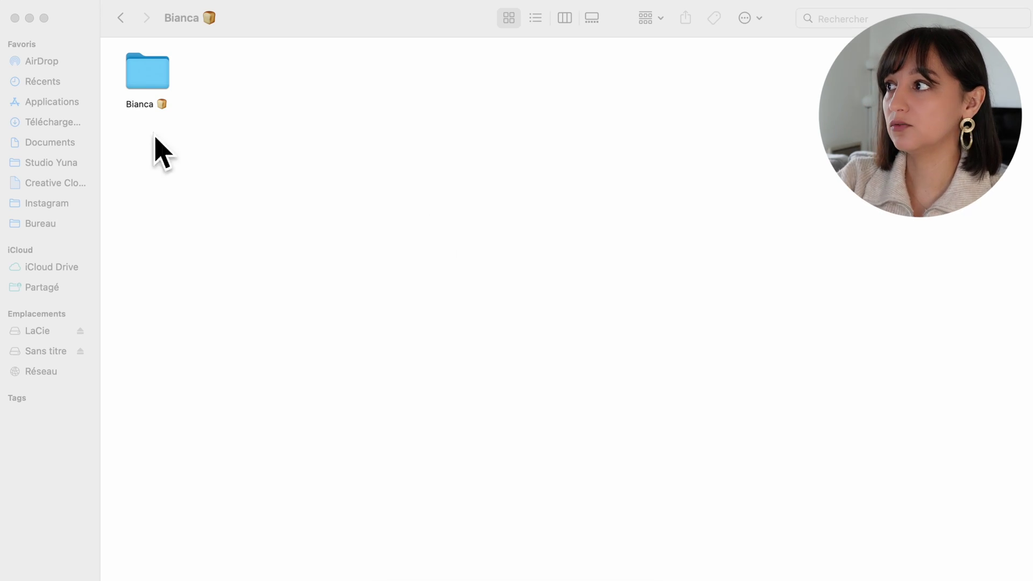
Open the client's project folder to view its numbered subfolders
click(141, 64)
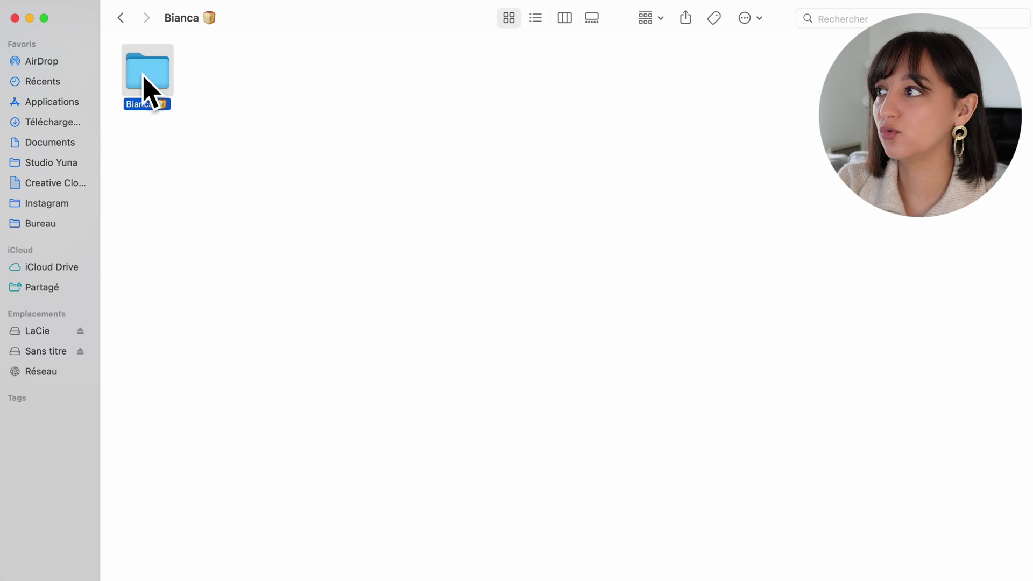
click(153, 137)
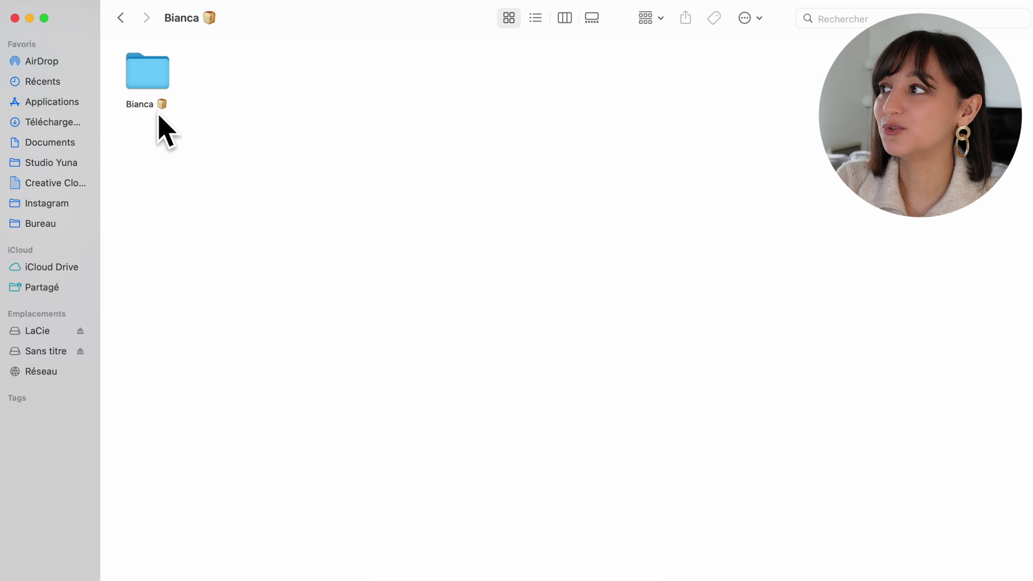
double_click(152, 92)
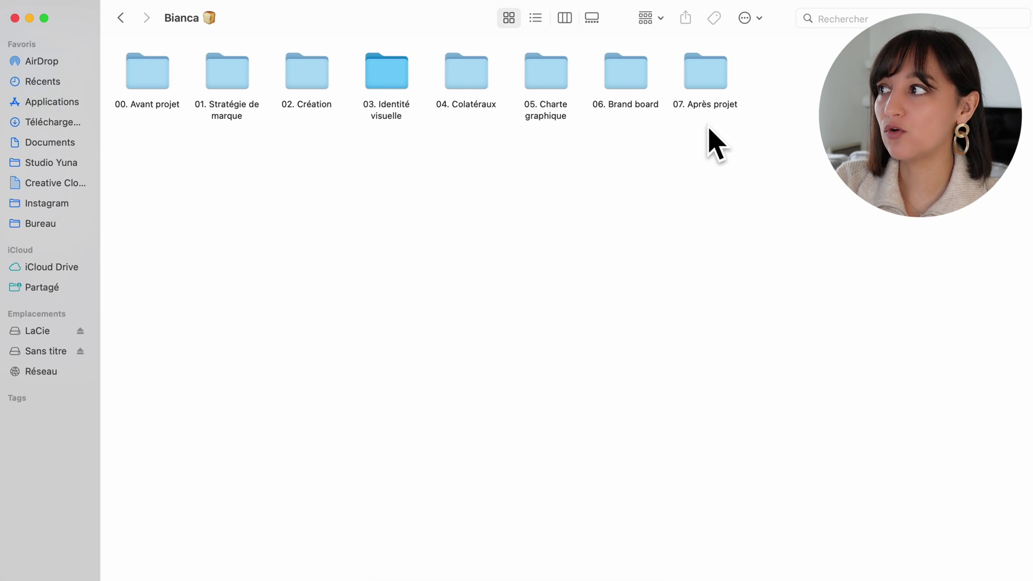
Open the 00. Avant projet folder and go through its PDFs, from the commercial proposal to the Cession des droits d'auteur
click(150, 95)
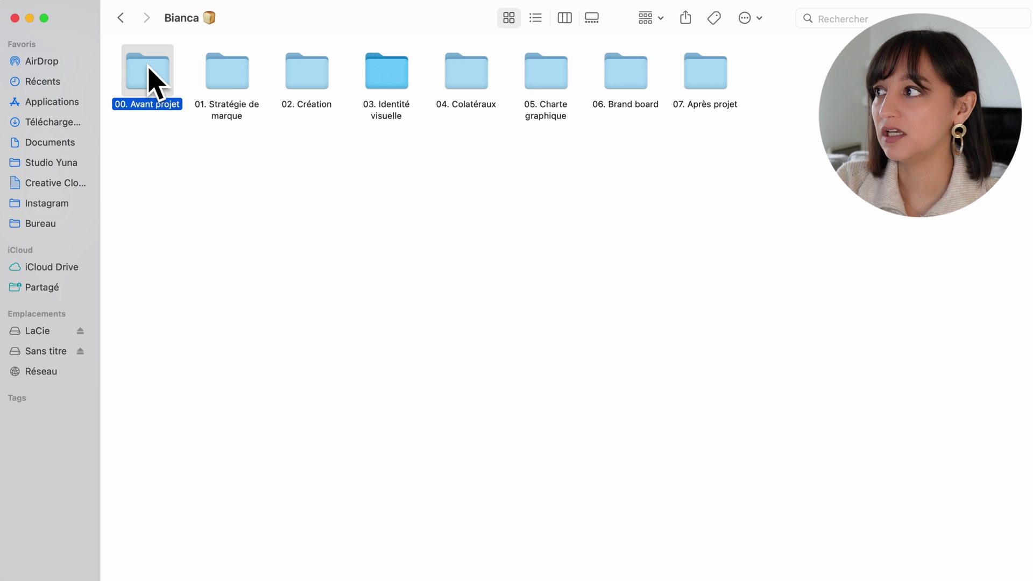
double_click(156, 82)
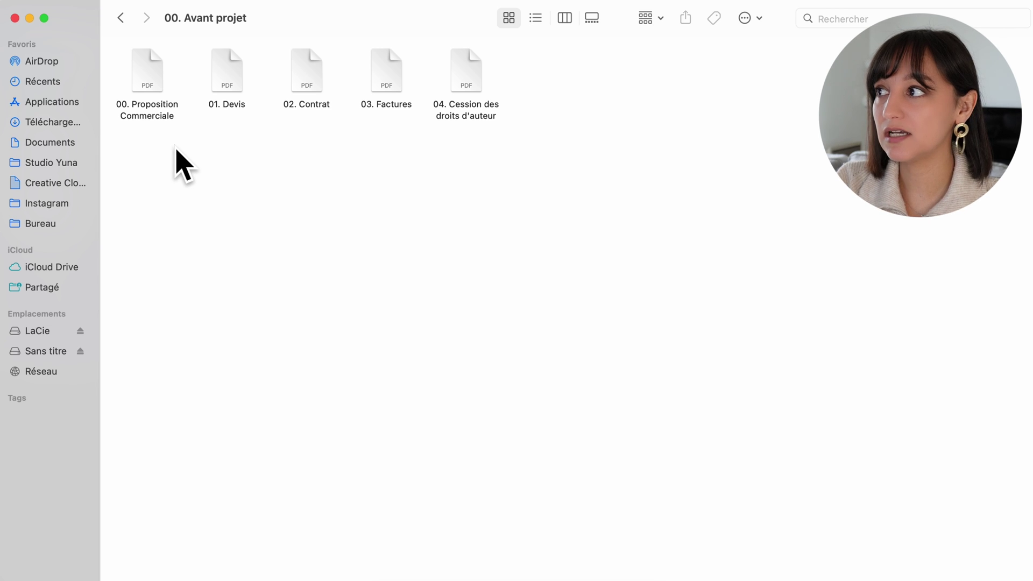
click(320, 110)
click(389, 104)
click(465, 88)
click(511, 166)
key(Right)
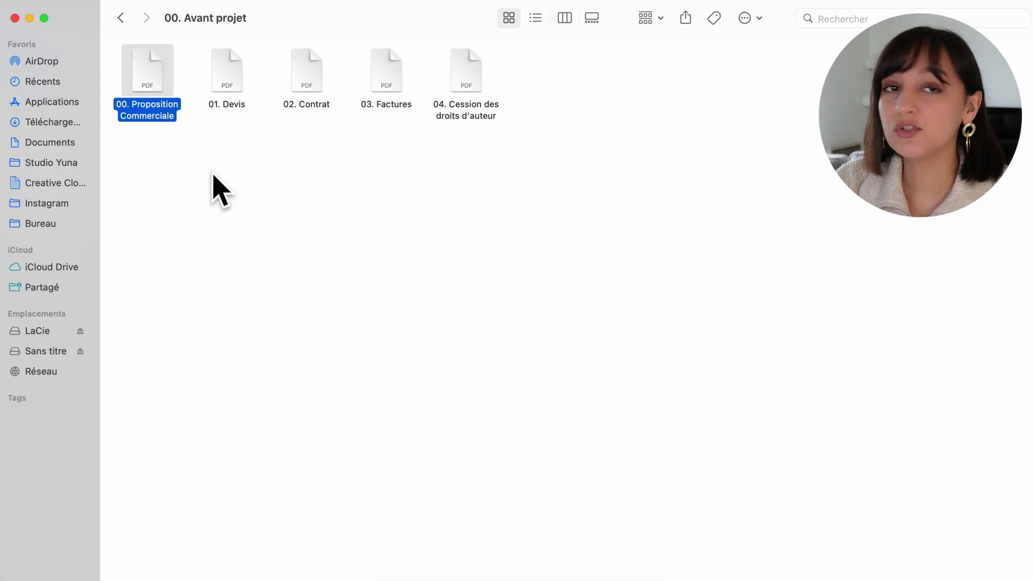
Return to the project folder, open 01. Stratégie de marque and look over its questionnaire, strategy and artistic direction PDFs
click(120, 17)
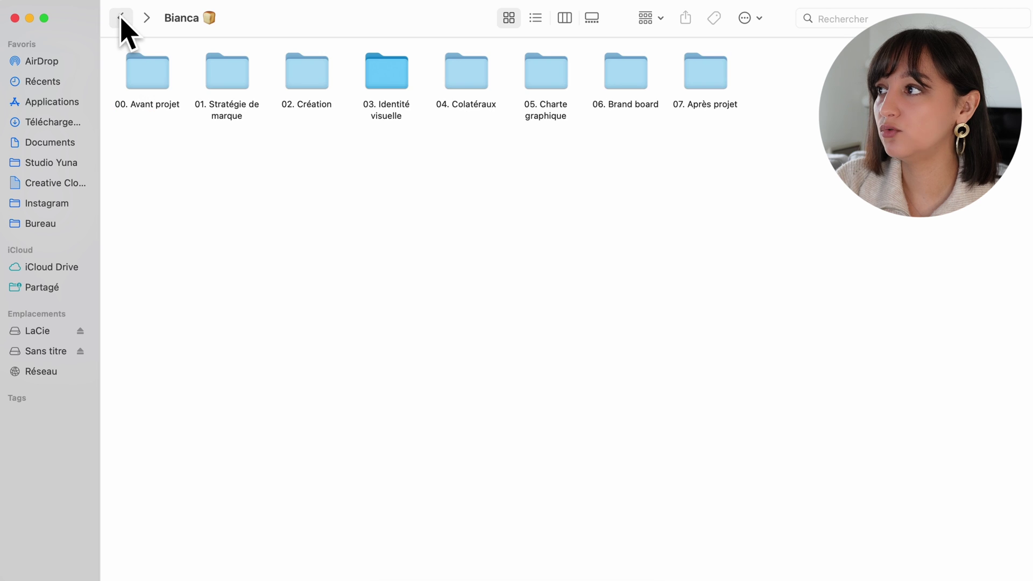
click(235, 86)
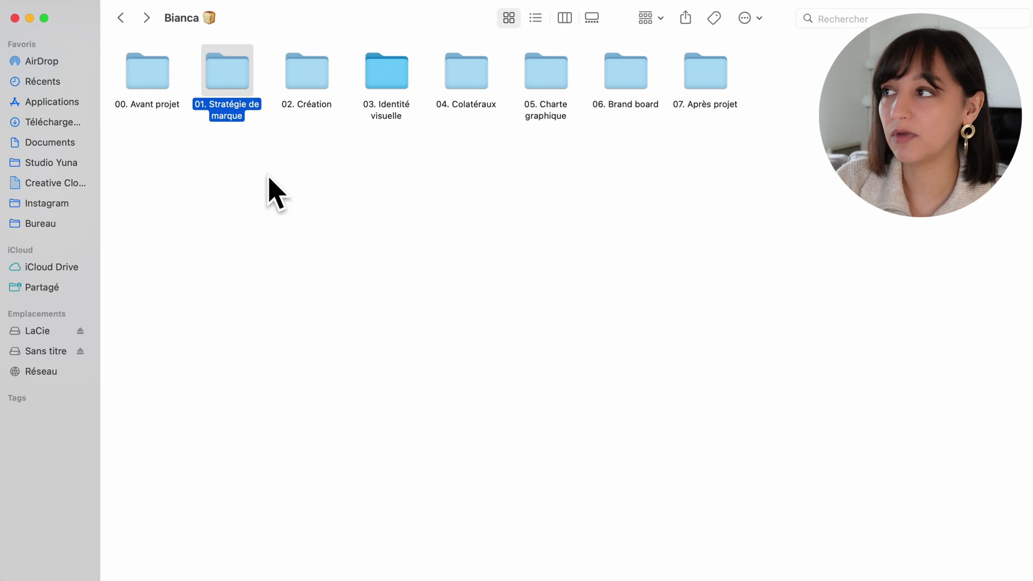
double_click(226, 82)
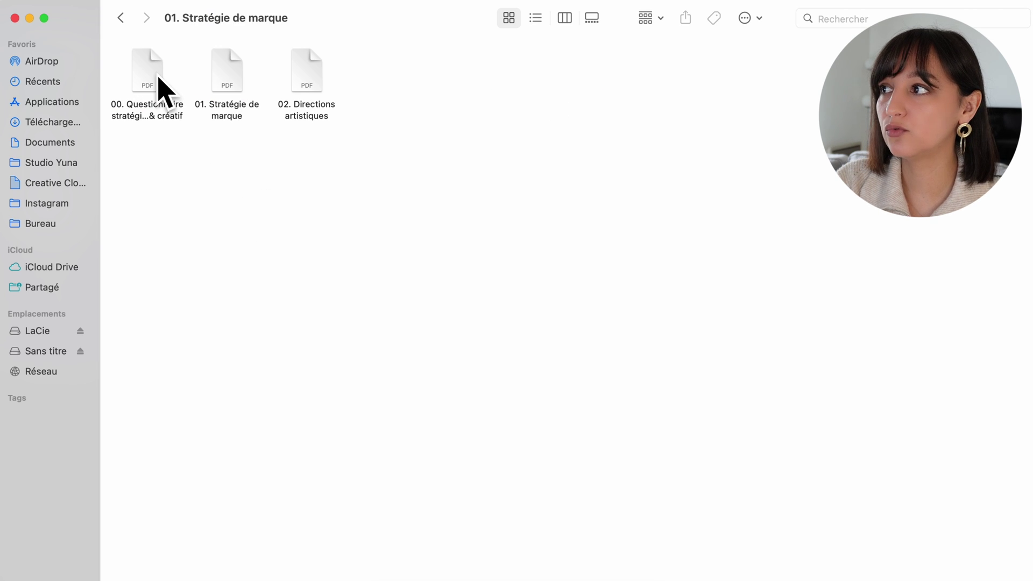
drag(119, 69, 361, 84)
click(195, 139)
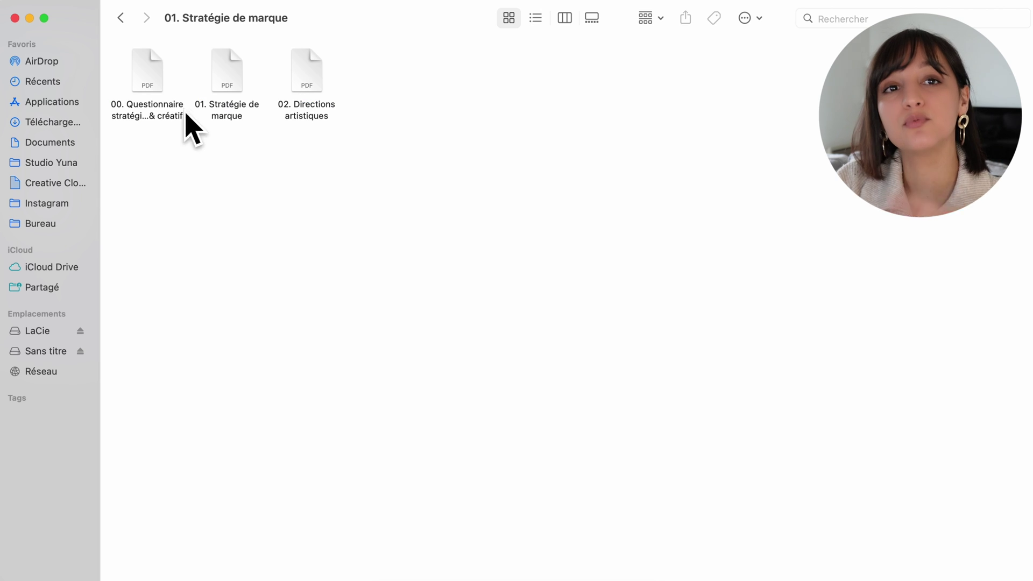
click(160, 76)
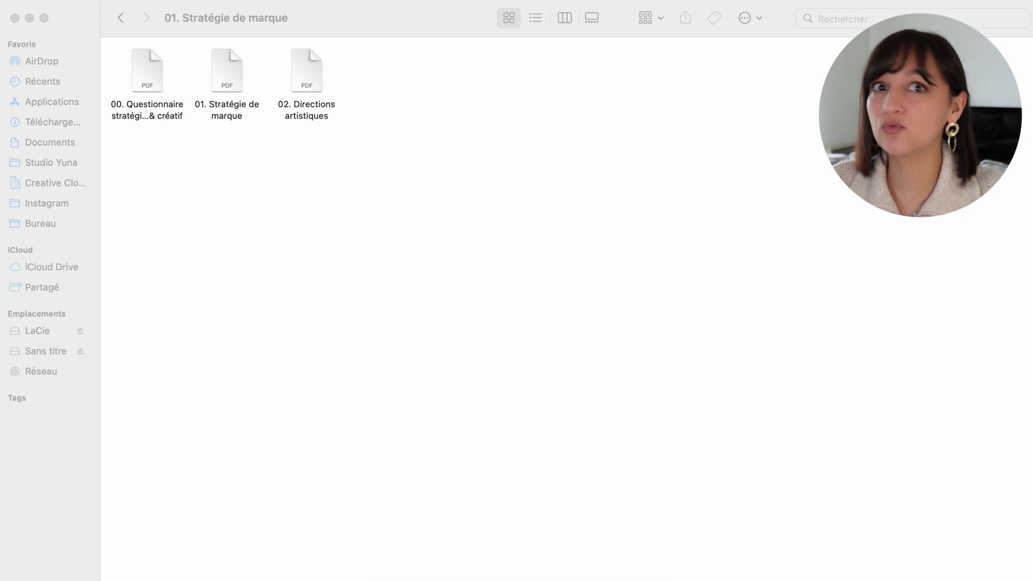
Go back to the project folder, open 02. Création and look over the concept and refinement presentation PDFs
key(XF86AudioMute)
key(XF86AudioMute)
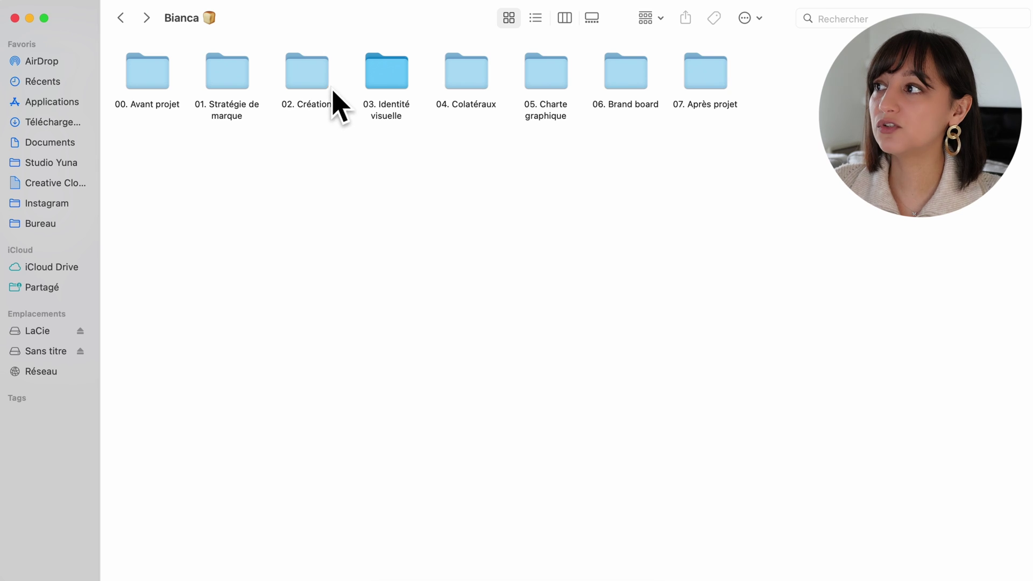
click(303, 67)
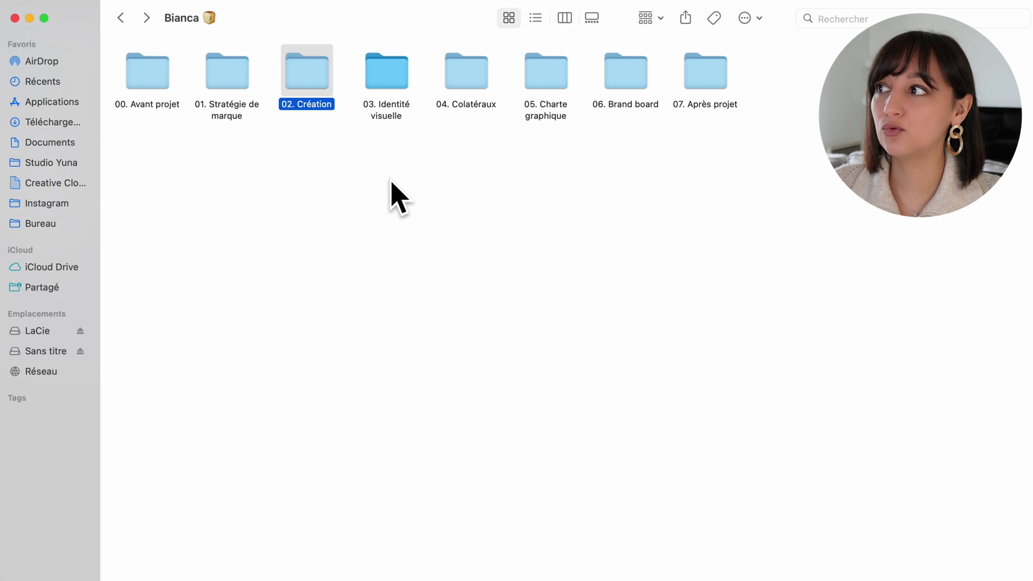
double_click(304, 76)
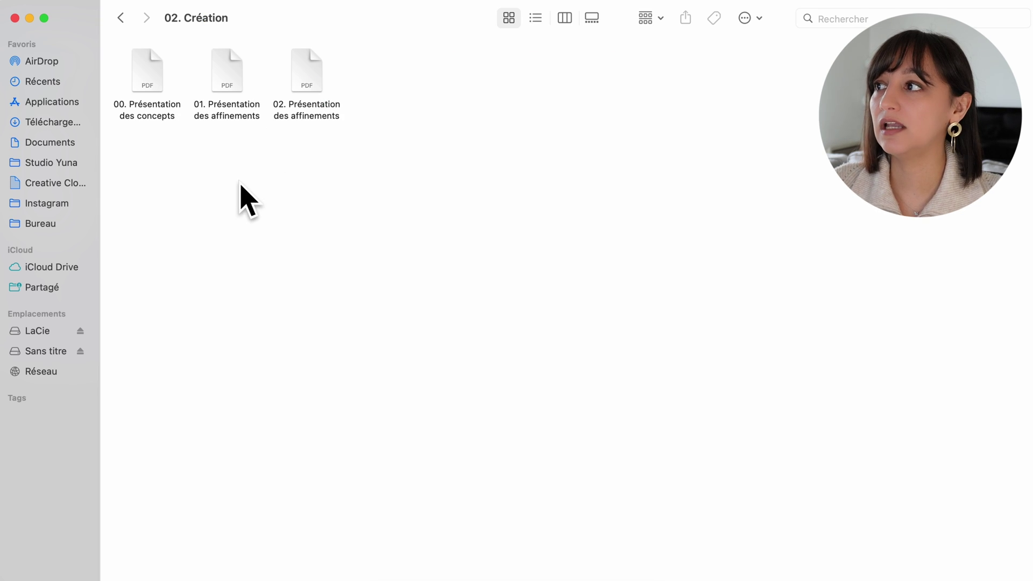
click(143, 69)
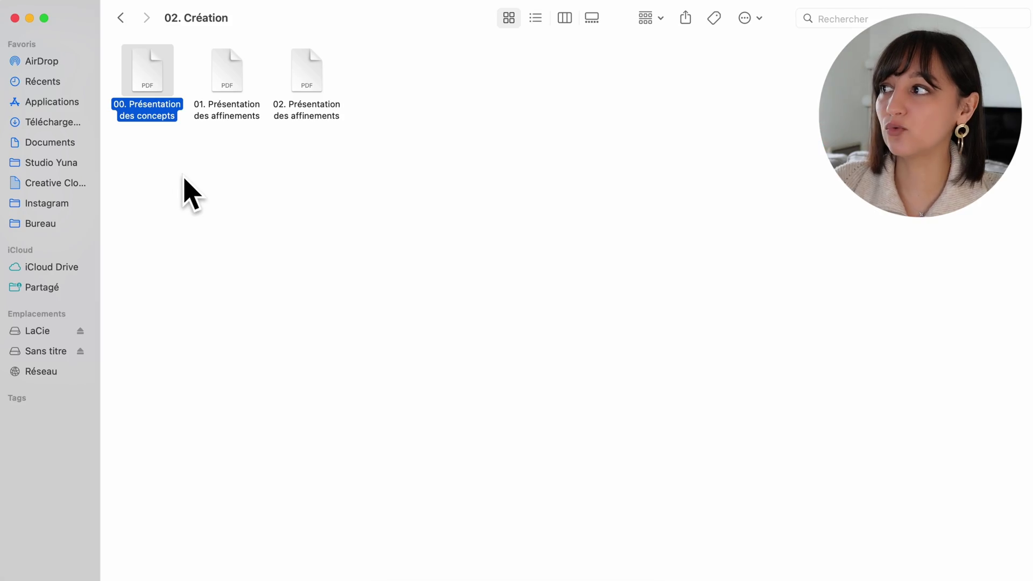
drag(194, 162, 317, 97)
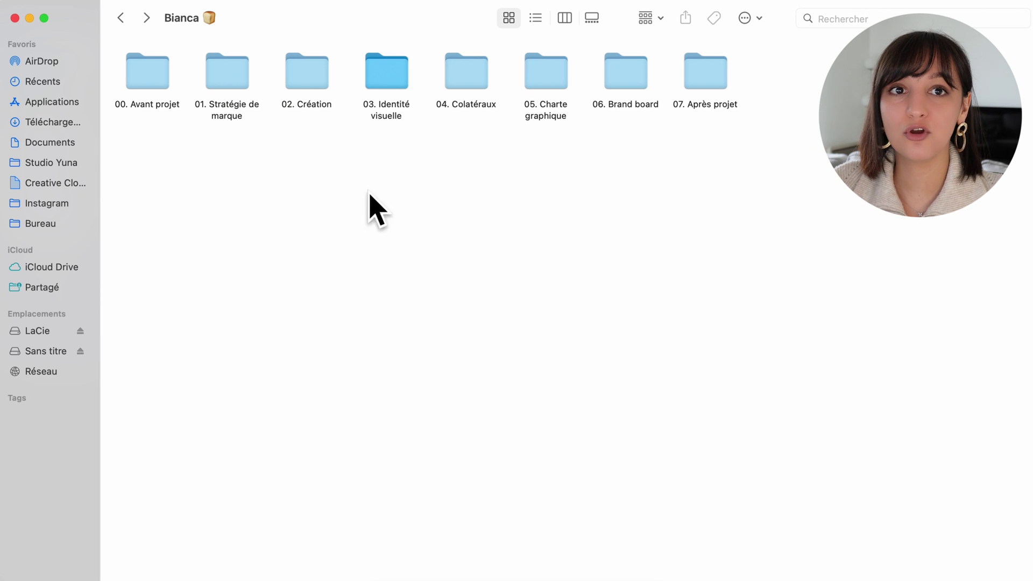
Open the 03. Identité visuelle folder from the project folder
drag(411, 139, 339, 44)
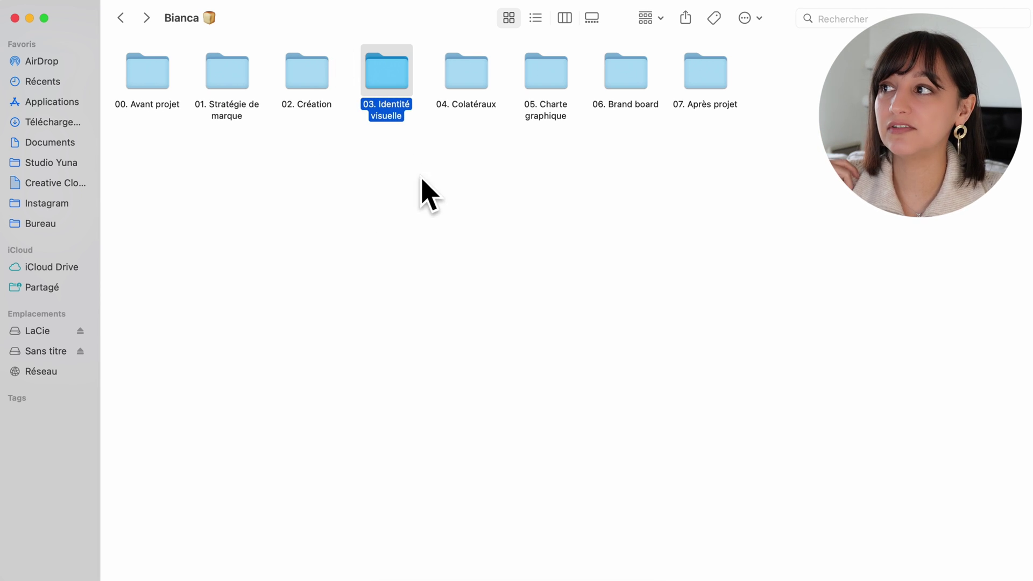
click(434, 211)
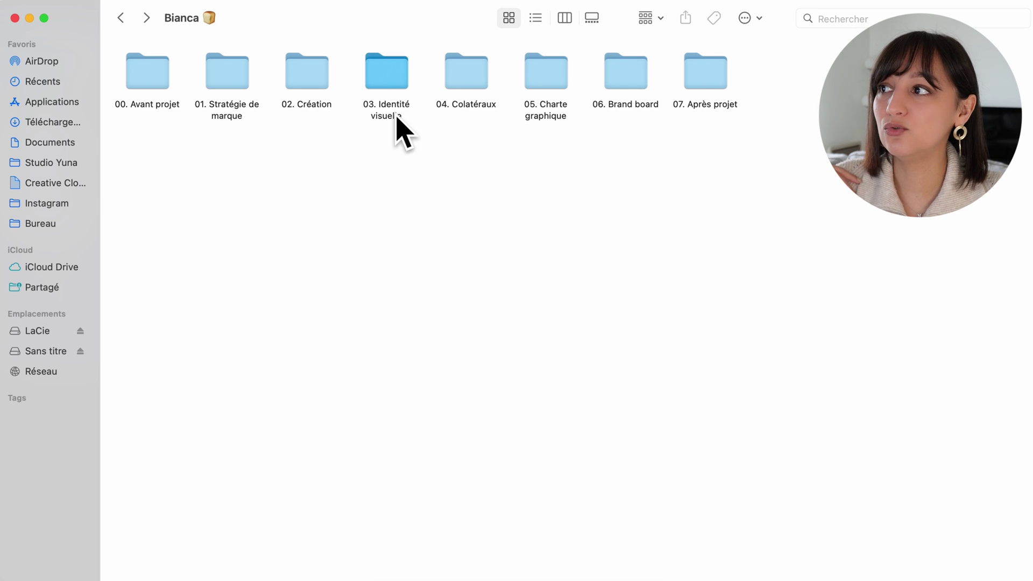
double_click(383, 75)
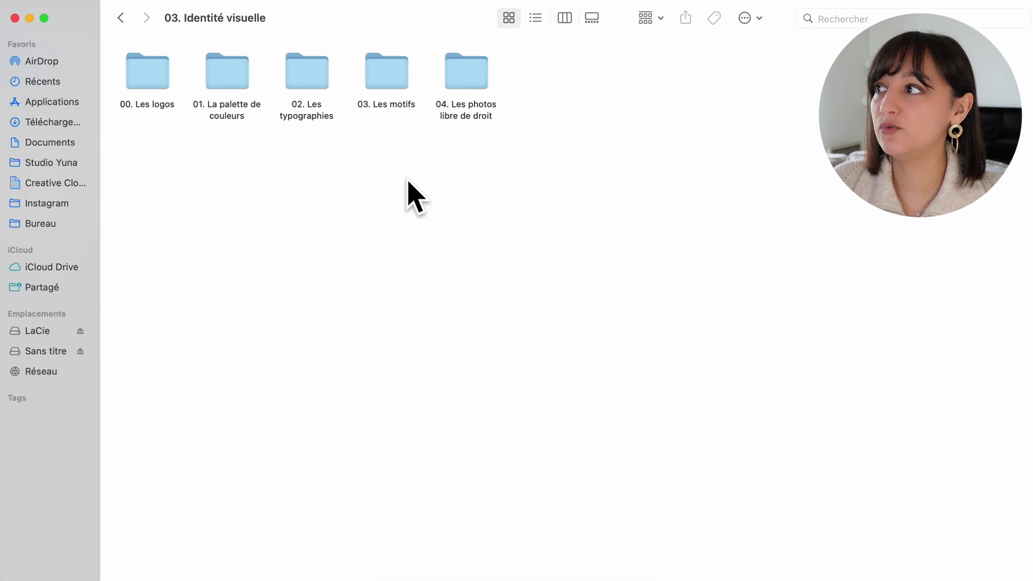
Go through the visual identity subfolders one by one: logos, colour palette, typographies, motifs and royalty-free photos
click(150, 91)
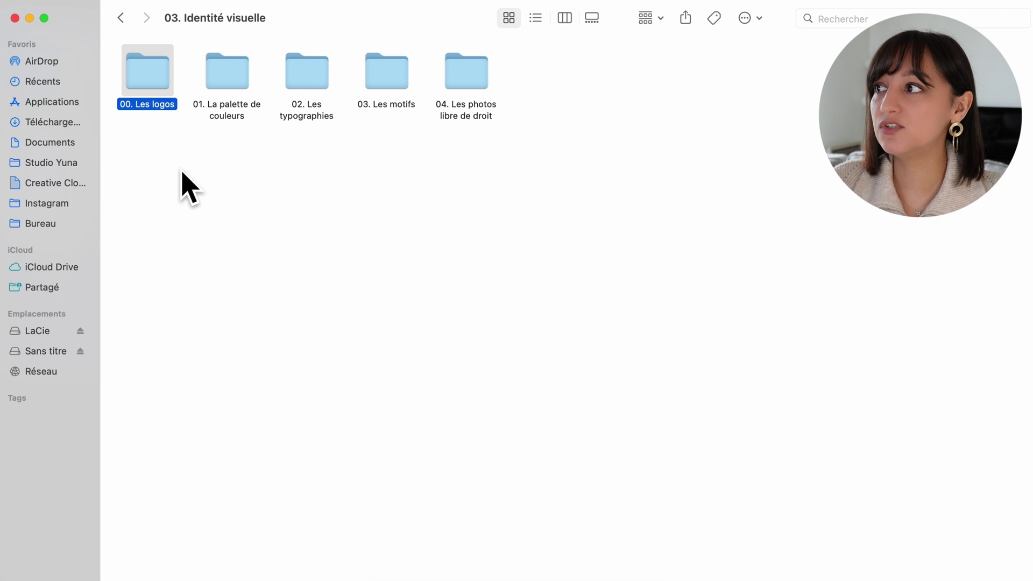
click(224, 84)
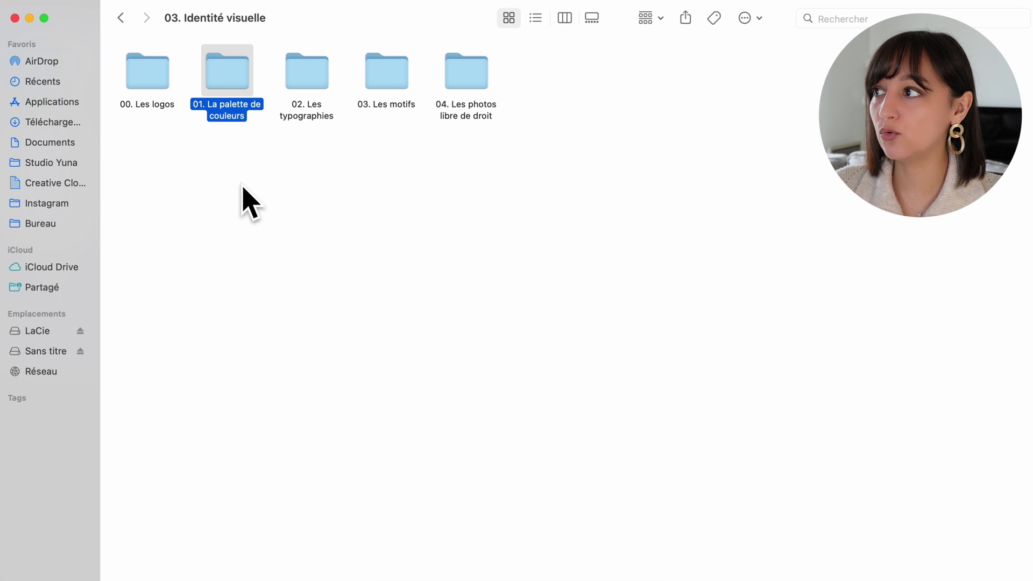
click(299, 78)
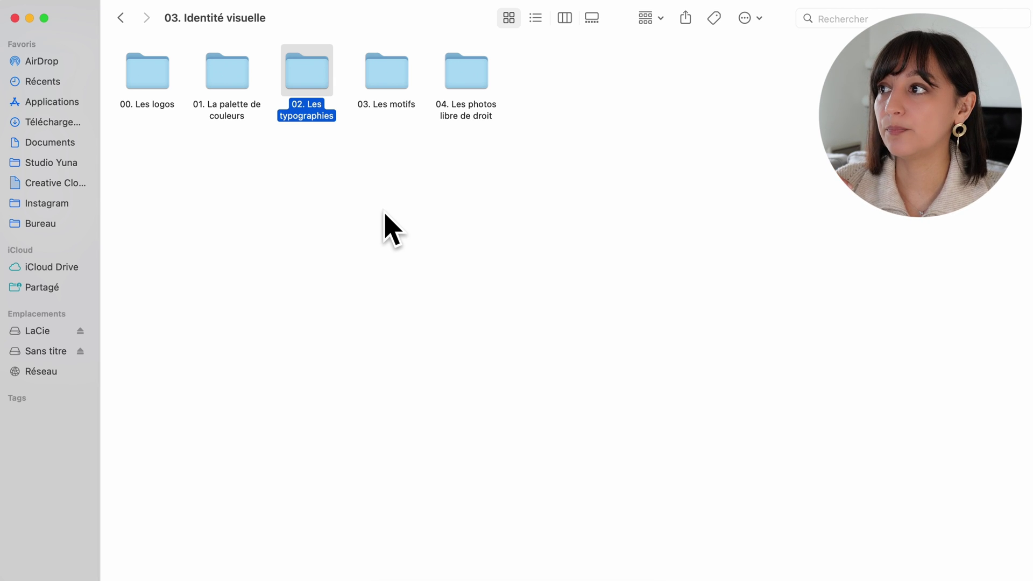
click(386, 98)
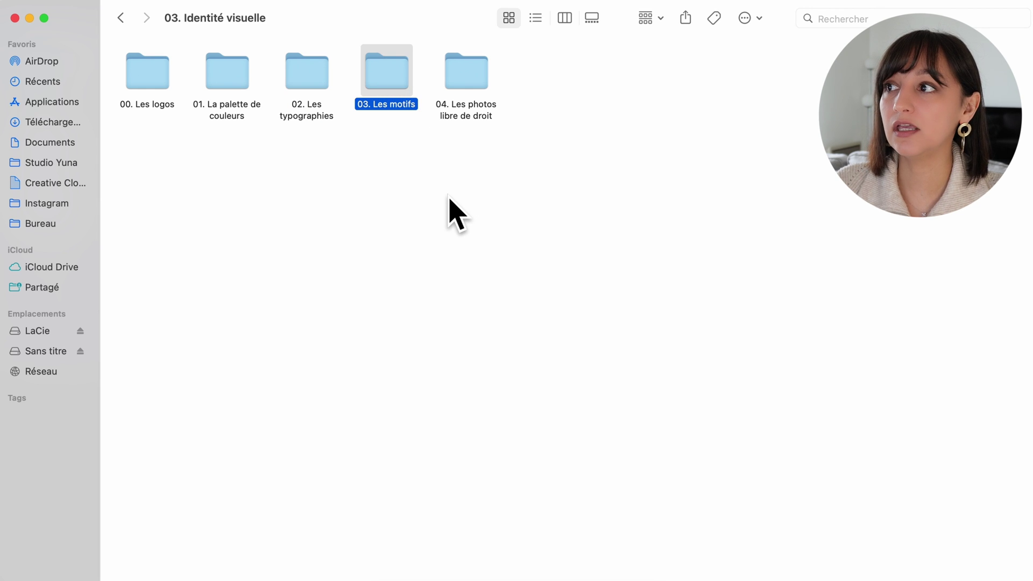
click(469, 80)
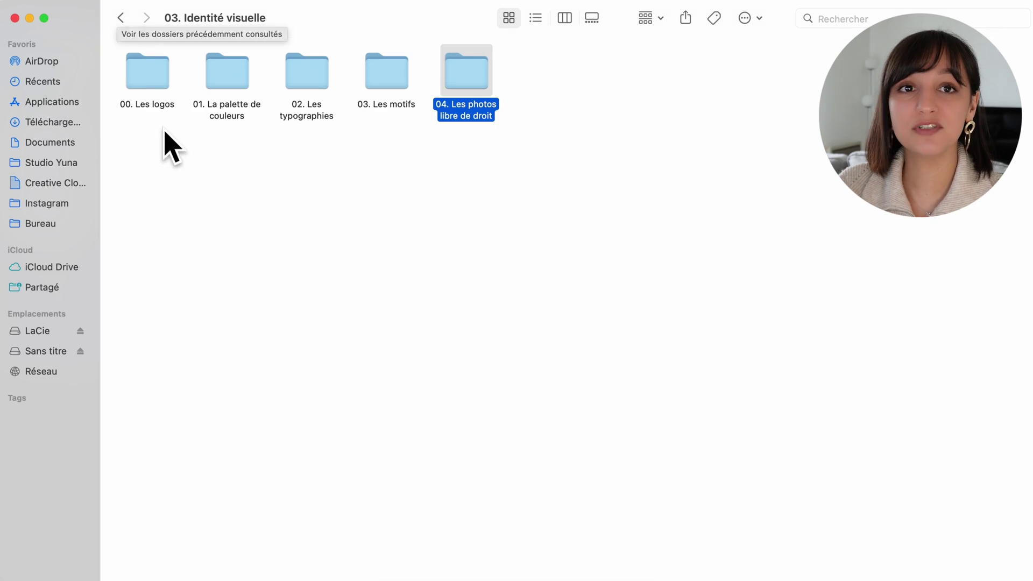
click(162, 125)
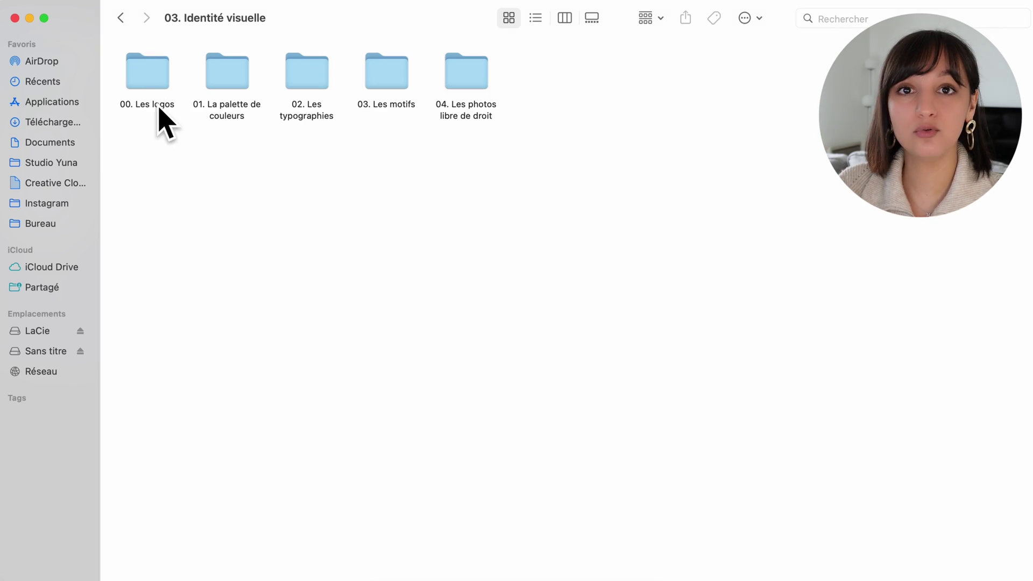
Open the 00. Les logos folder and survey its main logo, secondary logo, icon and submark subfolders
click(154, 86)
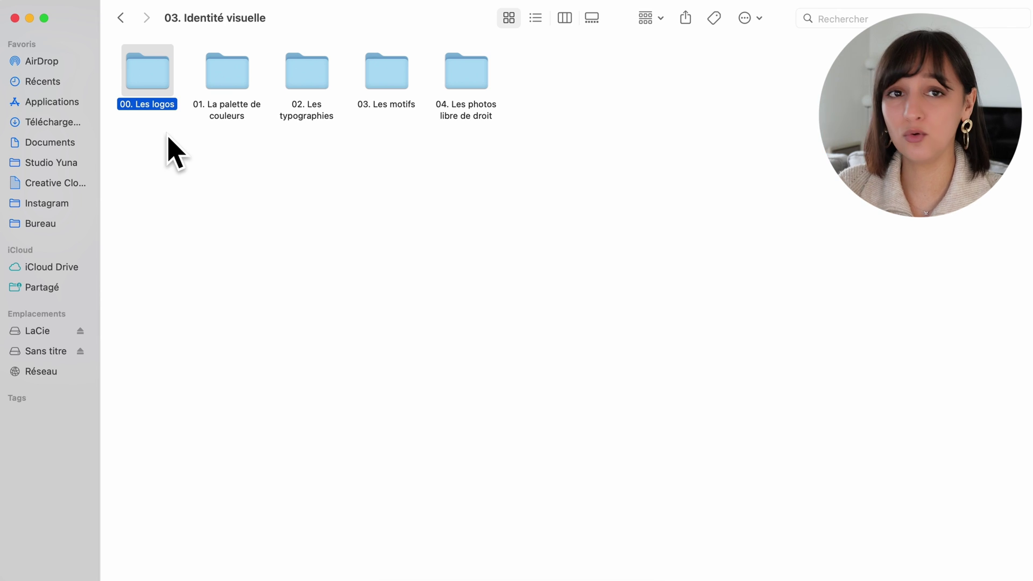
key(super+o)
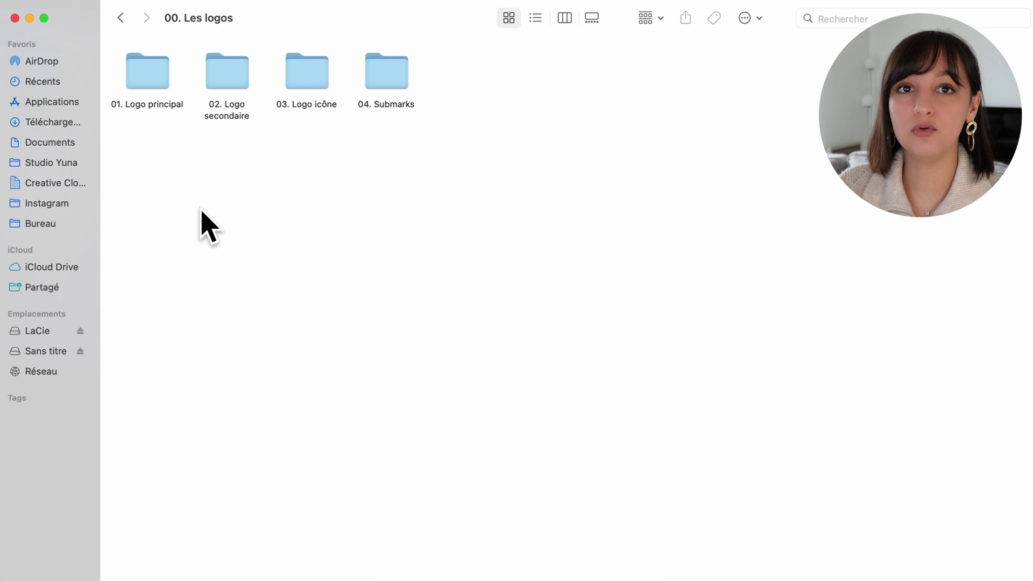
click(151, 81)
drag(224, 135, 435, 81)
click(215, 140)
Open 01. Logo principal and point out its Digital (RVB) and Impression (CMJN) folders in turn
double_click(160, 83)
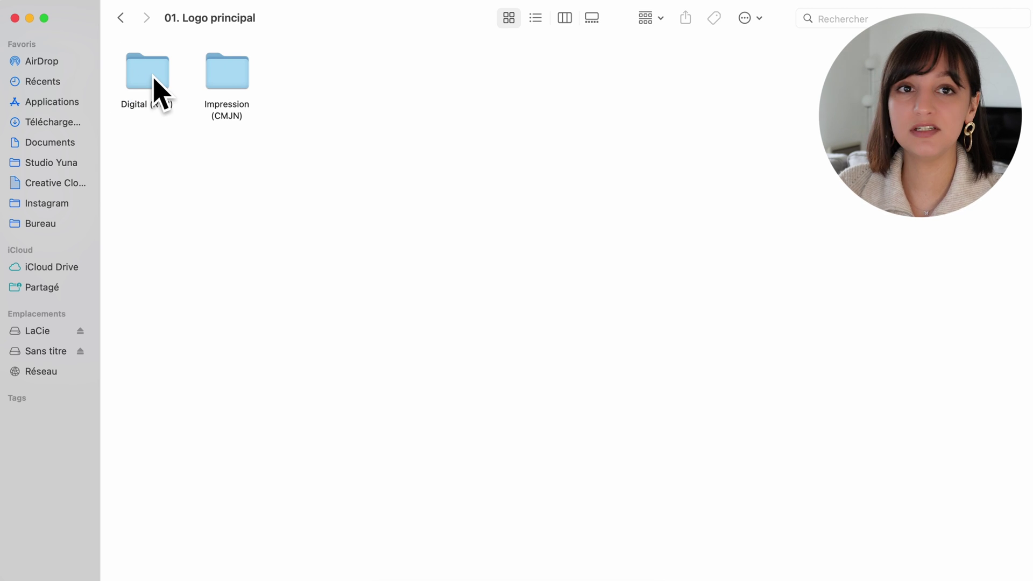
click(155, 86)
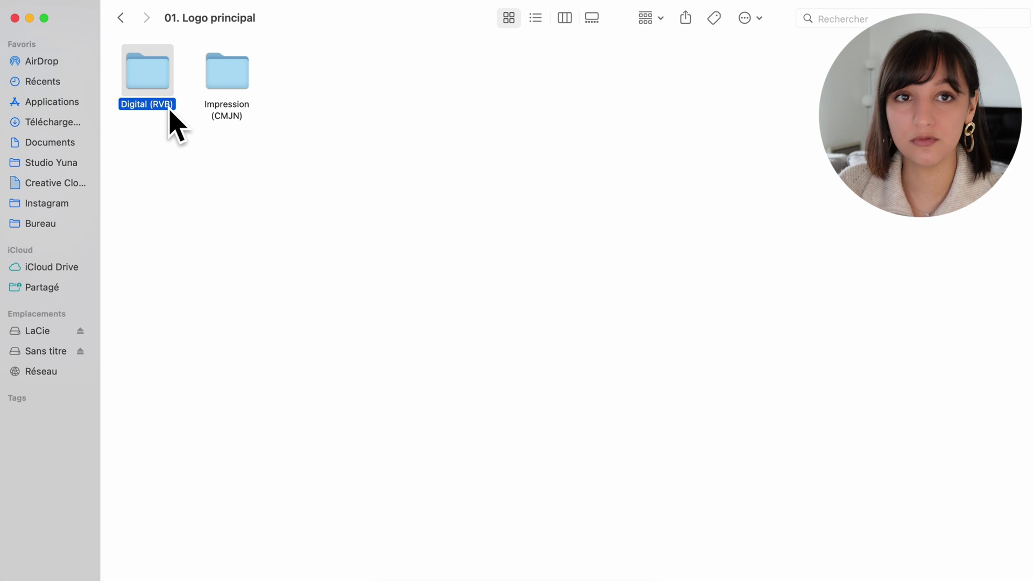
click(233, 89)
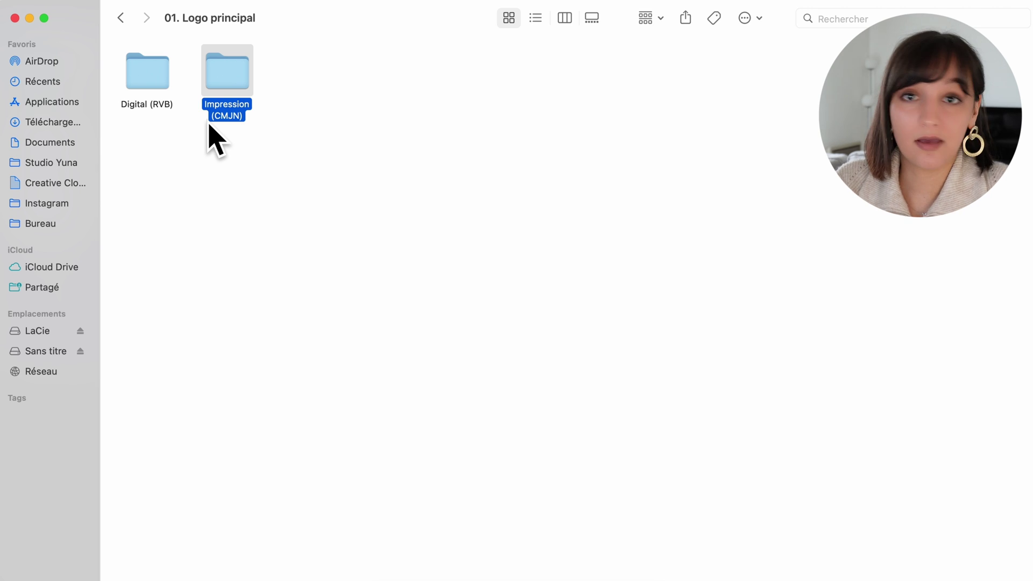
Check the contents of 02. Logo secondaire and 03. Logo icône, and return to 00. Les logos
click(121, 19)
click(233, 80)
double_click(232, 81)
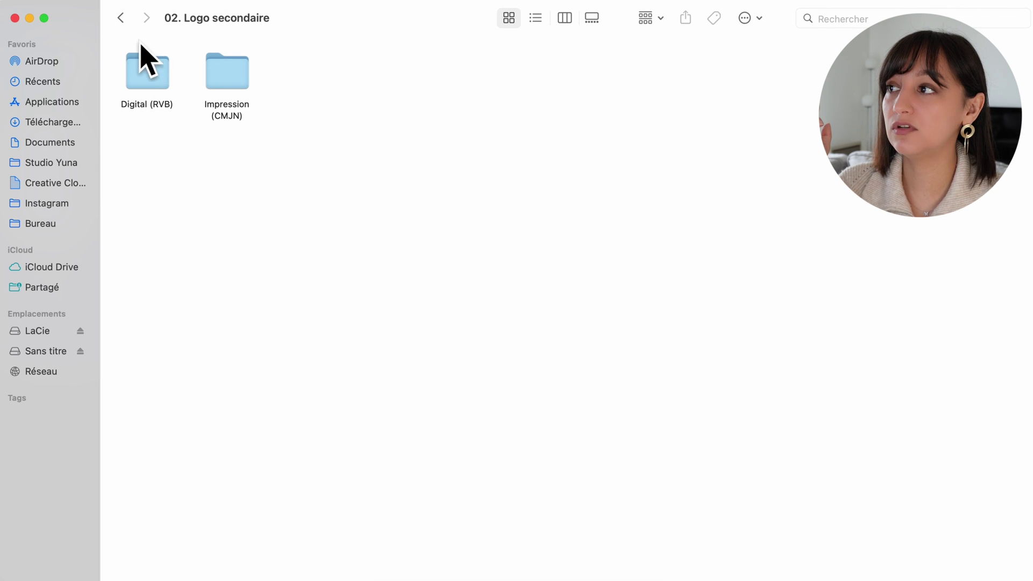
click(124, 22)
double_click(296, 75)
click(124, 27)
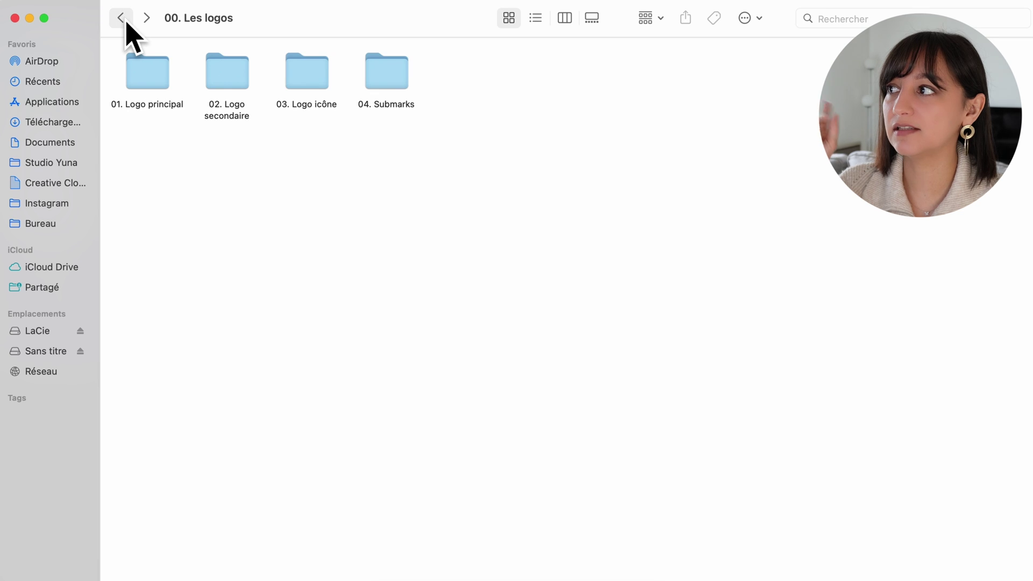
Look at the PNG and SVG folders in the main logo's Digital (RVB) folder, and return to 01. Logo principal
double_click(145, 64)
double_click(145, 76)
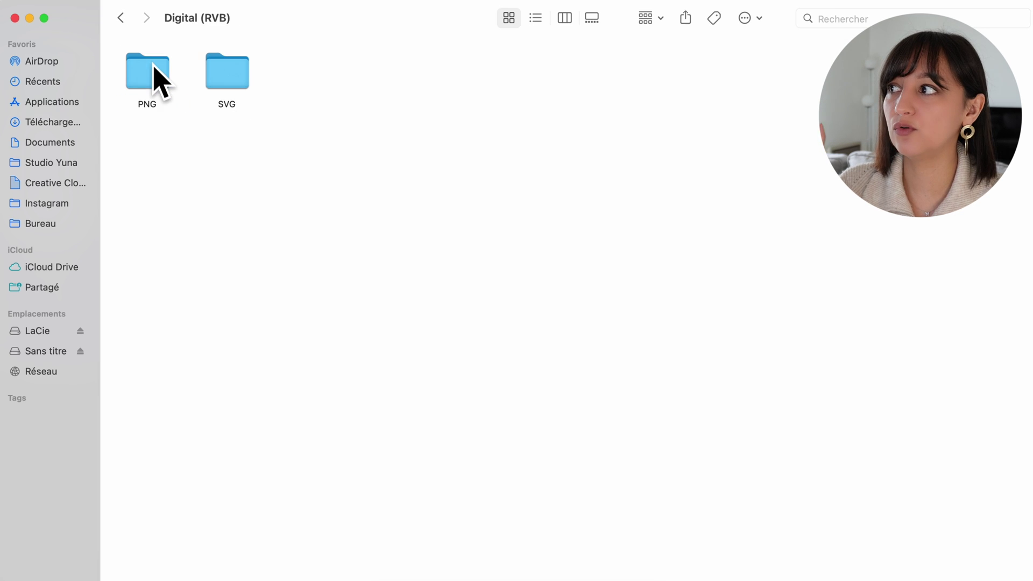
click(143, 75)
click(221, 82)
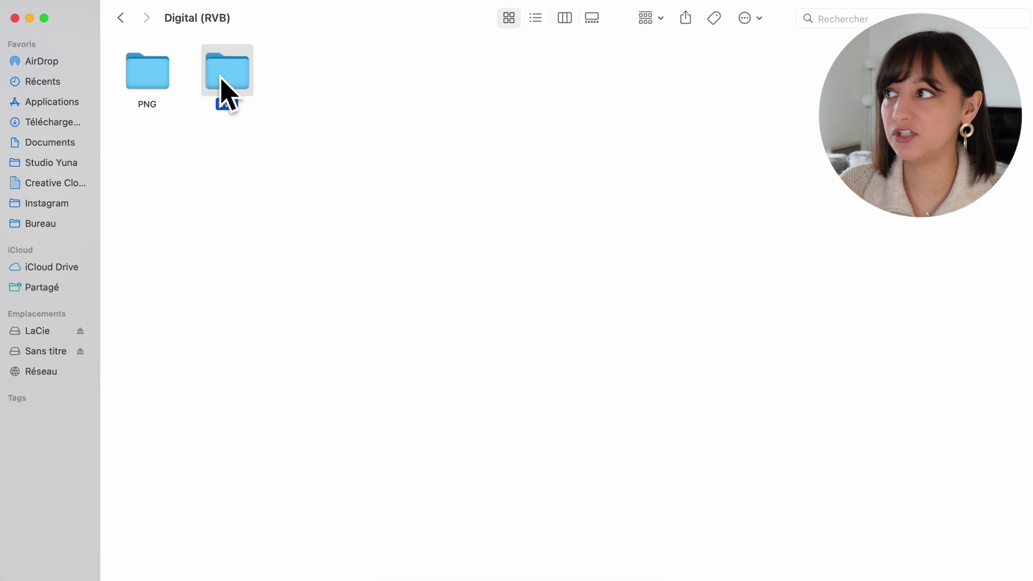
click(120, 18)
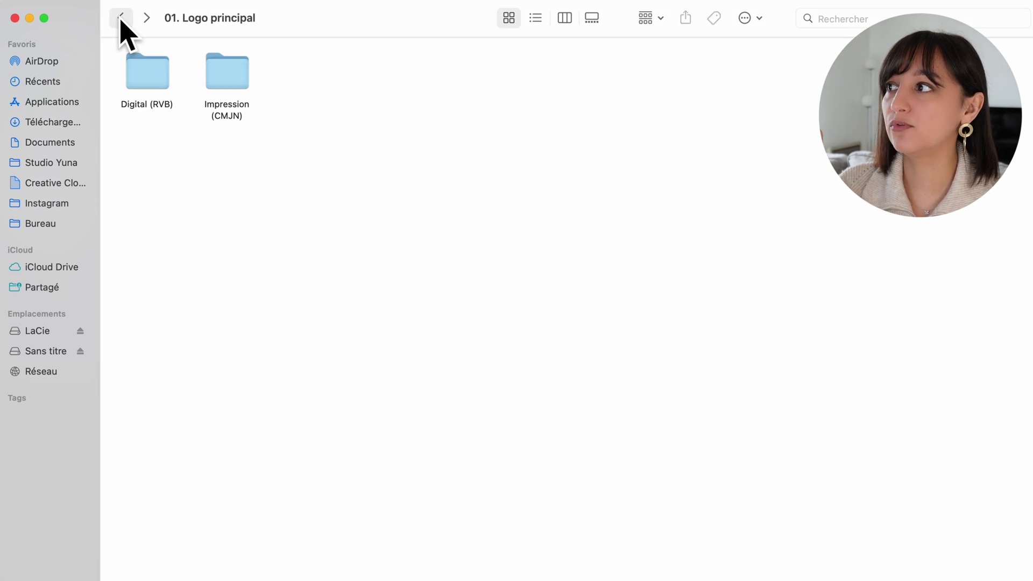
Look in the main logo's Impression (CMJN) folder, point out its PDF folder, and return to the project's main folder
double_click(219, 79)
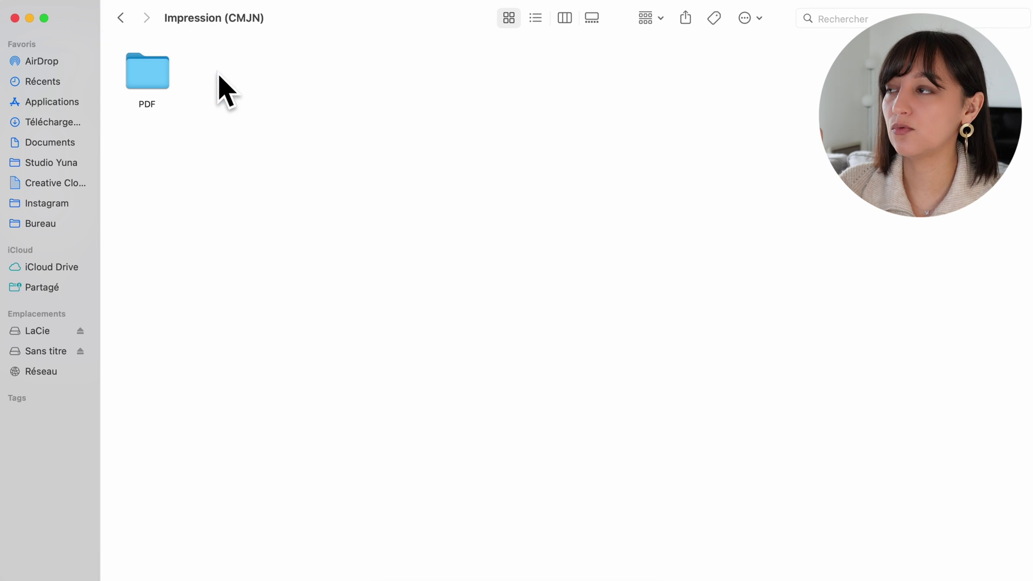
click(147, 76)
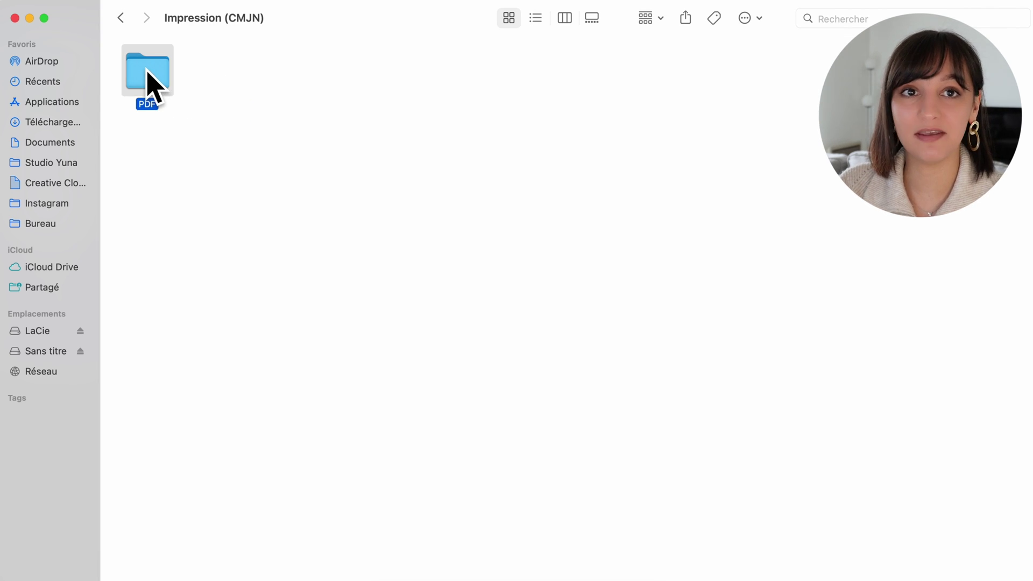
click(121, 20)
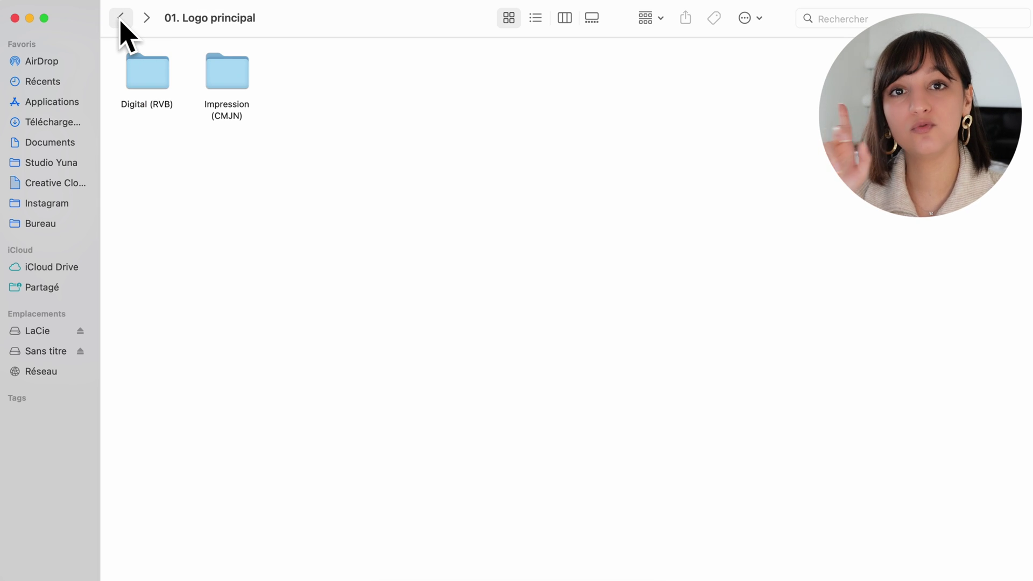
click(122, 19)
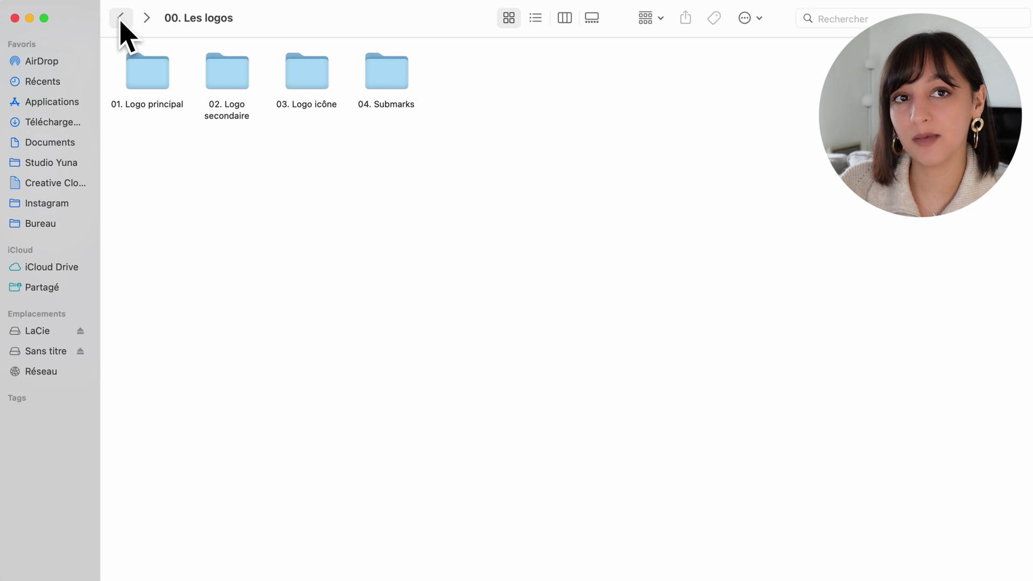
click(122, 20)
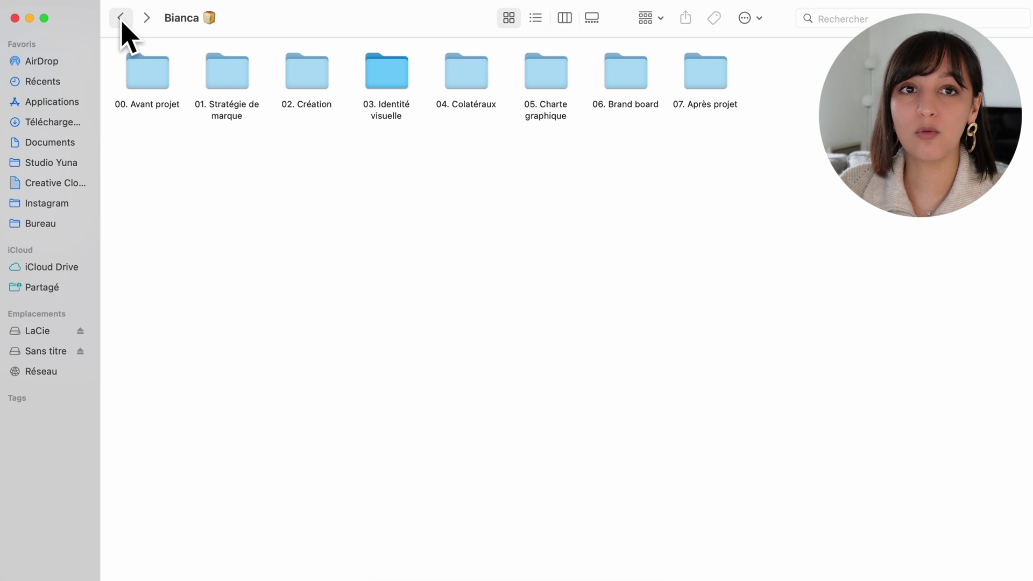
Open 04. Colatéraux, point out the Kit Instagram, Packaging and Carte de visite folders in turn, and return to the project folder
click(388, 76)
click(411, 178)
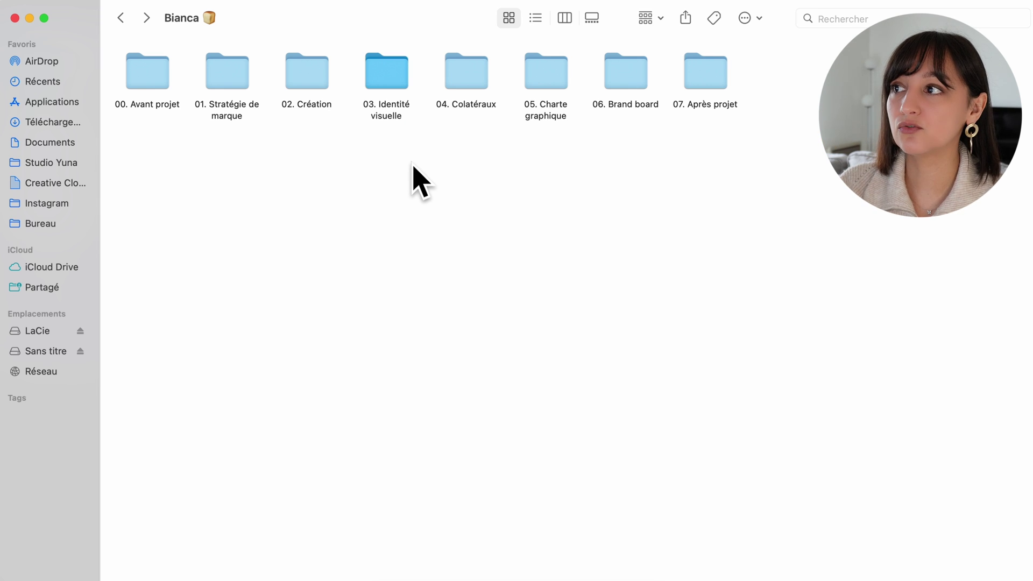
click(467, 76)
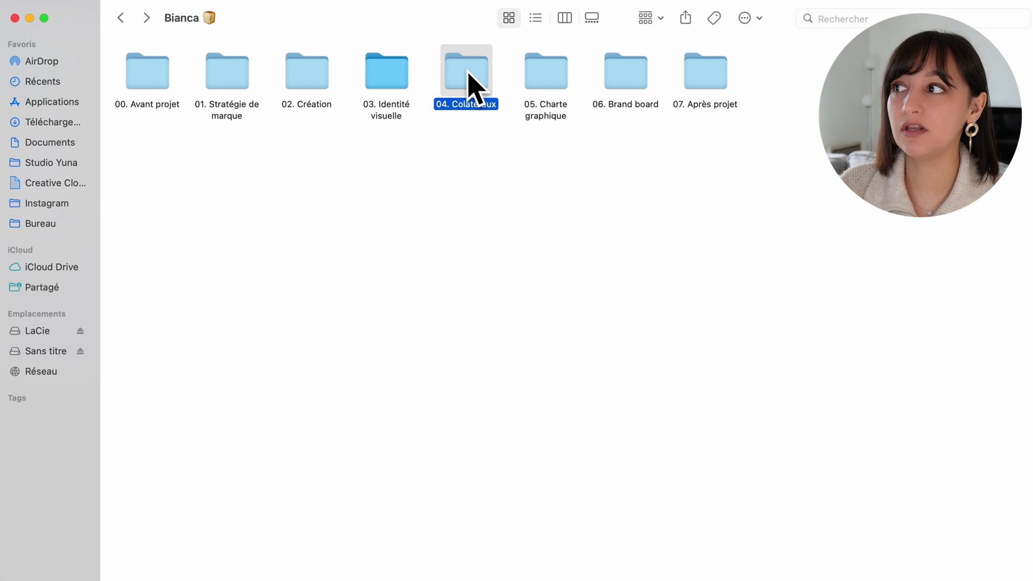
double_click(468, 75)
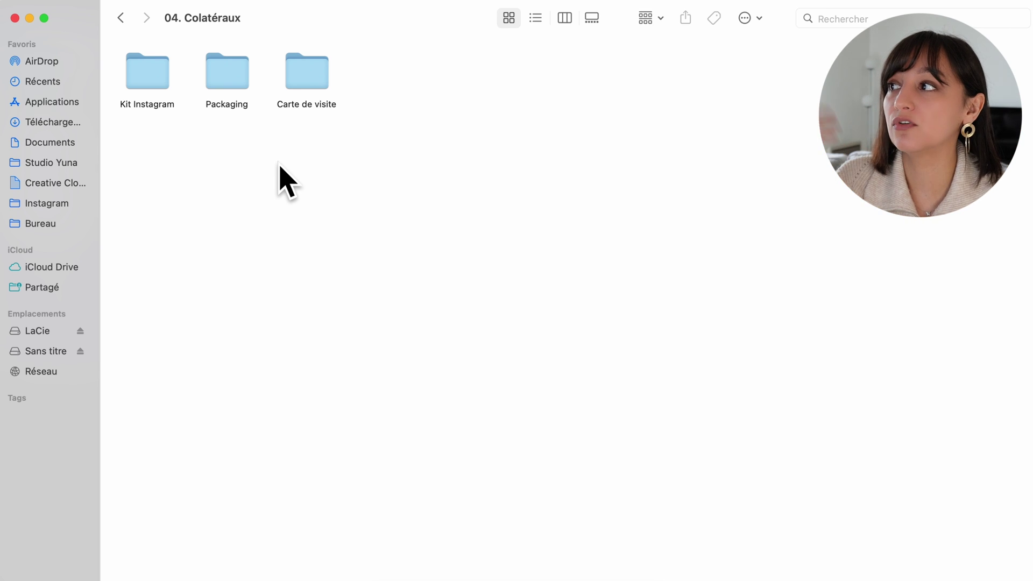
click(144, 73)
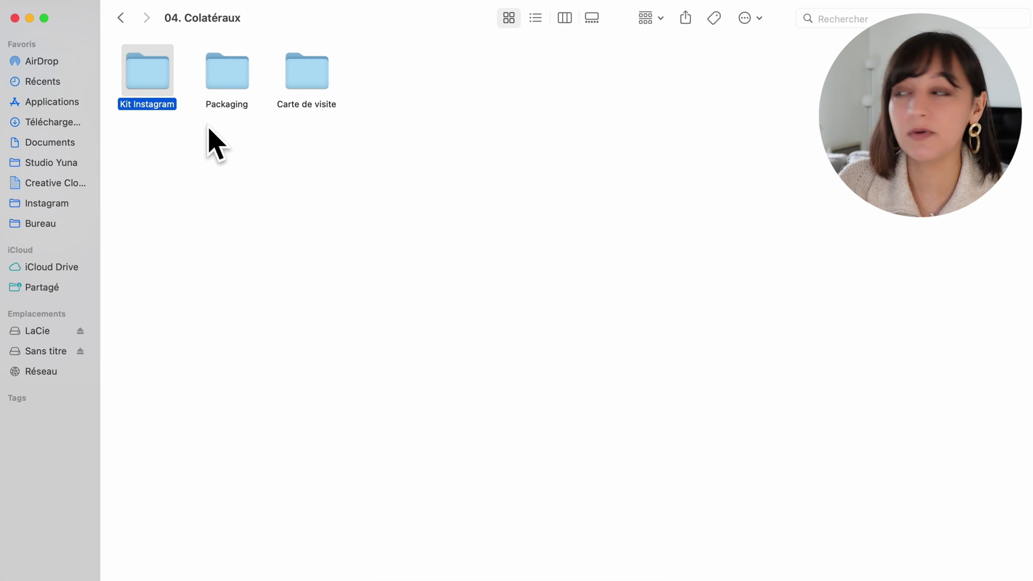
click(235, 86)
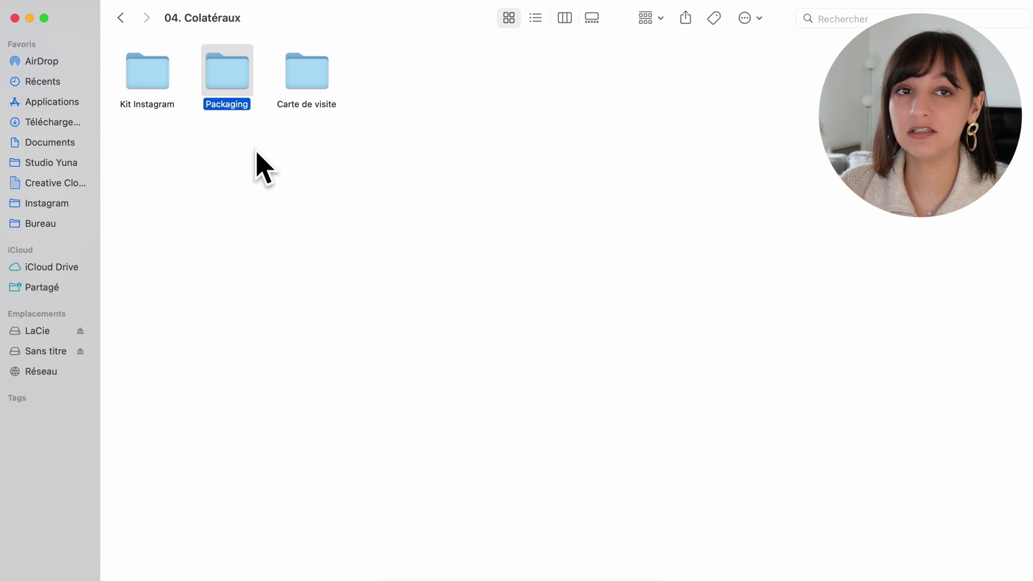
click(301, 83)
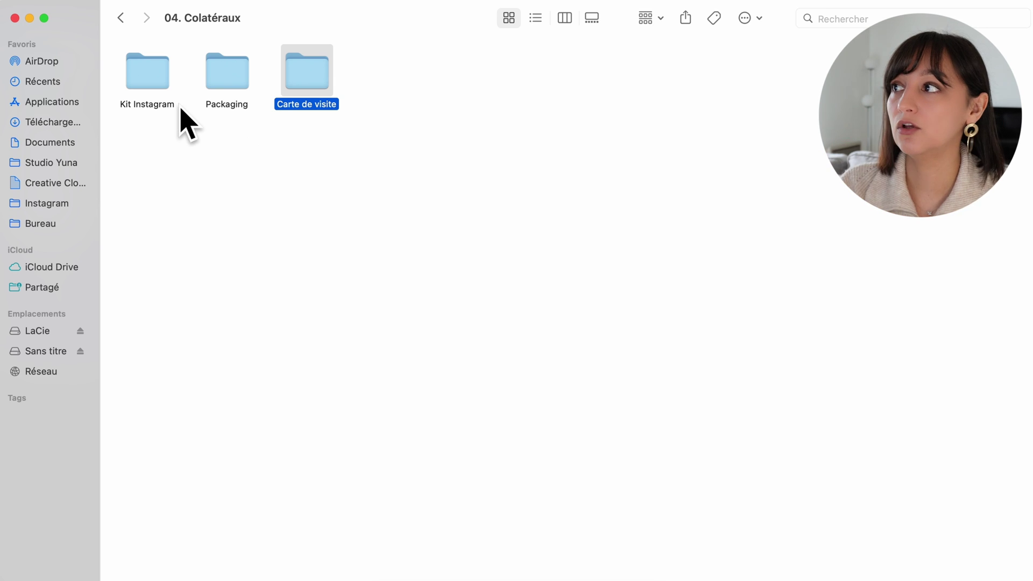
key(super+bracketleft)
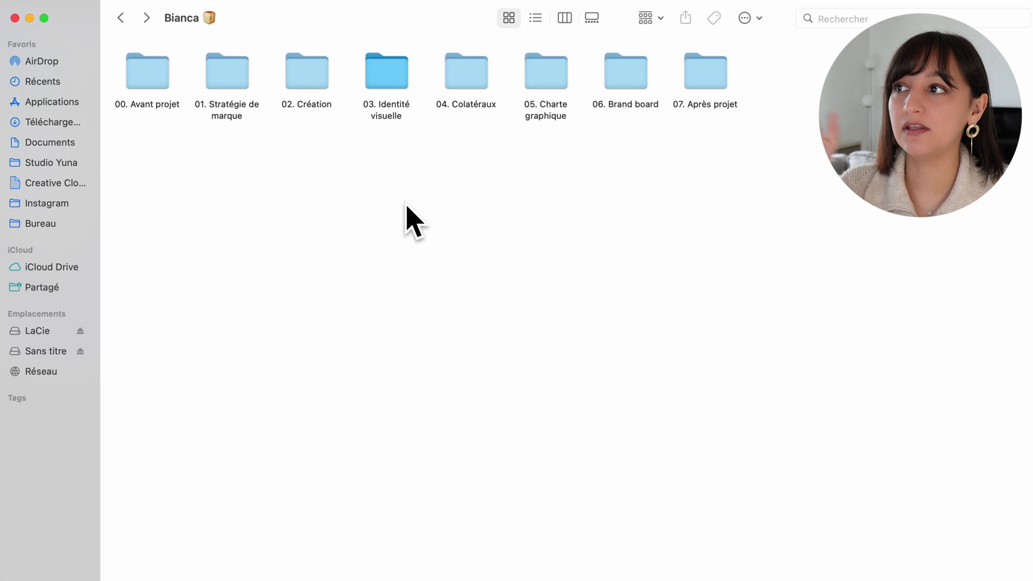
key(F10)
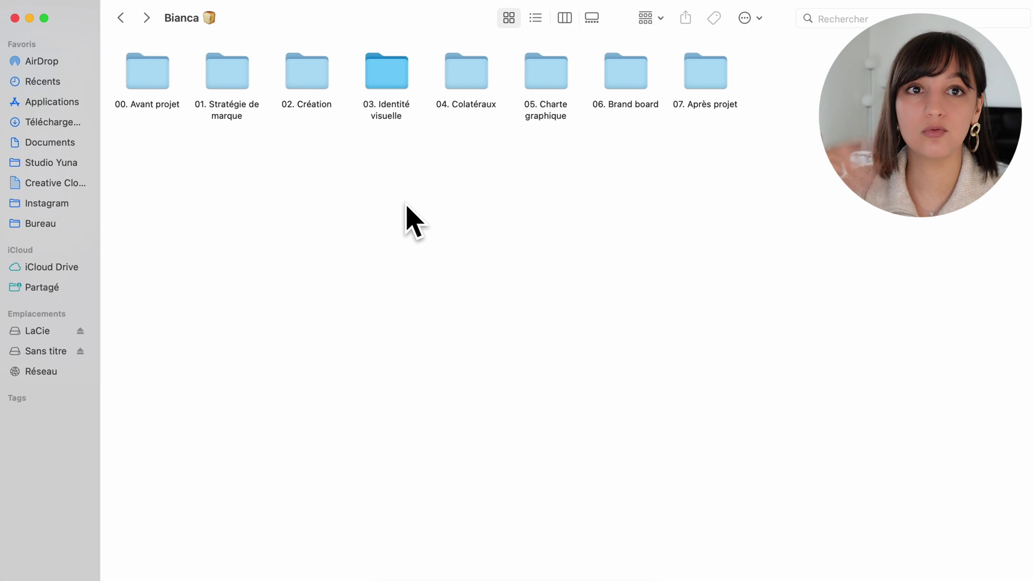
key(F10)
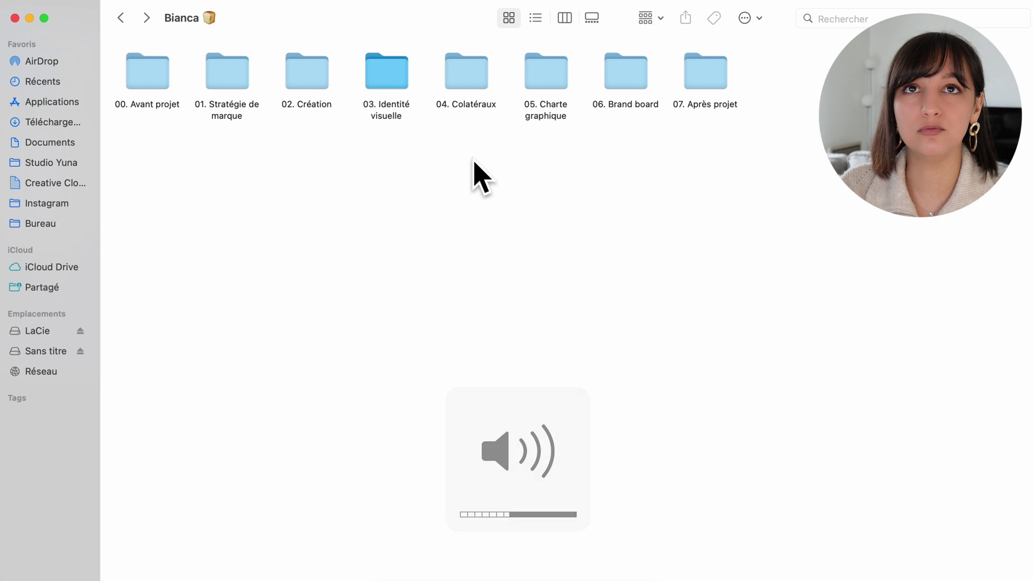
Point out 05. Charte graphique, and open 07. Après projet to present its 02. Et après ? PDF
click(554, 75)
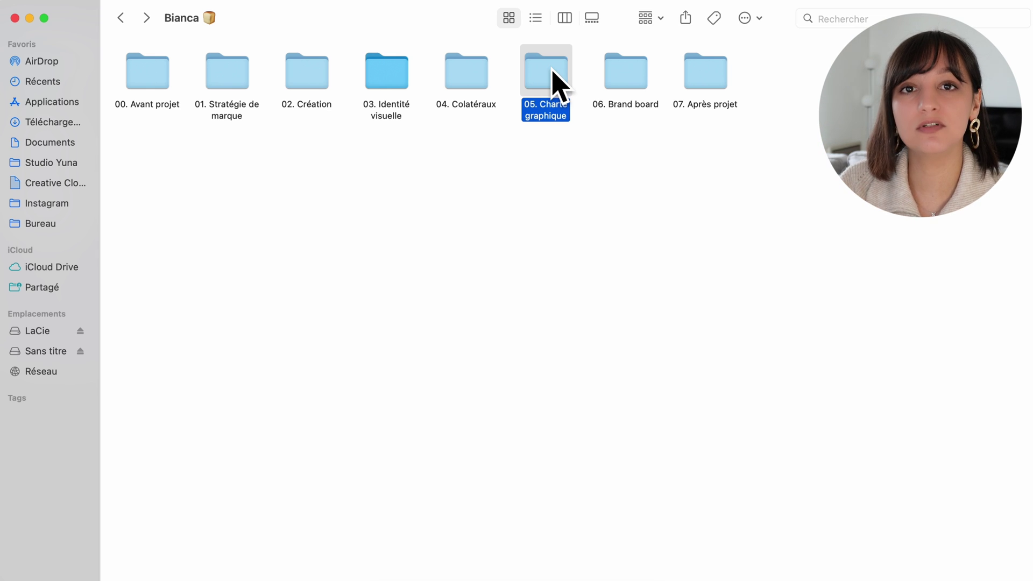
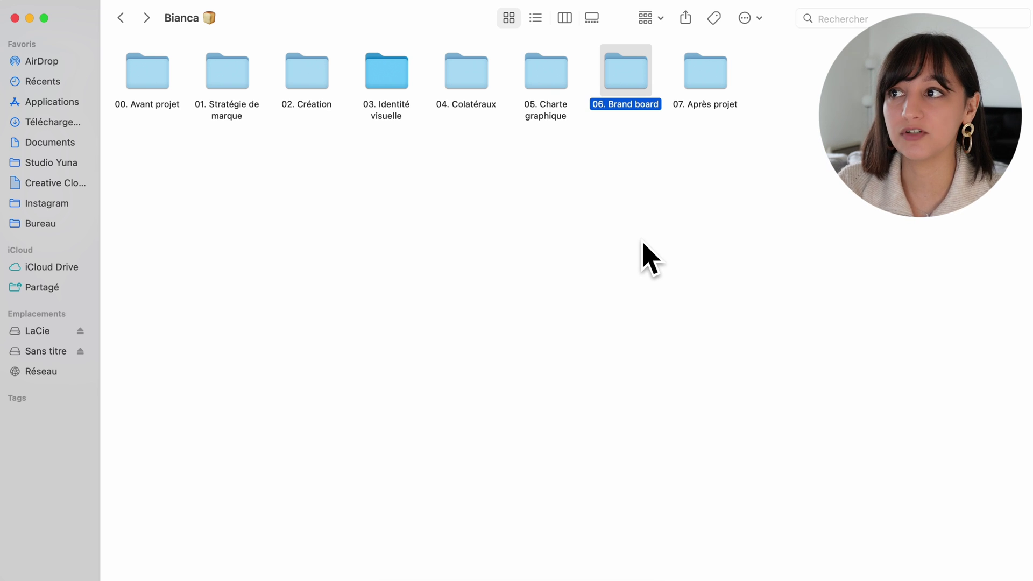
click(643, 242)
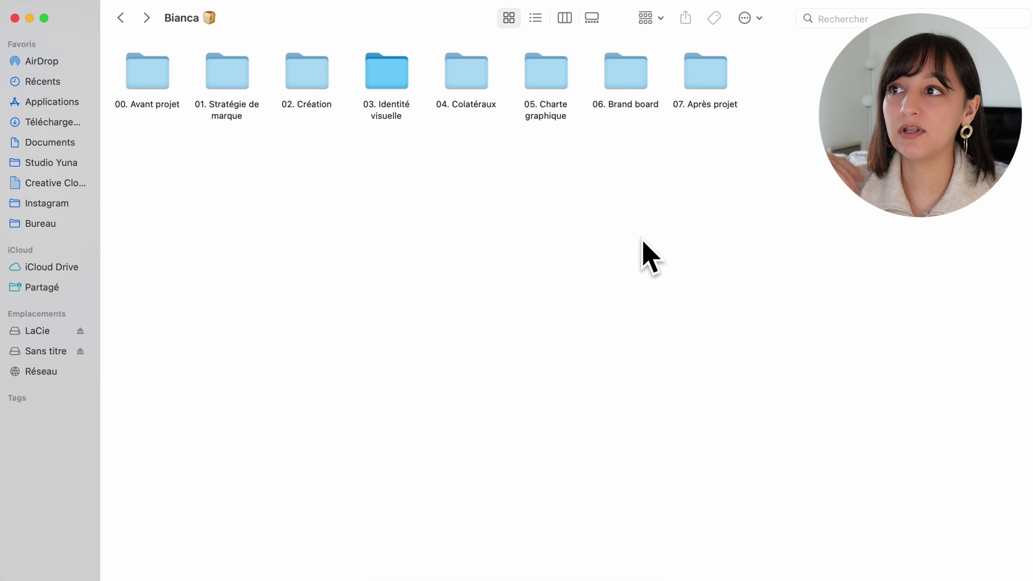
click(695, 71)
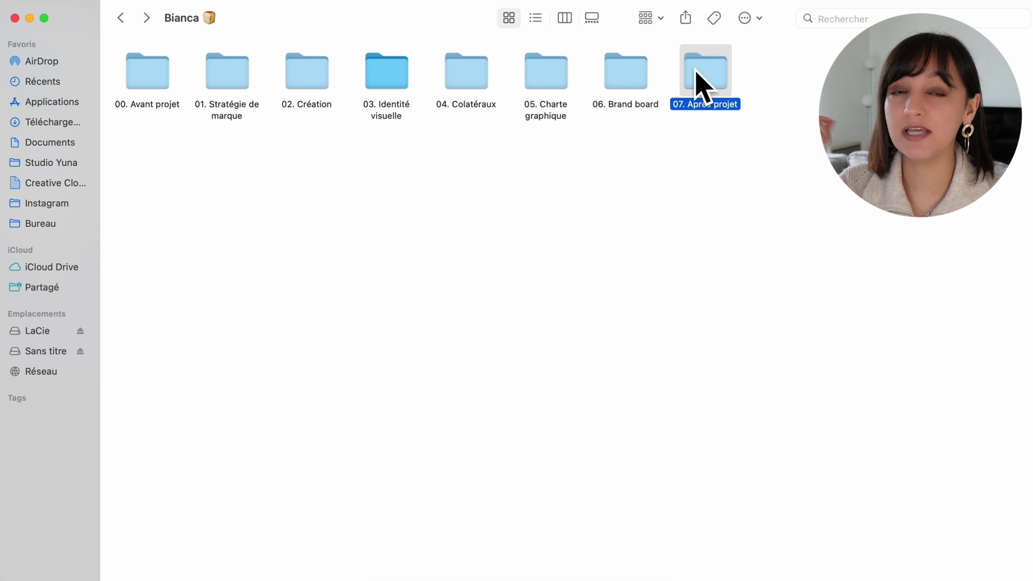
double_click(695, 71)
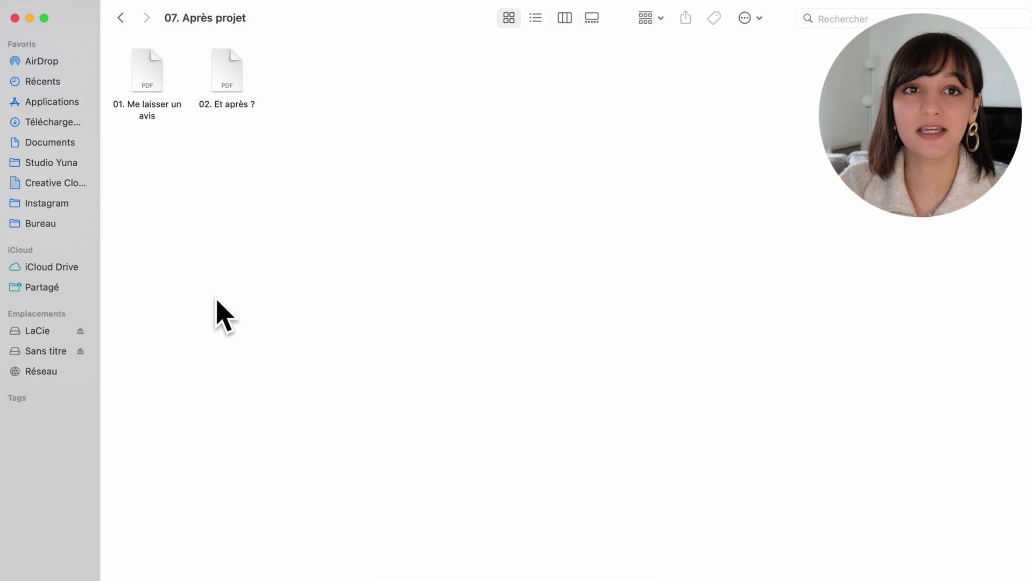
click(222, 64)
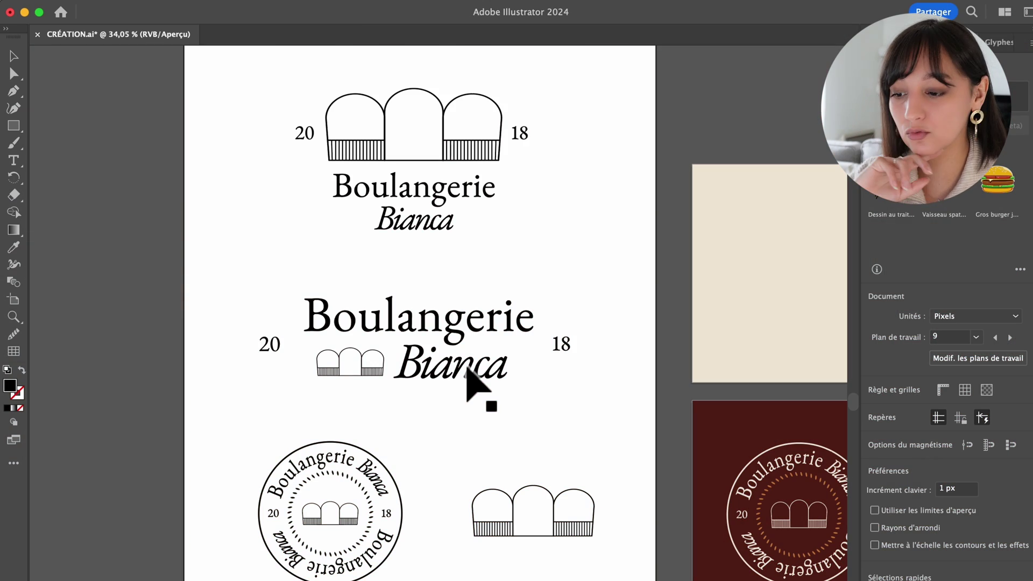
Review the black logos on the white artboard of CRÉATION.ai in Illustrator, selecting the secondary logo, round submark and icon in turn
scroll(473, 451, down, 3)
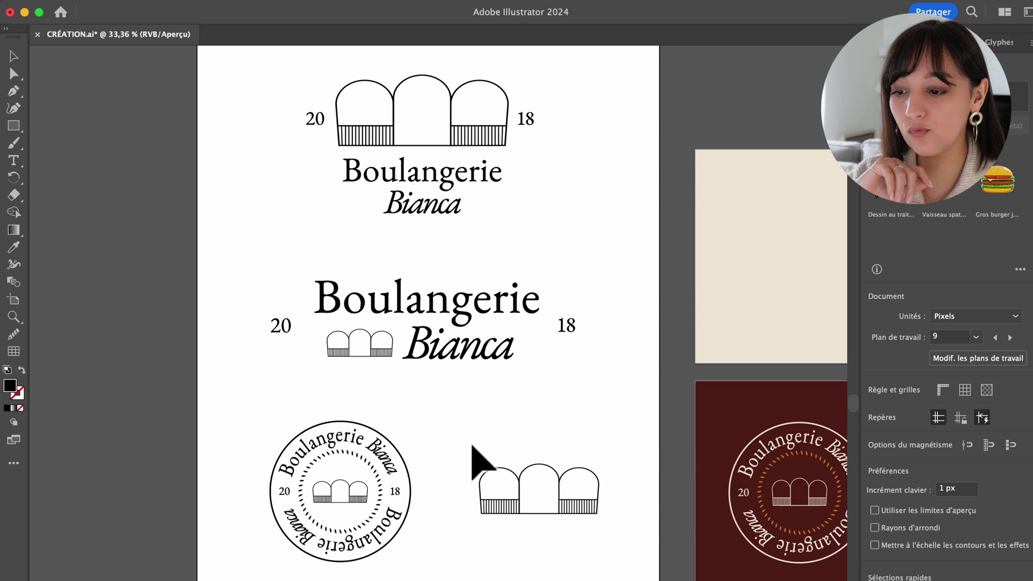
scroll(473, 450, down, 1)
drag(325, 138, 523, 269)
drag(304, 344, 591, 376)
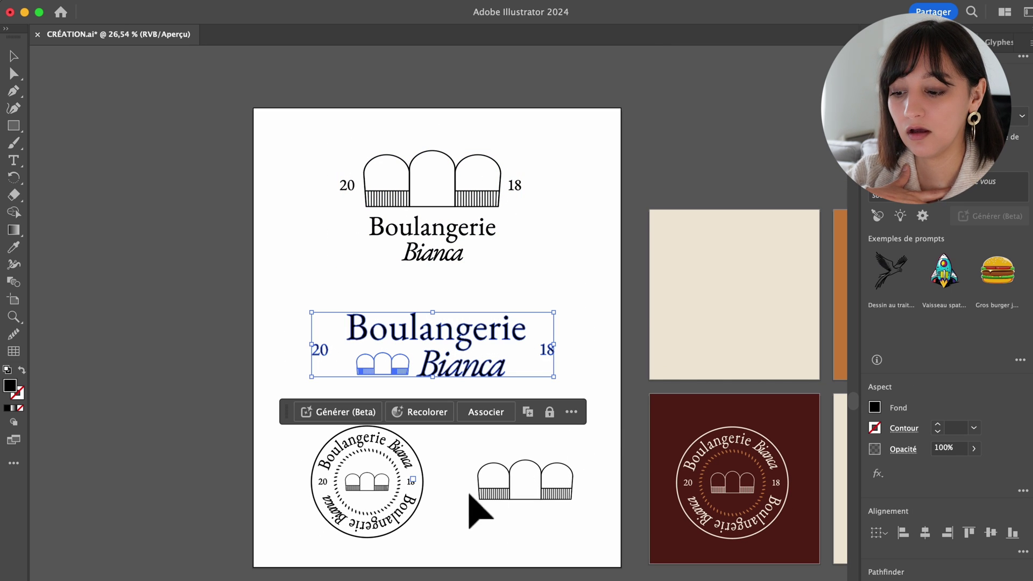
drag(311, 545, 307, 438)
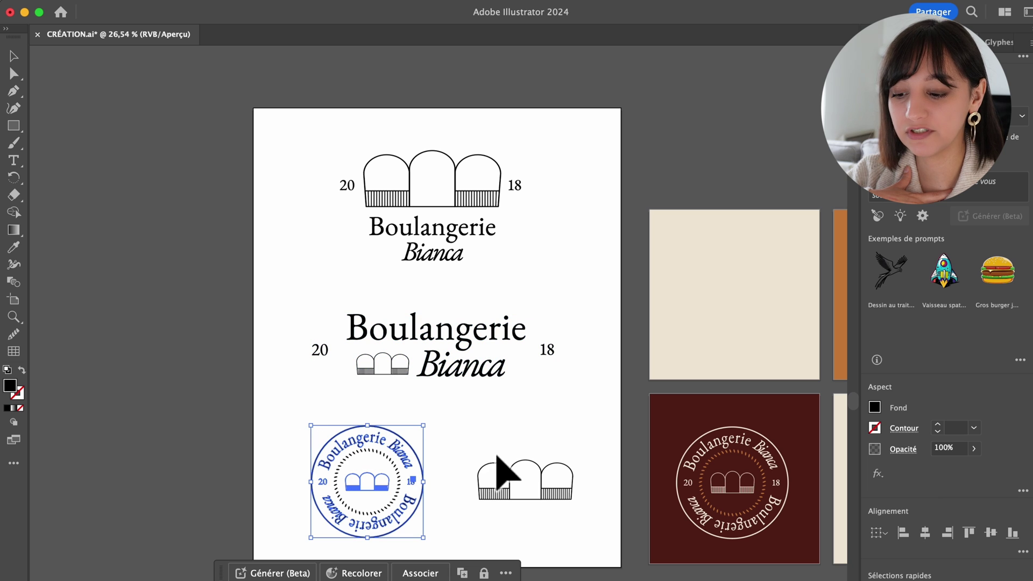
drag(467, 441, 572, 512)
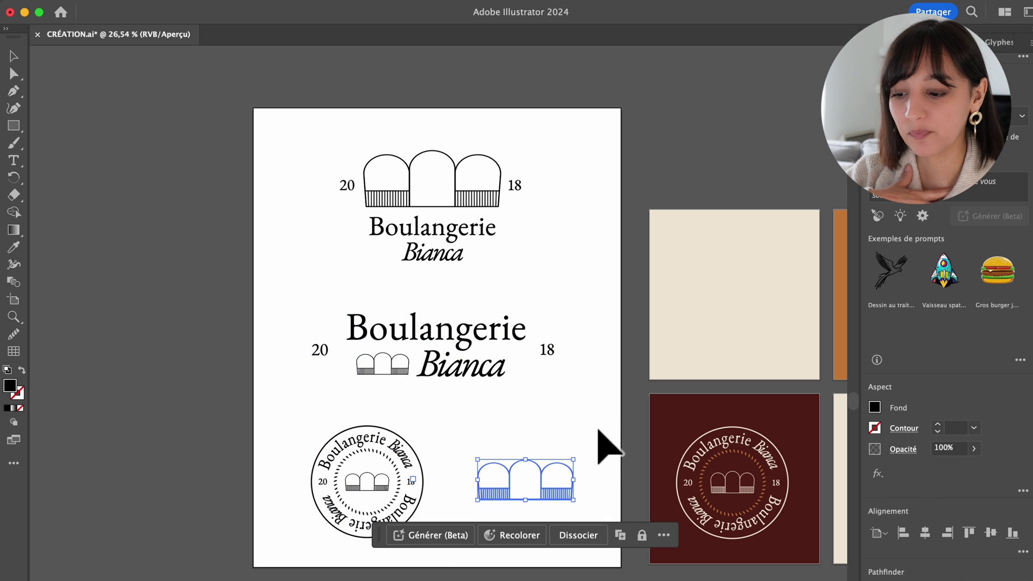
click(597, 417)
Select the main logo to check its grouping, and group all elements of the secondary logo, including the 20 and 18
scroll(477, 460, up, 3)
scroll(477, 460, up, 2)
drag(293, 107, 567, 293)
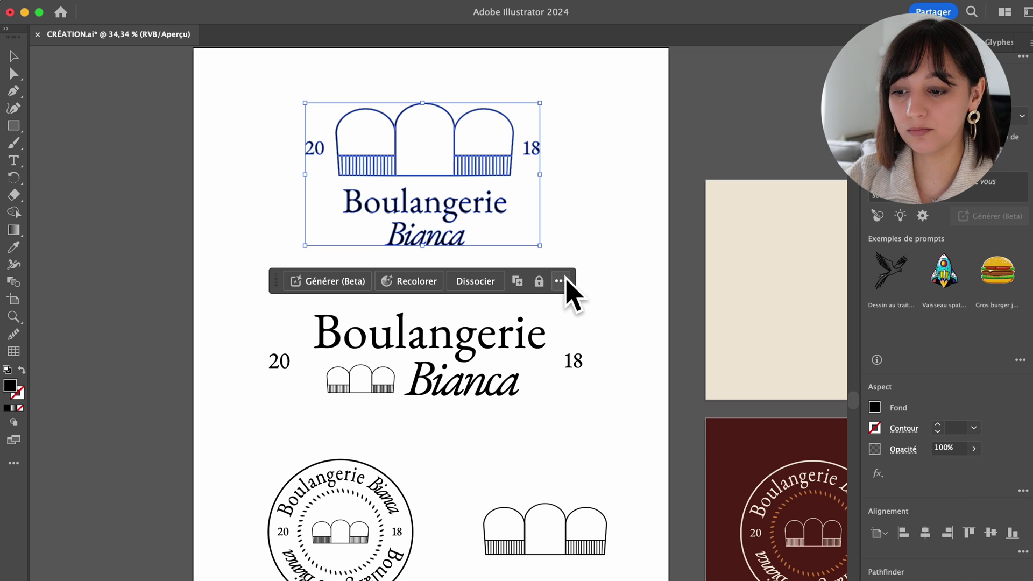
scroll(594, 223, down, 1)
click(473, 328)
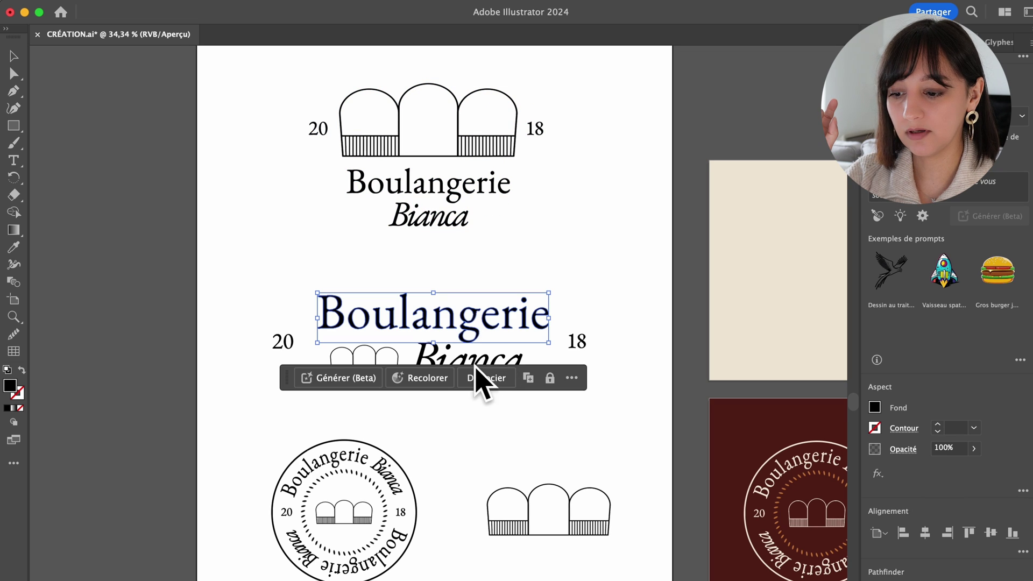
drag(594, 385, 270, 296)
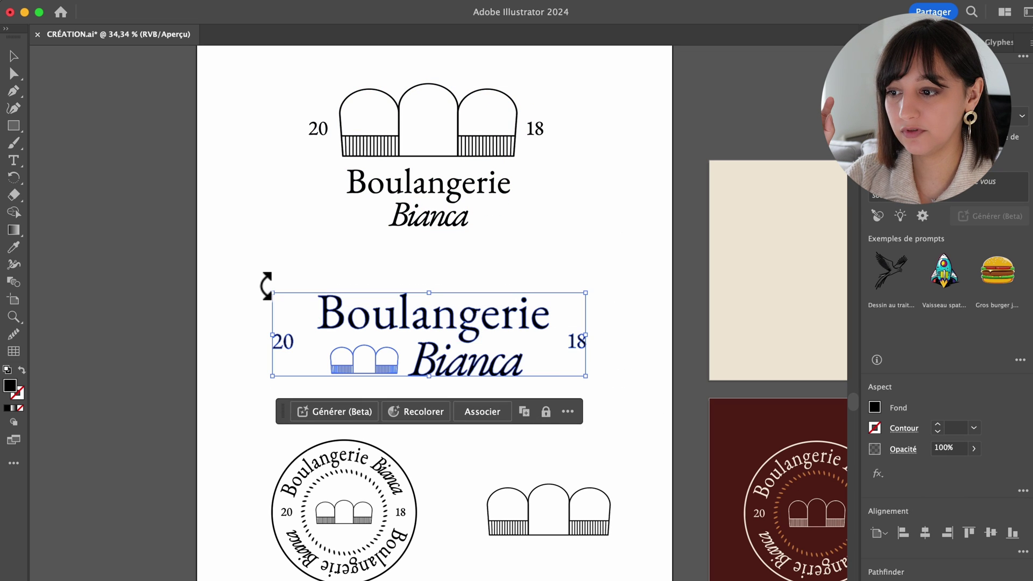
click(479, 411)
click(634, 364)
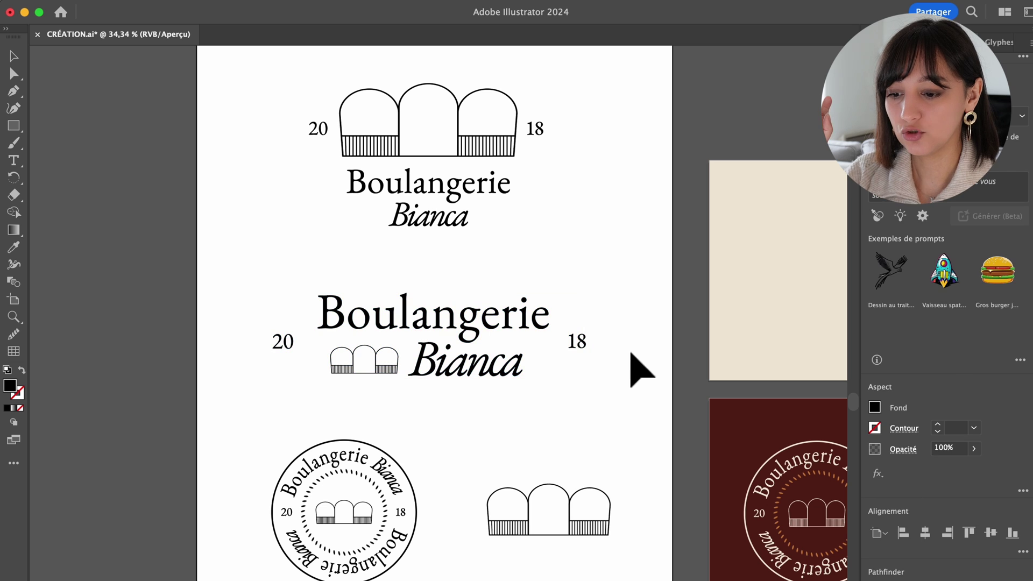
Expand (Décomposer) the radial repeat of small grains inside the black round submark
scroll(388, 454, down, 2)
click(387, 454)
scroll(387, 430, up, 5)
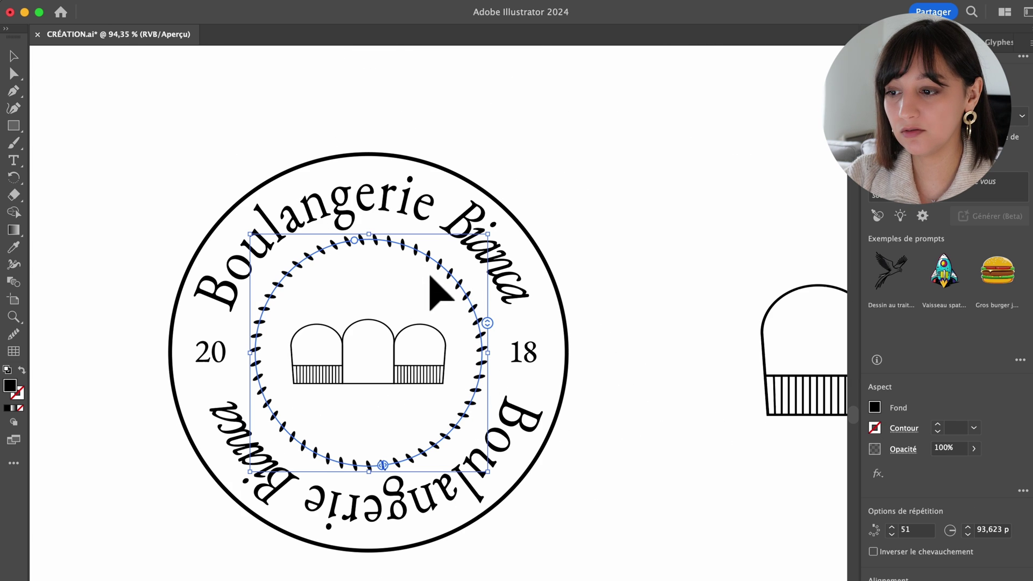
click(202, 0)
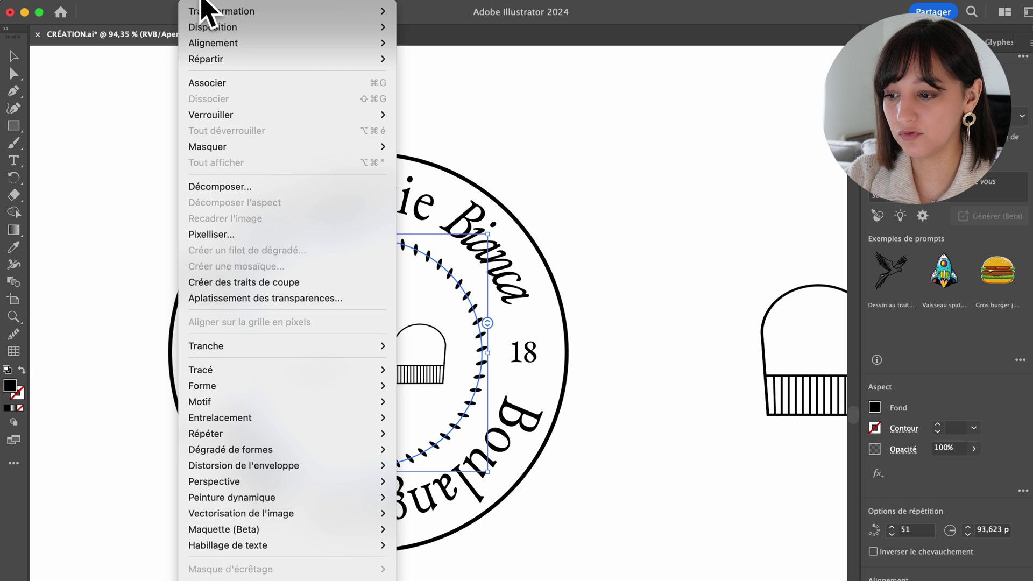
click(249, 187)
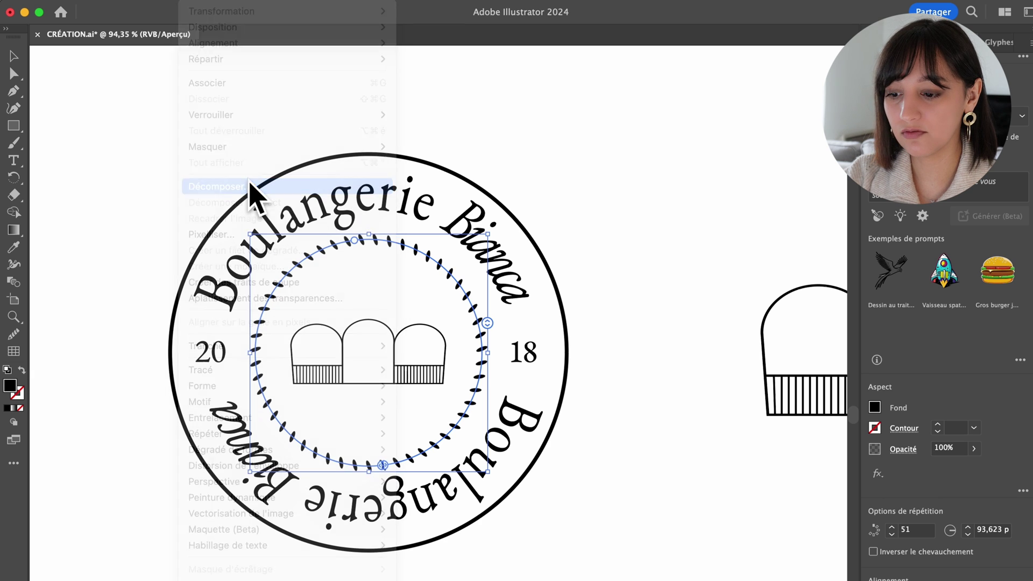
click(562, 397)
click(630, 437)
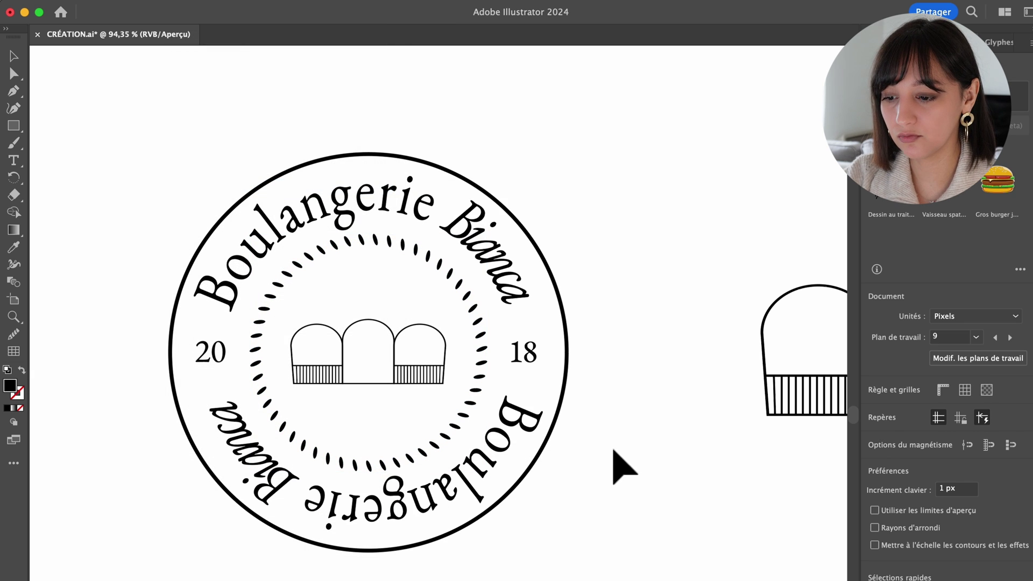
Group all elements of the black round submark and clear the selection
click(479, 230)
click(519, 360)
drag(589, 554, 164, 139)
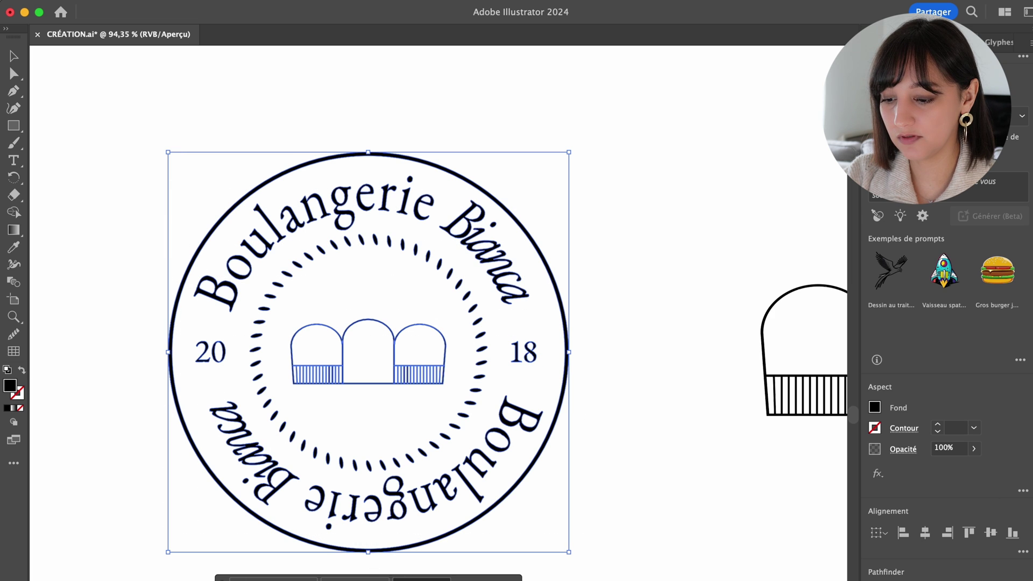
click(608, 450)
click(540, 269)
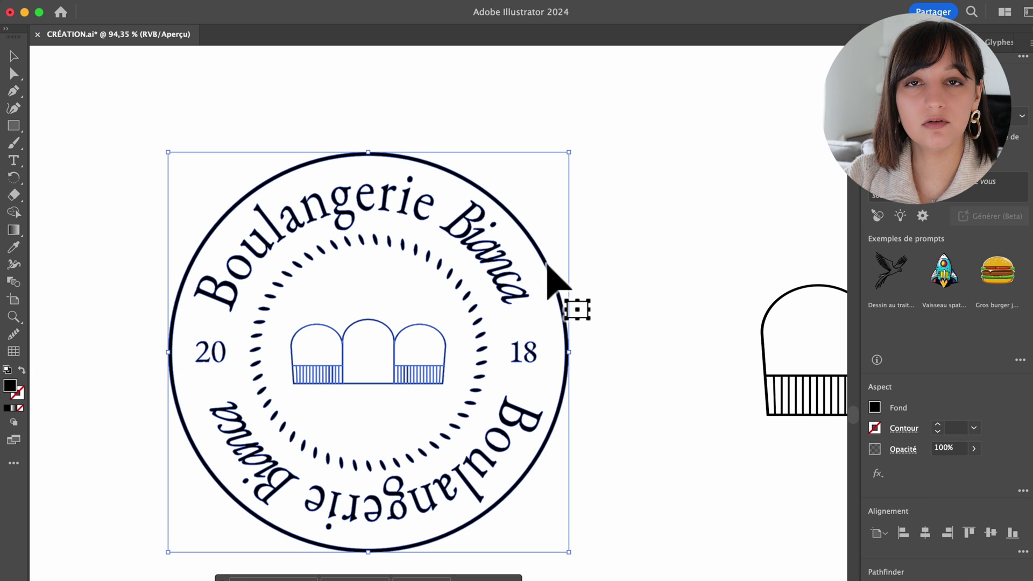
scroll(549, 275, down, 5)
click(491, 484)
scroll(473, 467, down, 3)
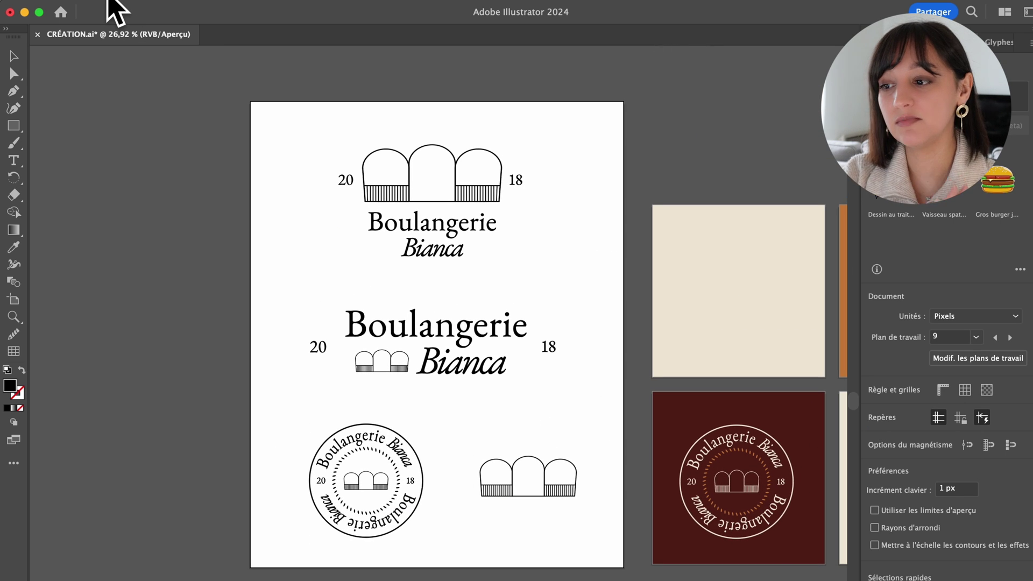
Create a new RGB document from the Web preset Commun, 1366 x 768 px
click(111, 5)
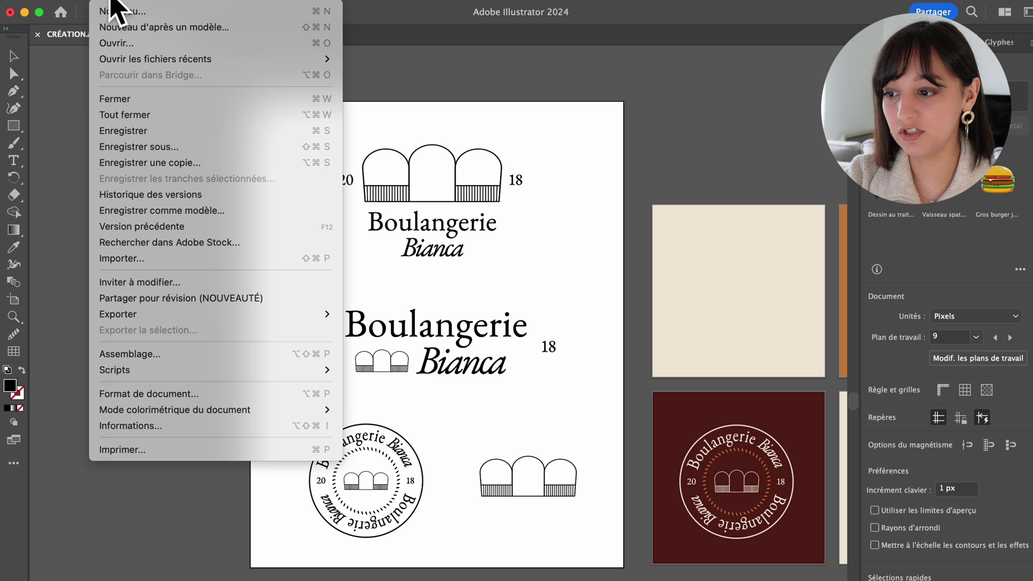
click(116, 11)
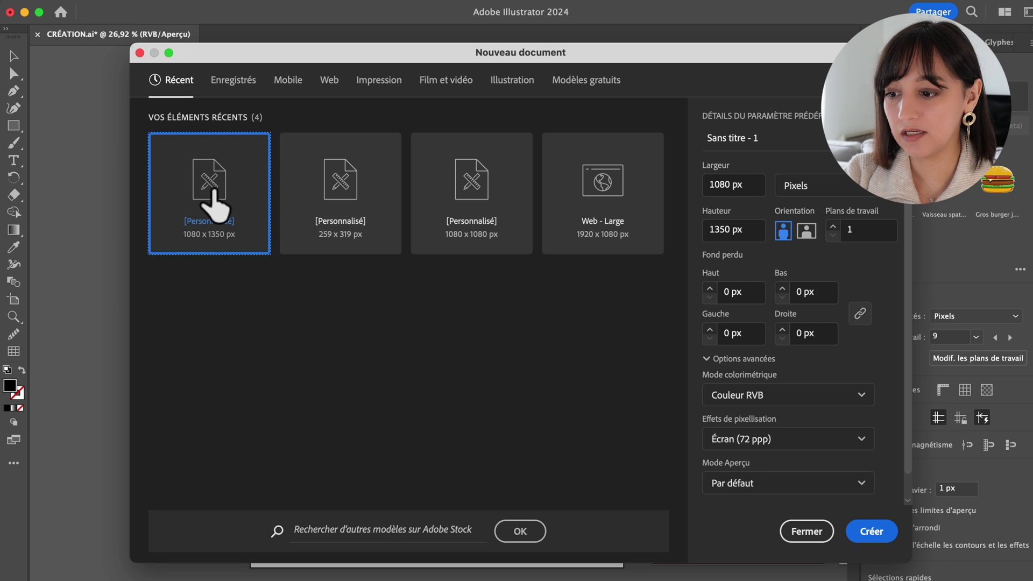
click(346, 81)
click(329, 81)
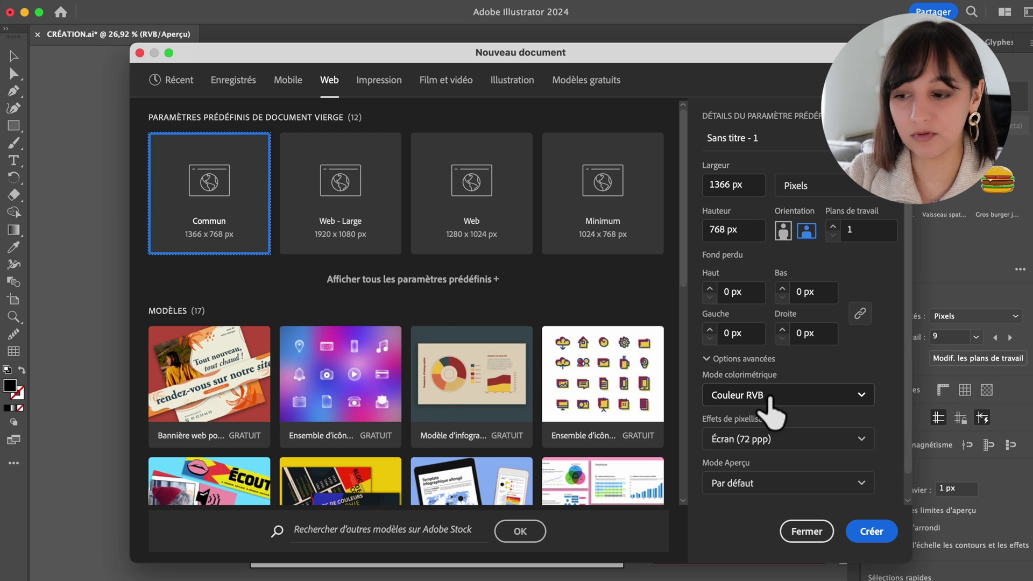
key(Return)
Copy the four black logos from the white artboard of CRÉATION.ai into the new document, as one column near the canvas's upper-left corner
click(126, 21)
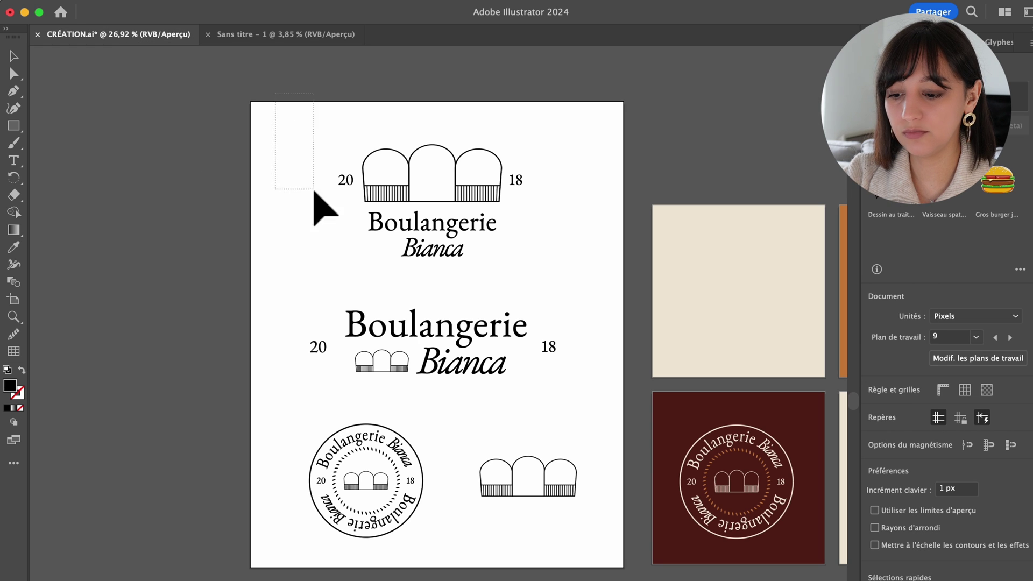
key(super+a)
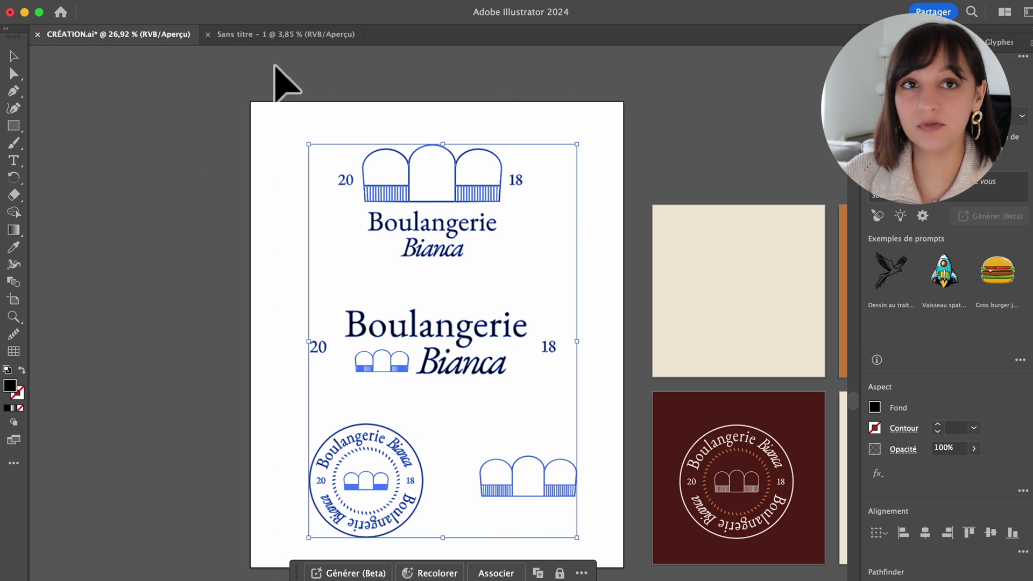
key(super+c)
click(259, 35)
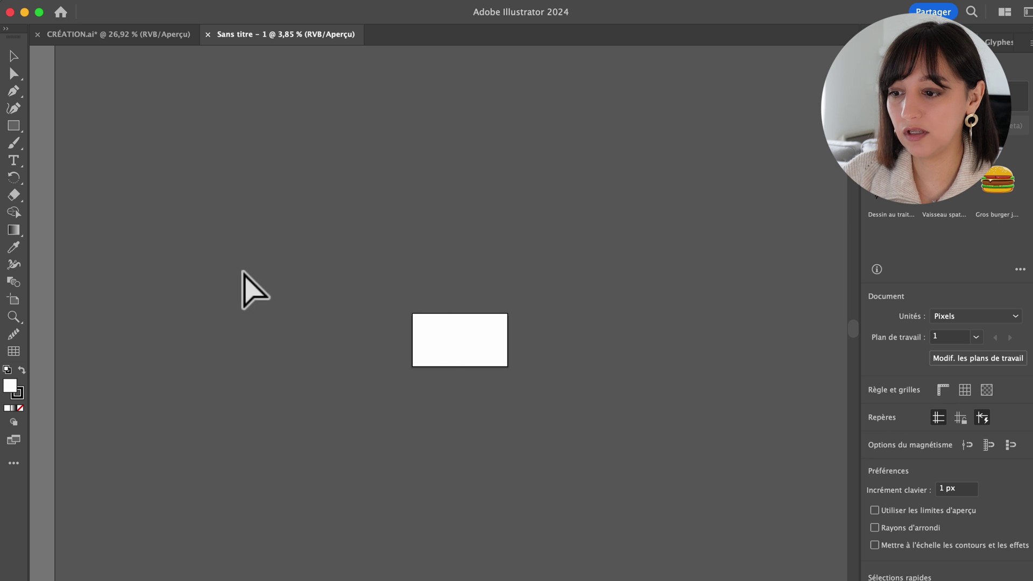
key(super+v)
drag(433, 331, 142, 188)
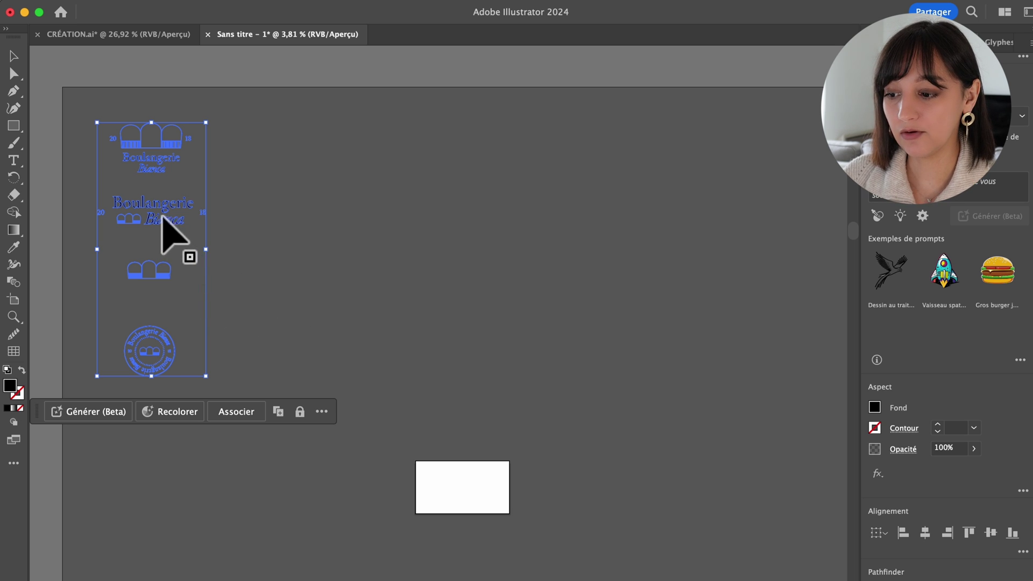
Duplicate the logo column horizontally at equal spacing to get five columns, and clear the selection
drag(161, 221, 295, 221)
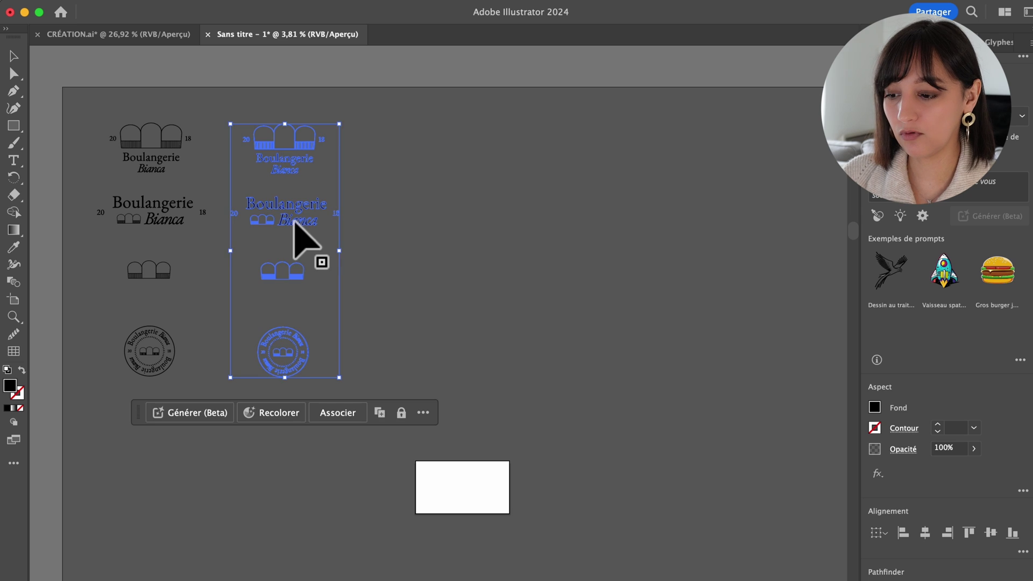
key(super+d)
key(super+d)
key(super+d)
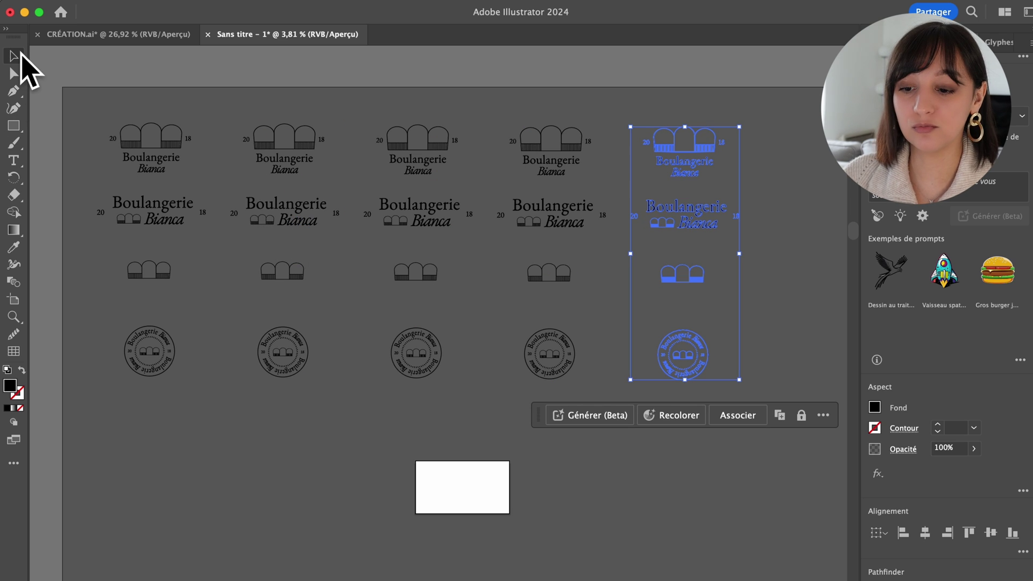
click(265, 525)
scroll(265, 526, down, 2)
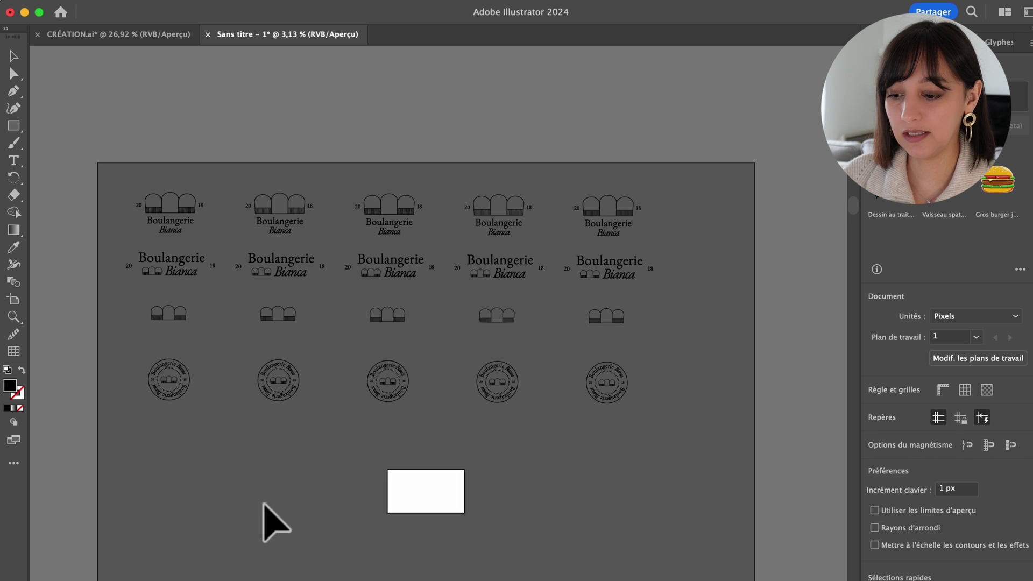
scroll(280, 511, down, 2)
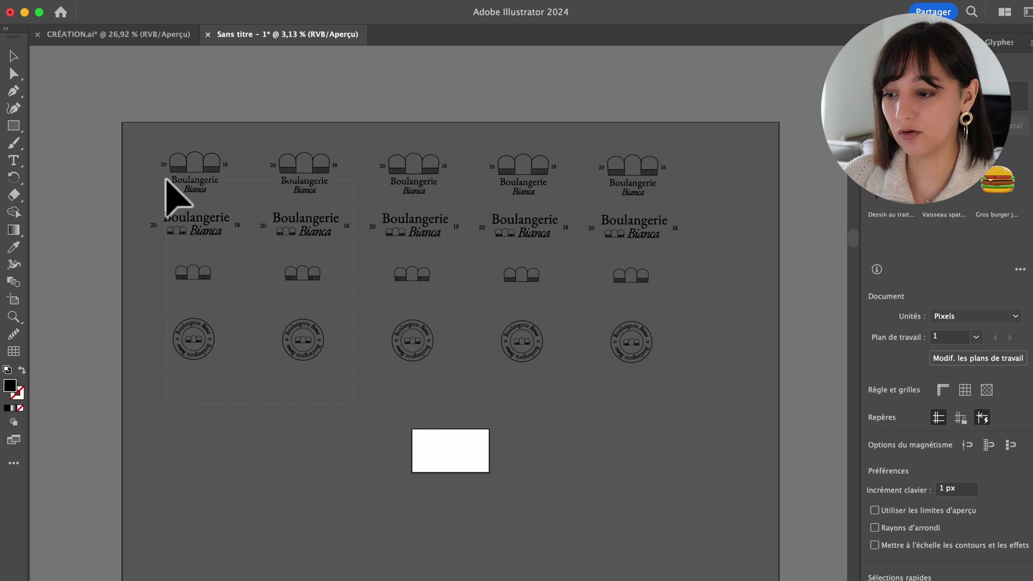
click(193, 184)
drag(207, 194, 208, 449)
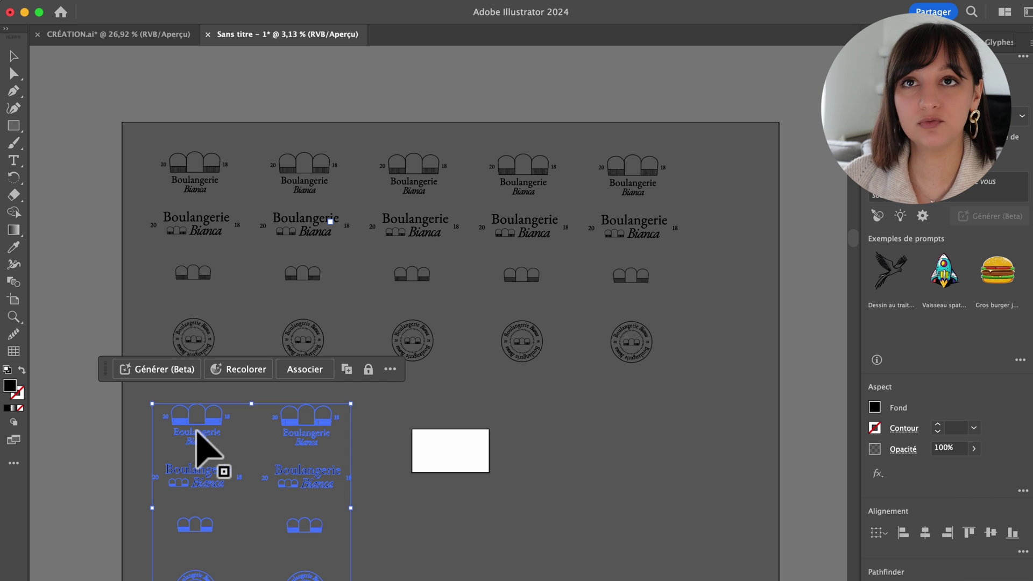
key(Delete)
scroll(668, 392, down, 3)
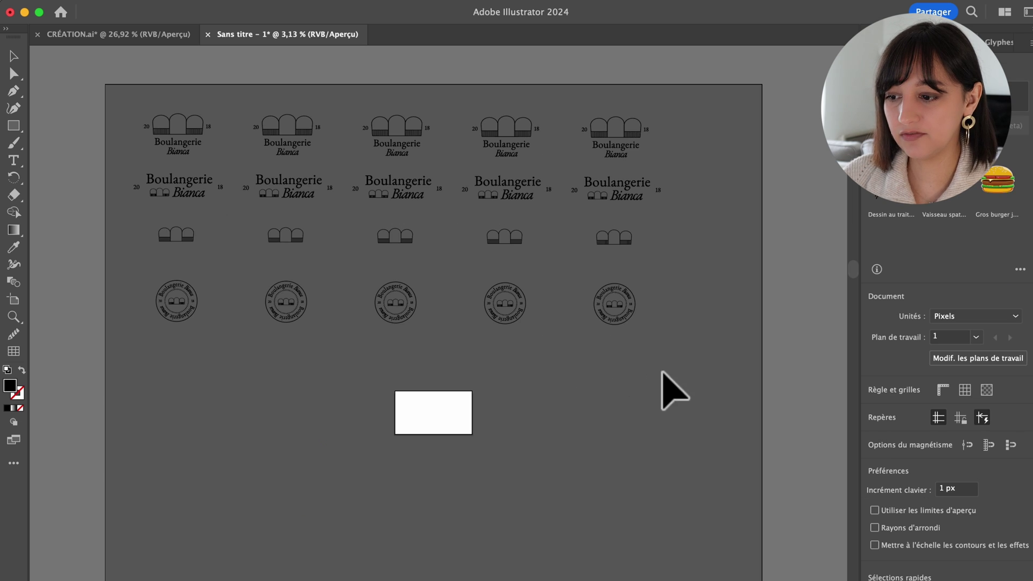
Scale all five logo columns down together to free space at the canvas's right side
click(178, 119)
drag(669, 227, 611, 224)
click(576, 207)
click(559, 194)
click(639, 363)
Duplicate the last two logo columns to the right to get seven, and scale all of them to fit inside the canvas
drag(434, 143, 432, 104)
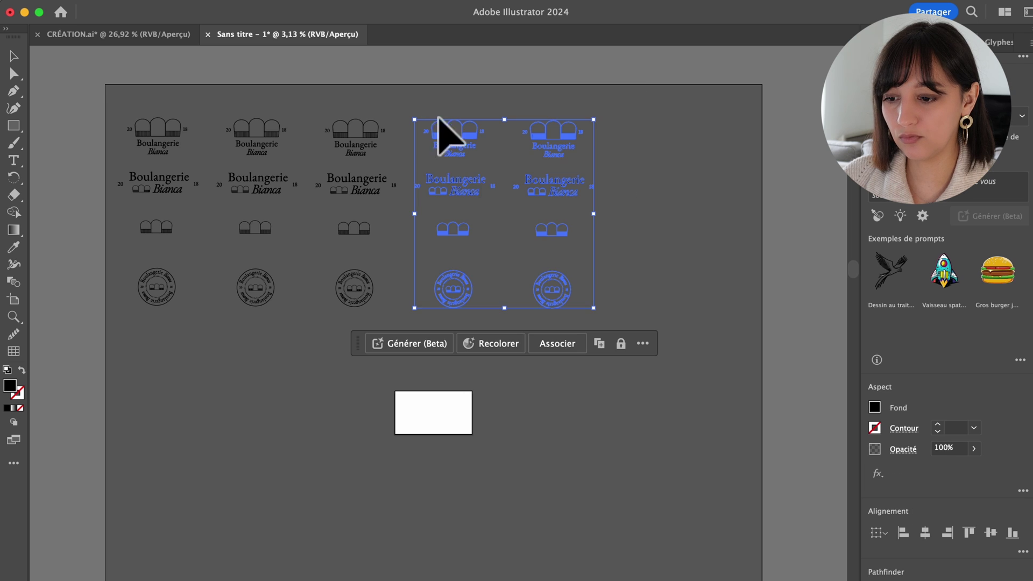
drag(458, 172, 658, 203)
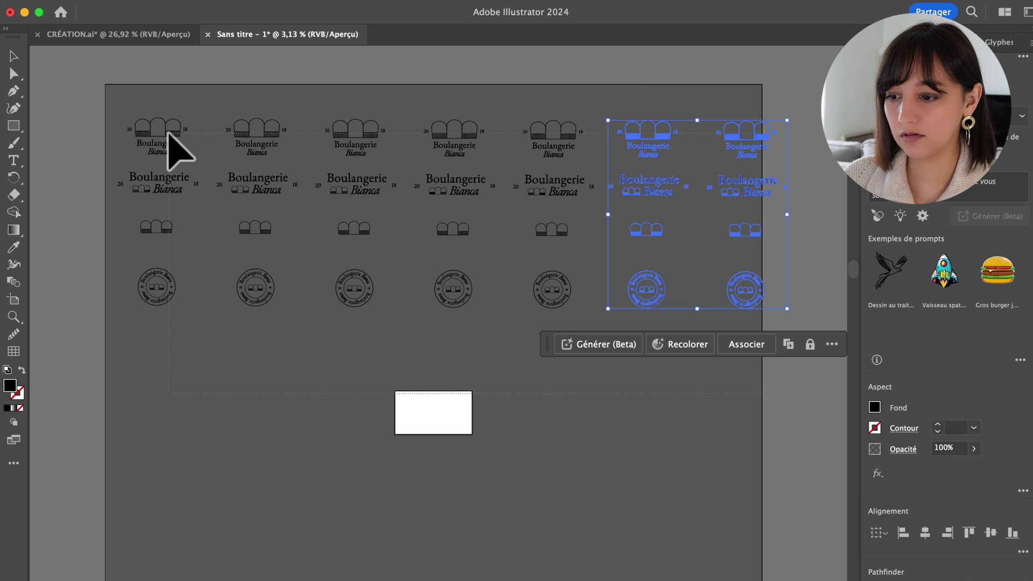
key(super+a)
drag(788, 217, 760, 217)
click(668, 465)
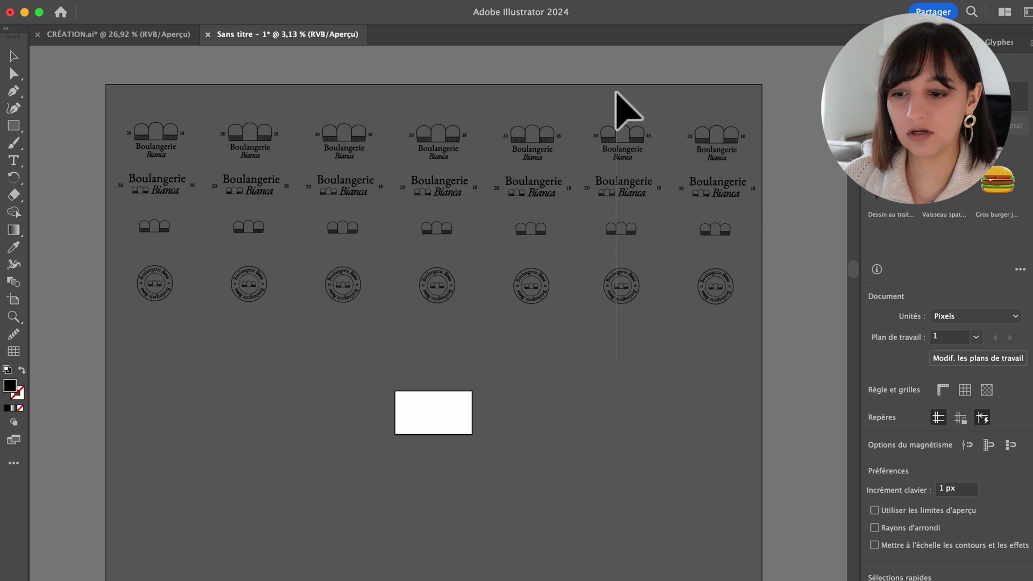
Select the sixth column's main logo, icon and secondary logo in turn to check their grouping
click(620, 155)
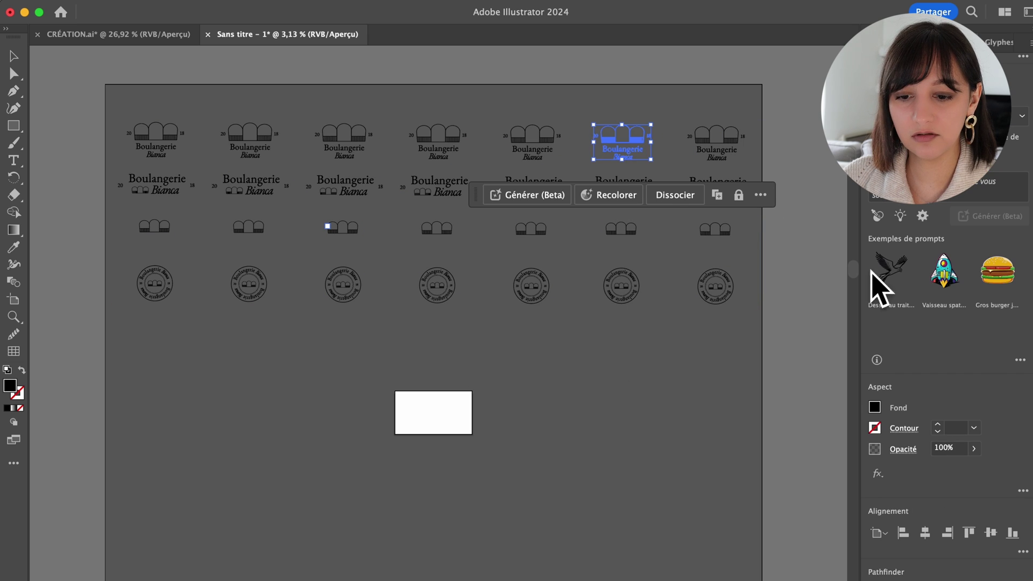
scroll(957, 293, up, 3)
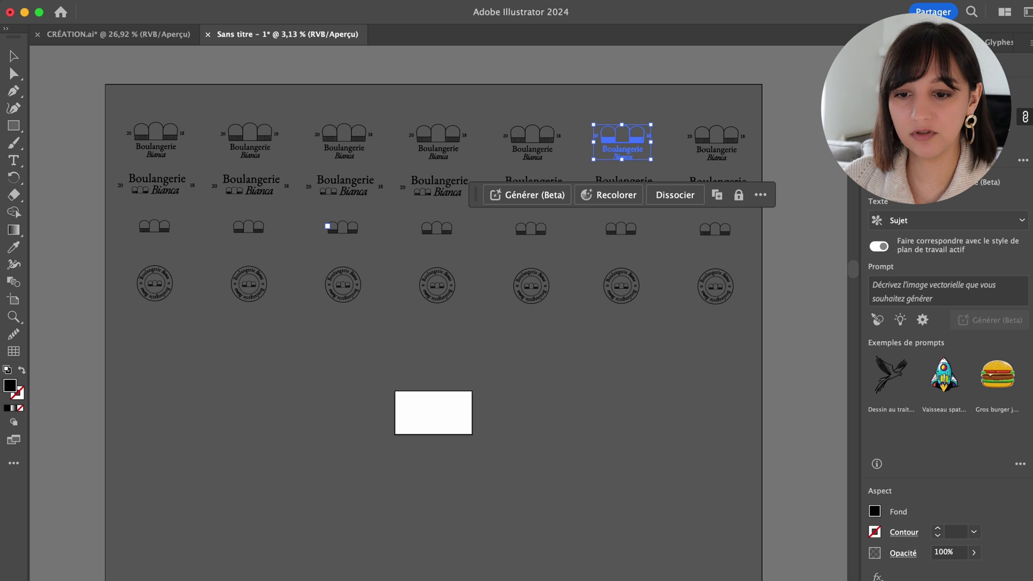
click(624, 230)
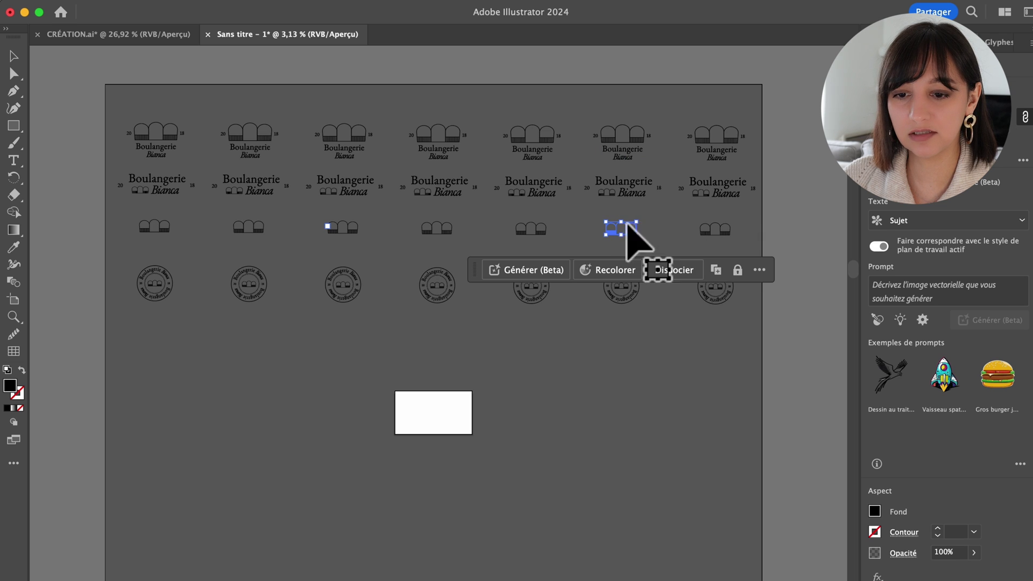
click(626, 186)
Recolour the first five logo columns with the palette's green, brioche, beige, burgundy and orange, make the seventh white, and delete the palette swatches
scroll(618, 346, up, 1)
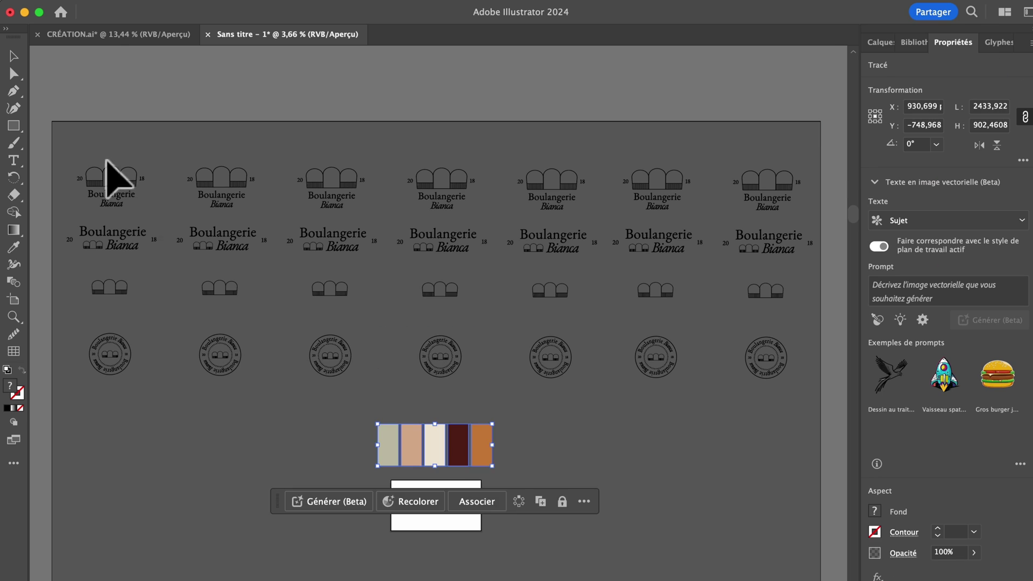
mouse_move(395, 159)
mouse_down()
mouse_move(482, 365)
mouse_move(625, 140)
mouse_up()
drag(713, 153, 818, 387)
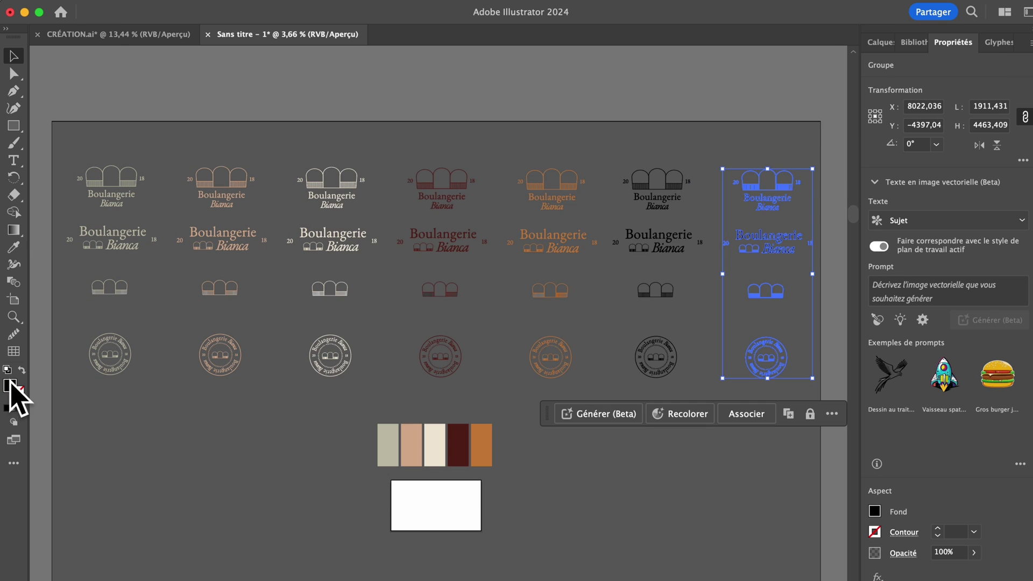
click(438, 490)
drag(80, 461, 685, 189)
drag(696, 131, 705, 385)
click(760, 457)
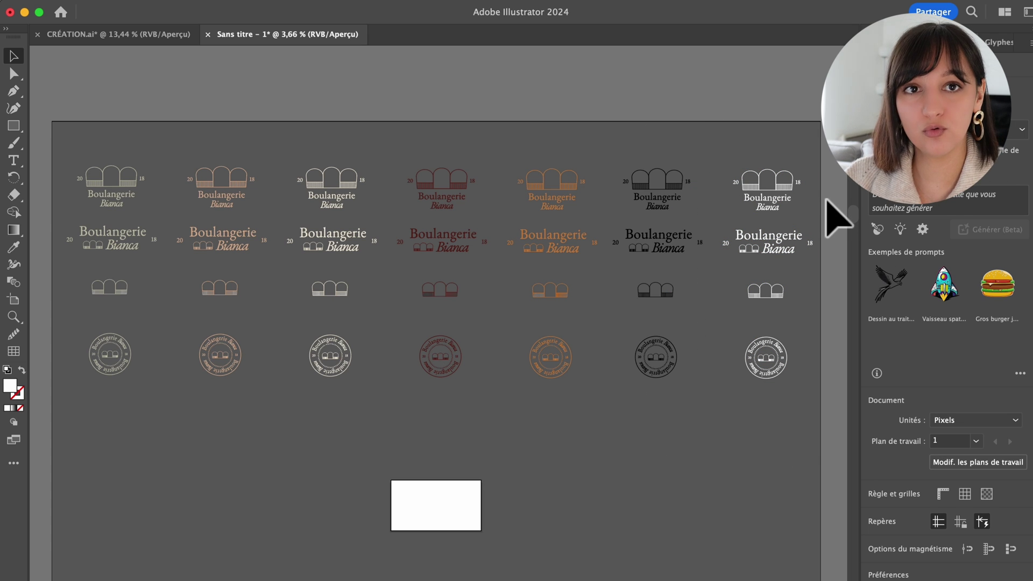
Add the whole row of seven main logos as separate assets to Exportation de fichier, keeping all their thumbnails in view
drag(827, 200, 58, 165)
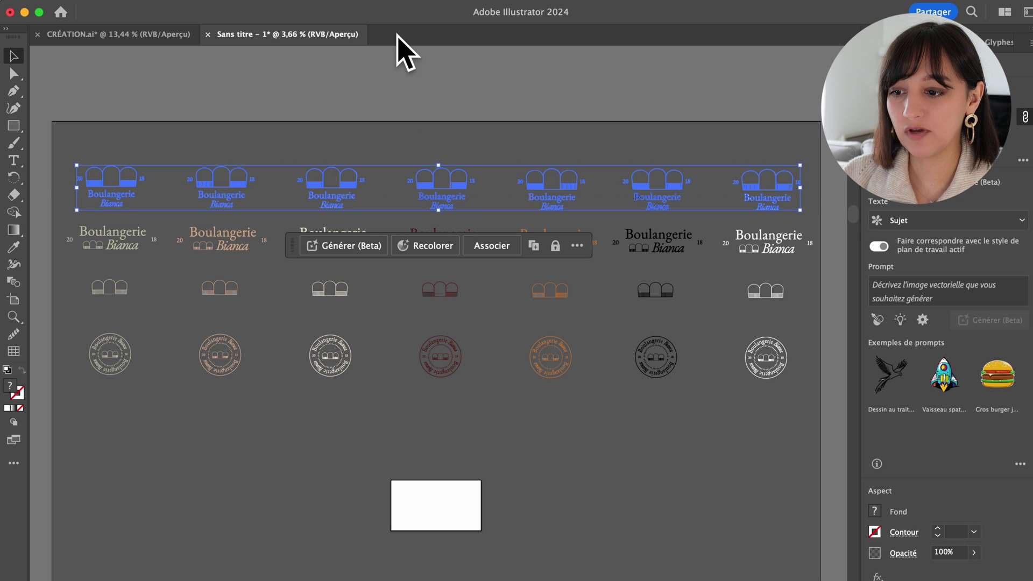
click(423, 2)
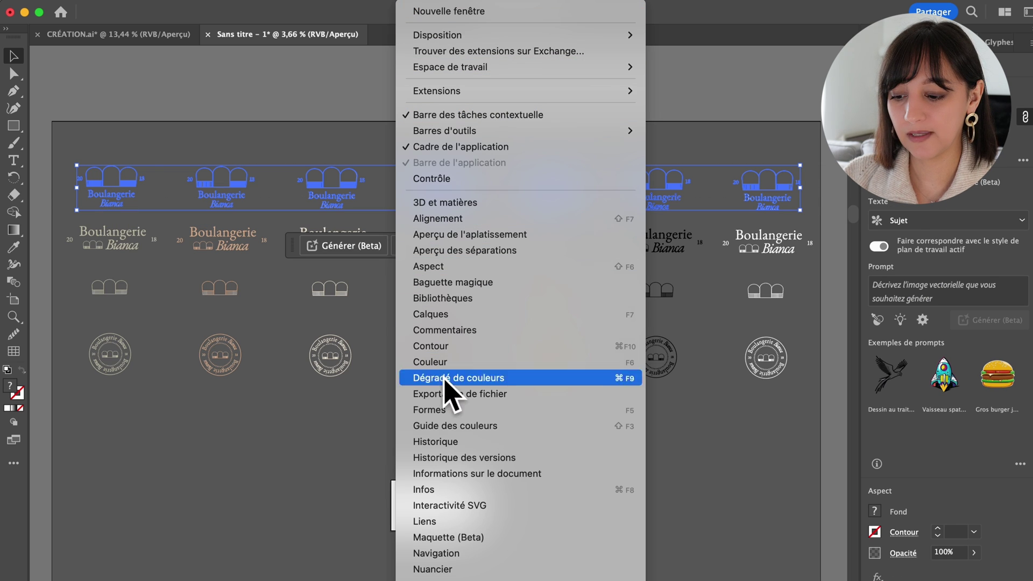
scroll(455, 576, down, 5)
click(446, 488)
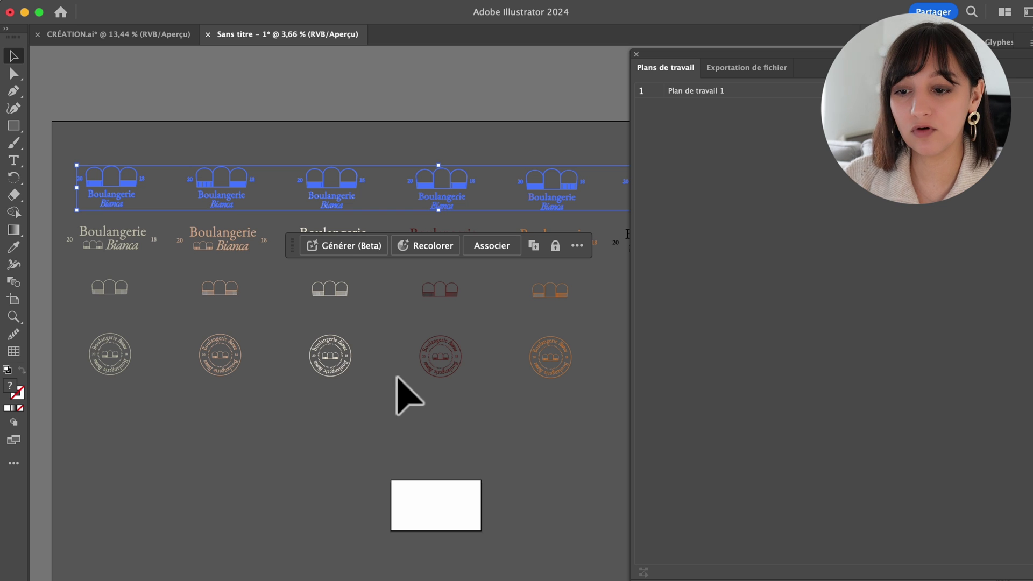
click(727, 68)
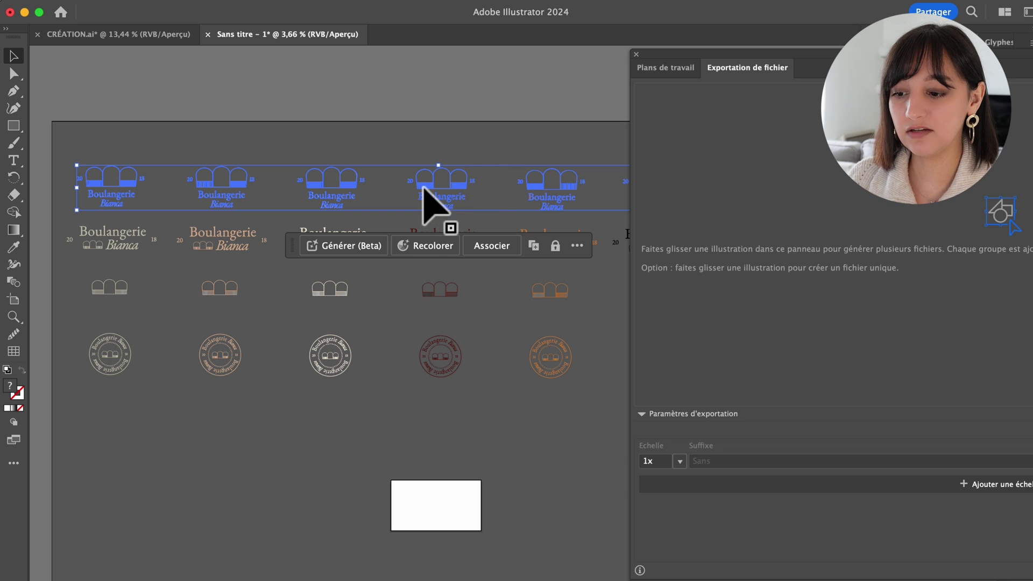
drag(422, 187, 714, 182)
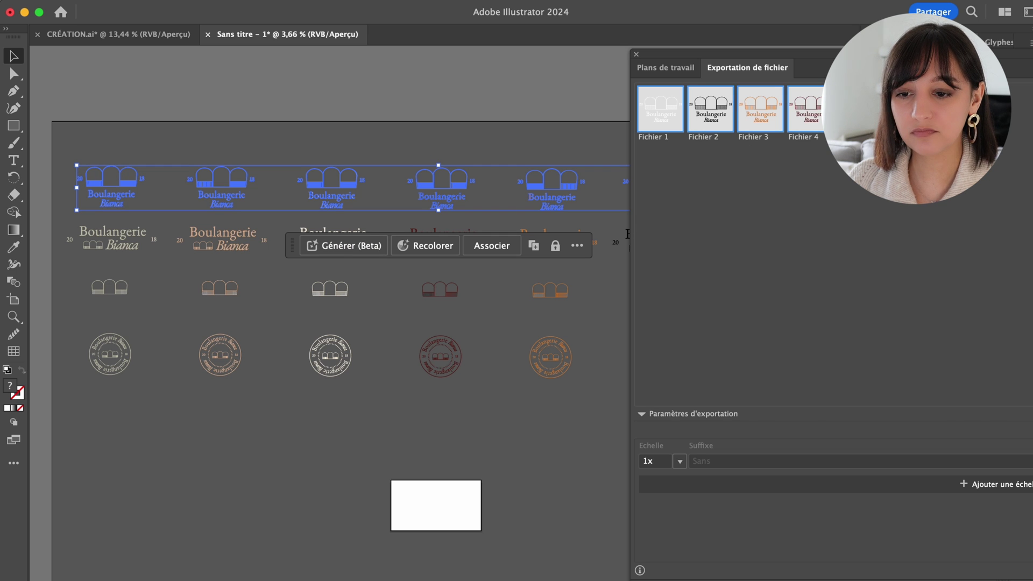
drag(838, 56, 380, 63)
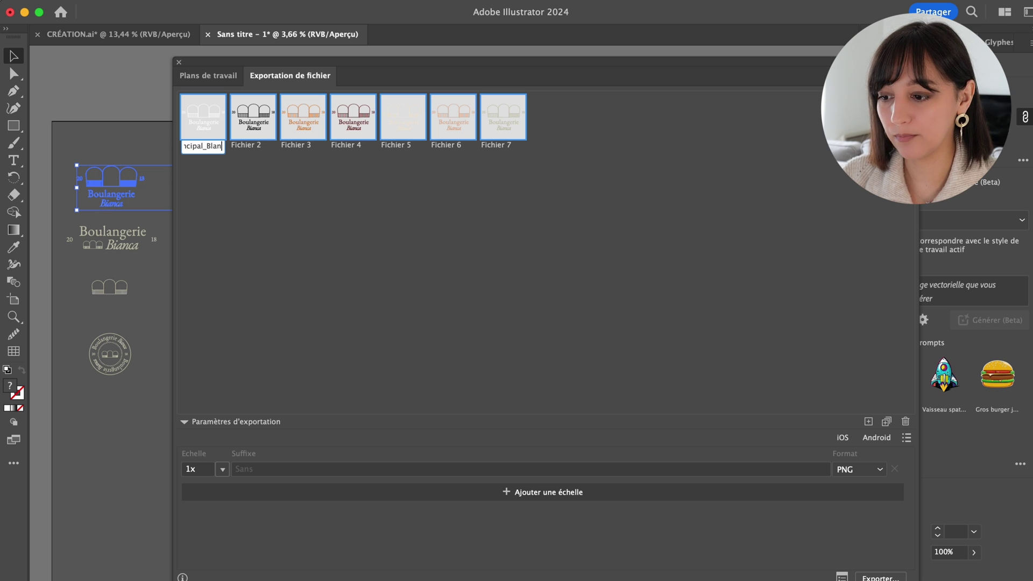
Rename the second, third and fourth export assets as Logo principal_Noir, Logo principal_Orange and Logo principal_Bordeaux
double_click(245, 145)
text(Logo principal_)
double_click(296, 146)
text(Logo principal_)
double_click(346, 144)
key(cmd+v)
Rename the last three export assets as Logo principal_Beige, Logo principal_Brioche and Logo principal_Vert
double_click(396, 144)
key(cmd+v)
double_click(445, 144)
key(cmd+v)
text(Farine)
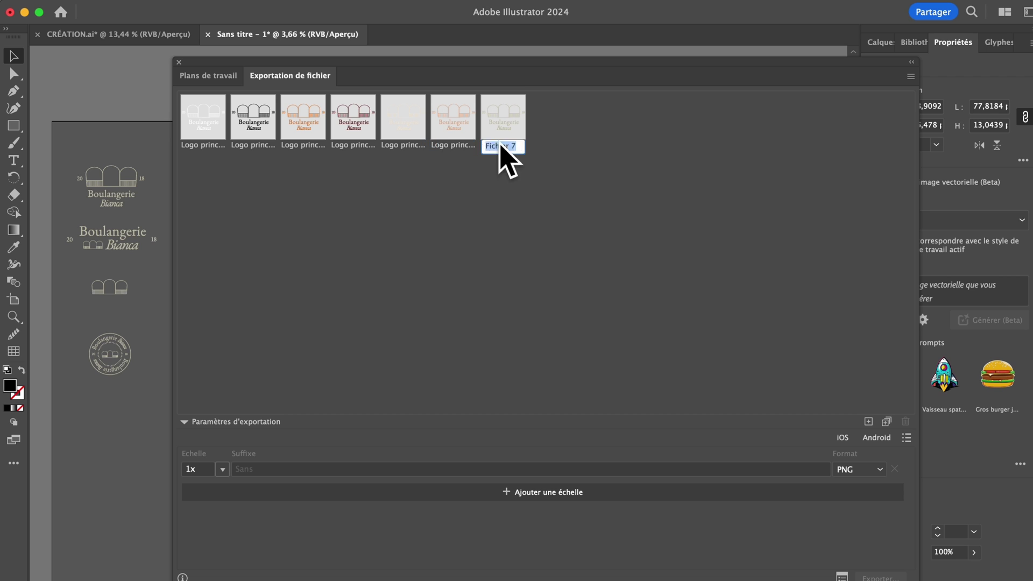
key(Return)
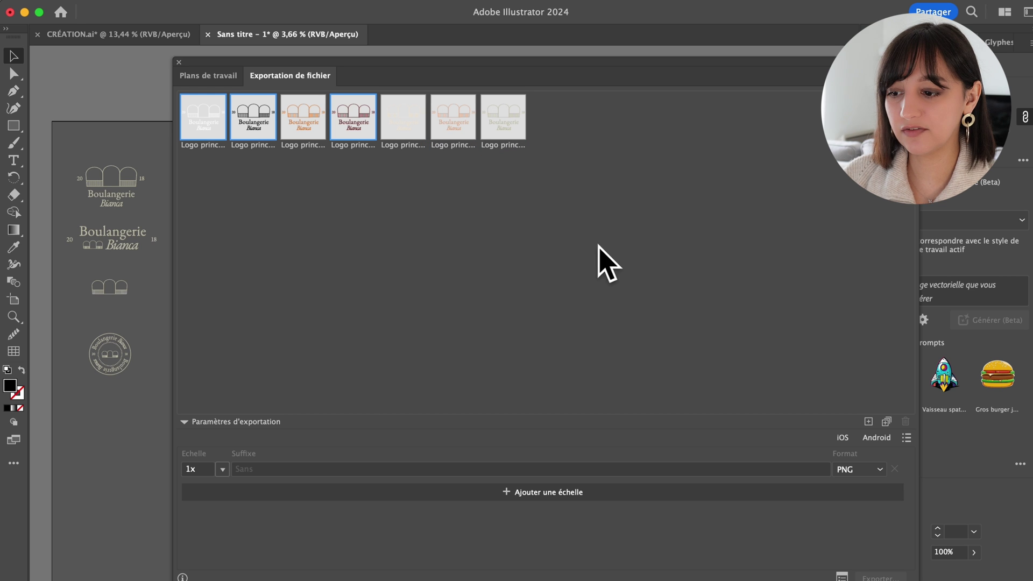
Select all seven main logo assets and open the export for screens (Exporter pour les écrans) settings for them
click(242, 161)
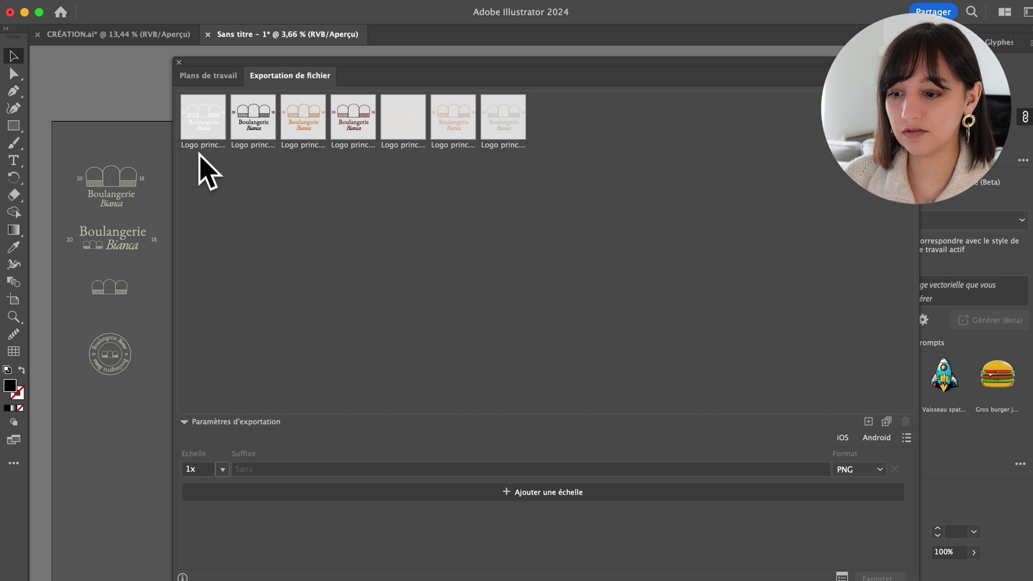
click(498, 123)
shift+click(211, 121)
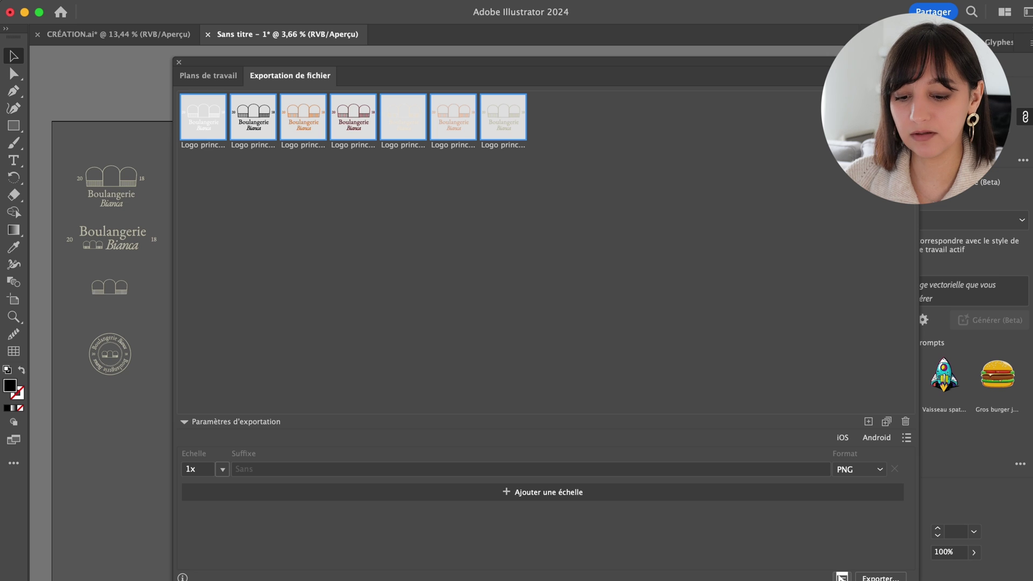
click(840, 578)
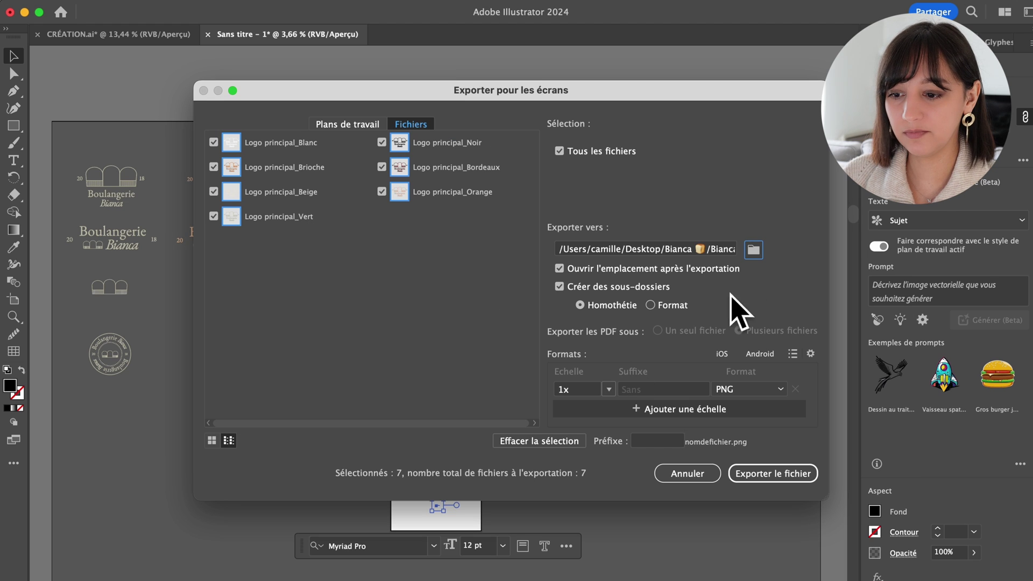
Set the export destination to the Digital (RVB) folder under 03. Identité visuelle, 00. Les logos, 01. Logo principal
click(753, 249)
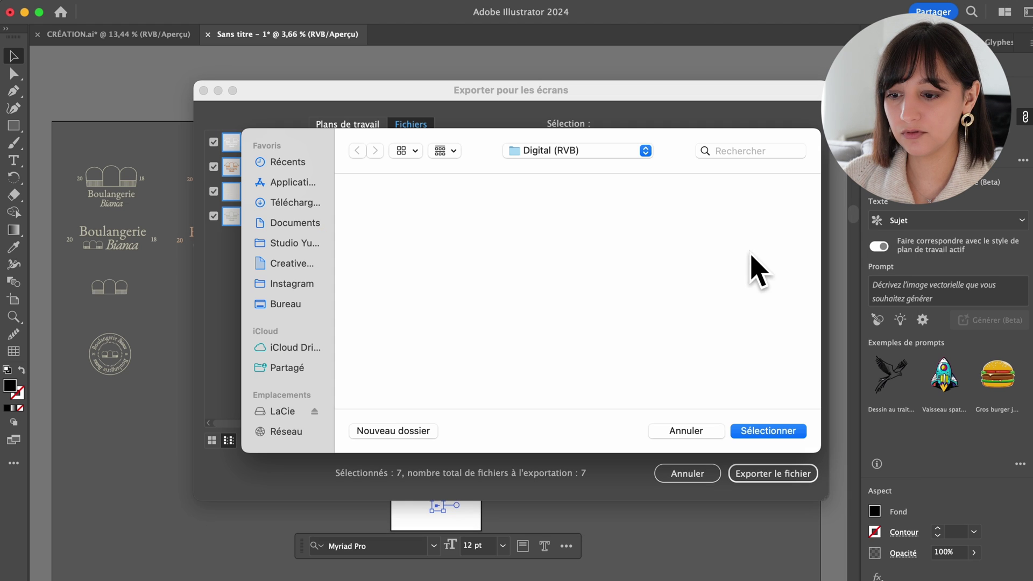
click(546, 153)
click(571, 216)
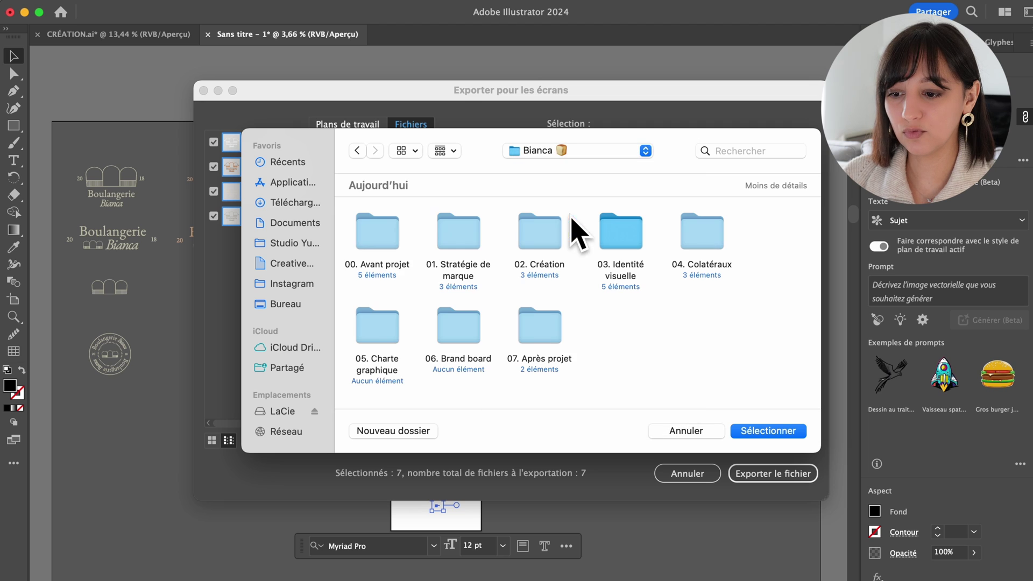
double_click(625, 230)
double_click(379, 236)
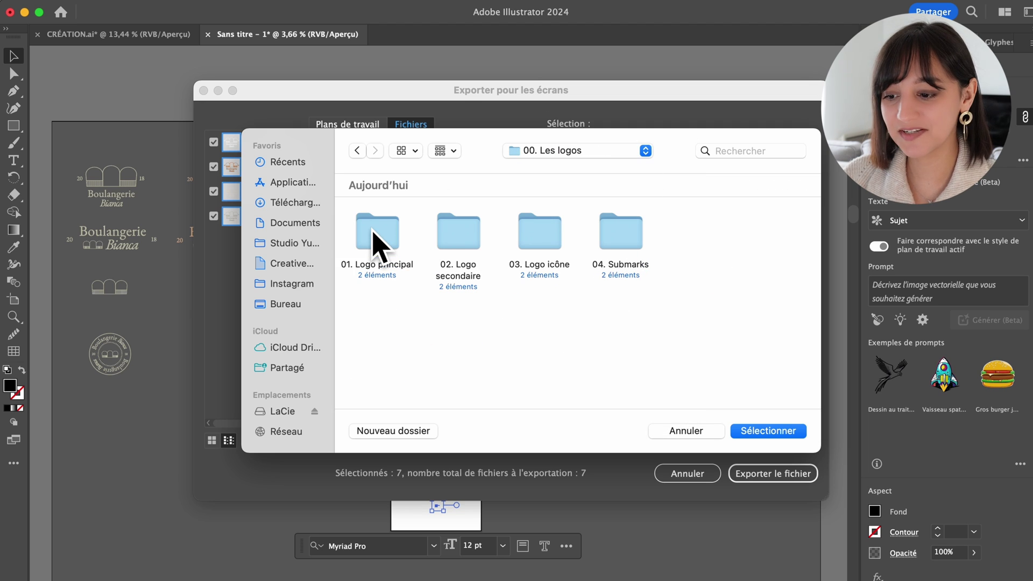
double_click(369, 226)
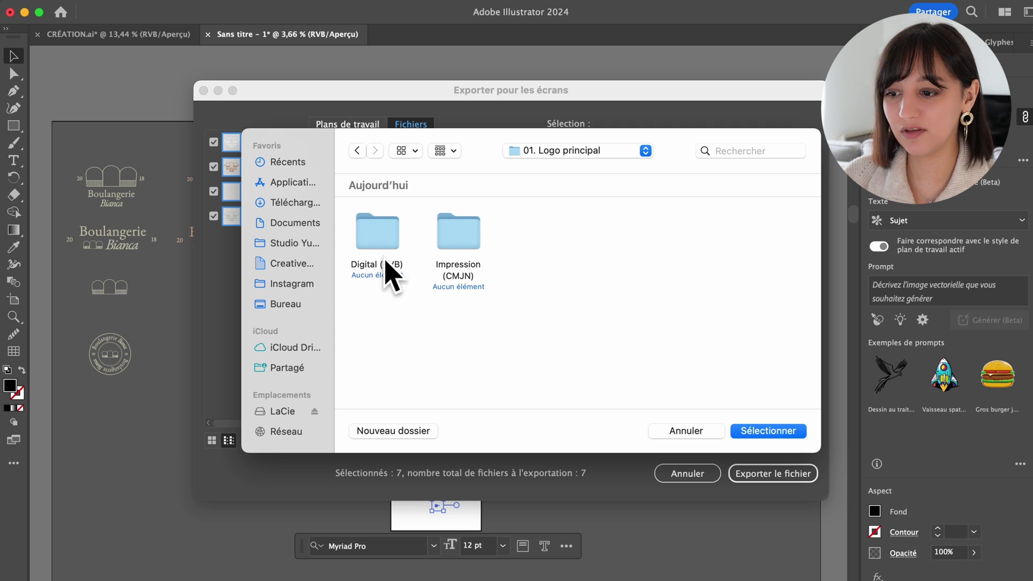
double_click(377, 237)
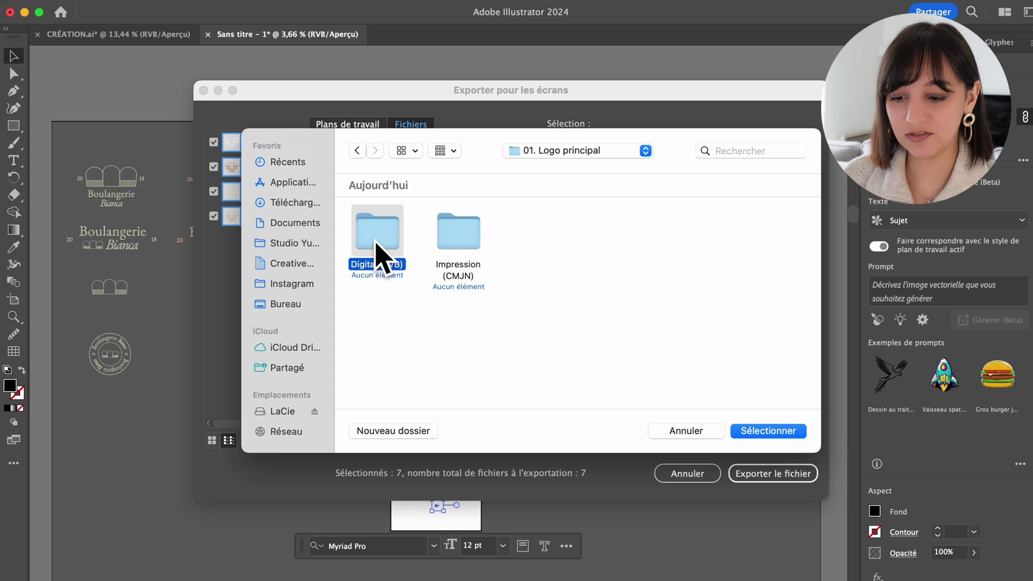
click(769, 432)
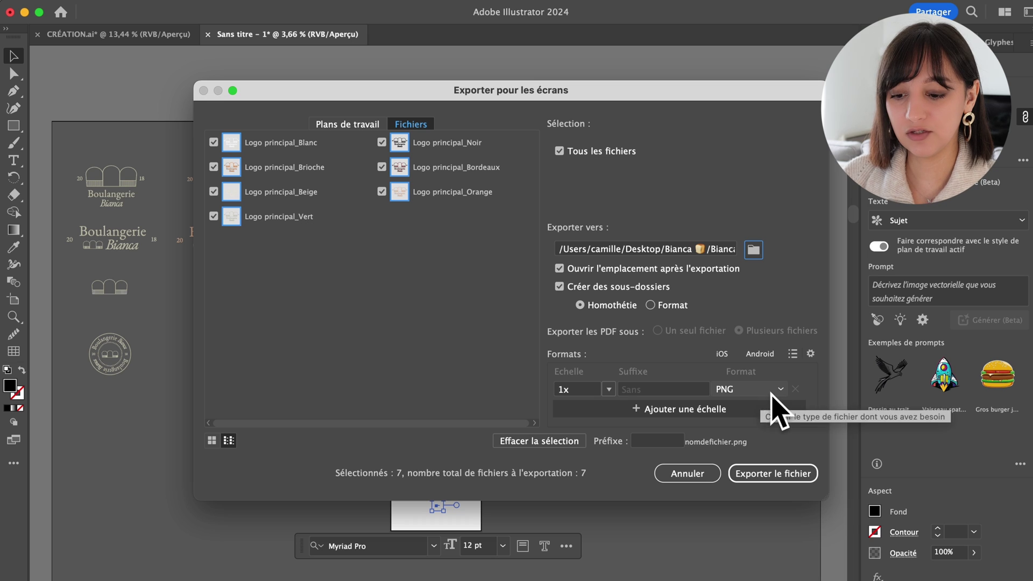
Add SVG as a second export format alongside the 1x PNG and export the seven main logos
click(775, 415)
scroll(688, 408, up, 1)
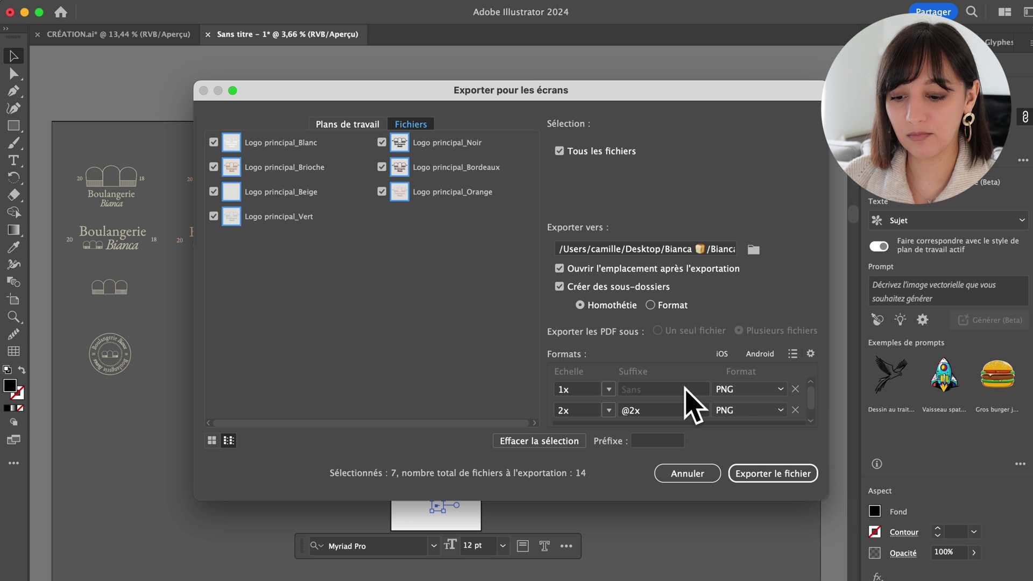
click(735, 407)
click(746, 519)
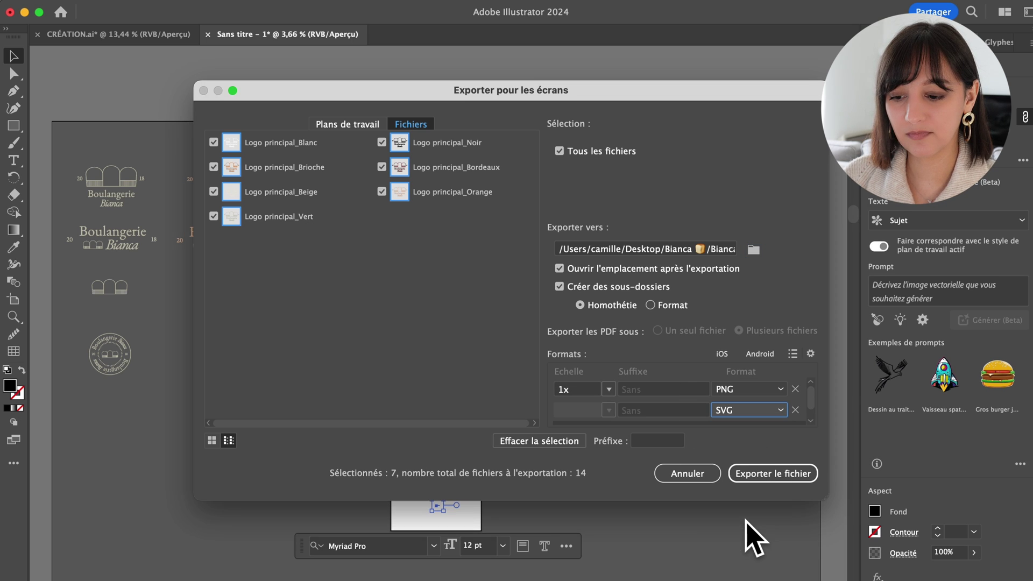
click(764, 474)
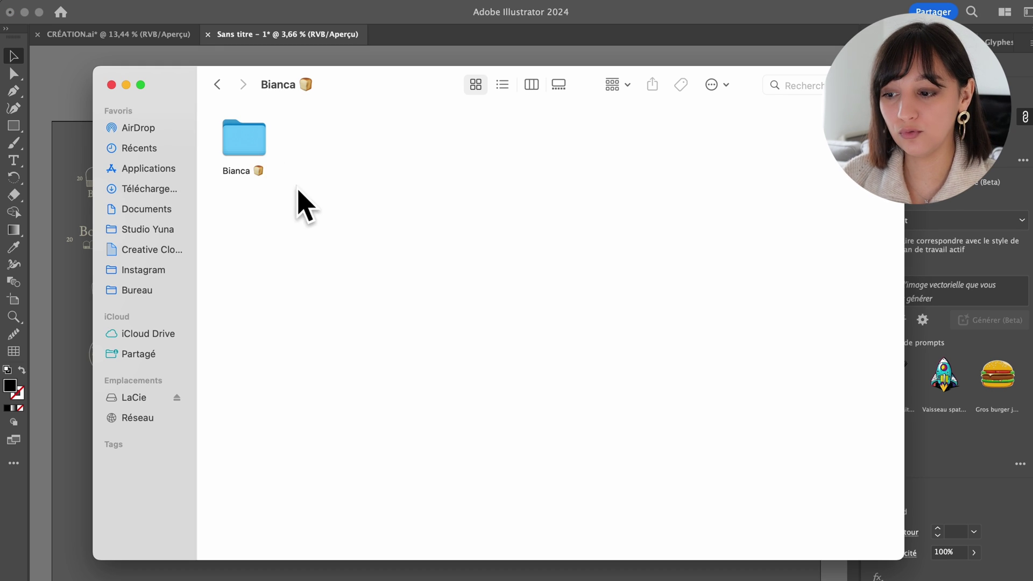
Browse the Bianca project folders in Finder to the exported PNG files of the main logo
double_click(241, 152)
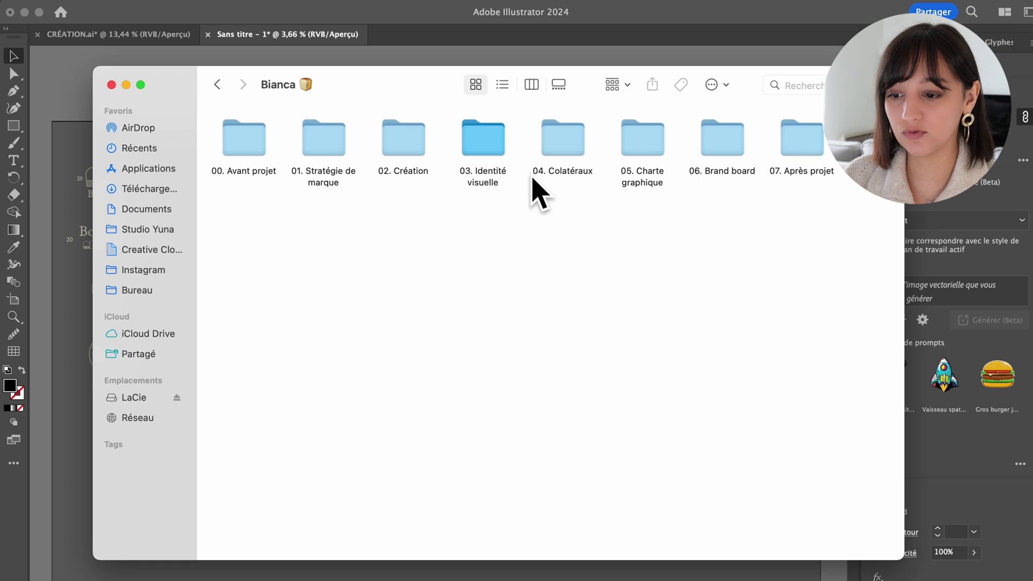
double_click(498, 143)
click(237, 151)
double_click(233, 135)
click(231, 131)
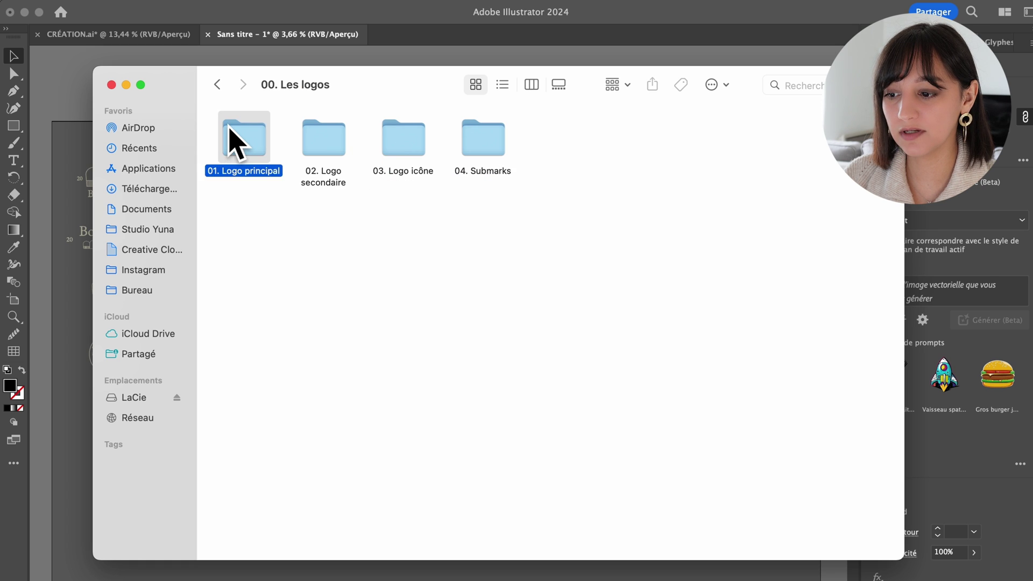
double_click(230, 130)
double_click(244, 145)
click(247, 156)
double_click(247, 156)
Check the exported main logo PNG files in list view, then the contents of the SVG folder
drag(243, 221, 711, 122)
click(501, 84)
click(477, 289)
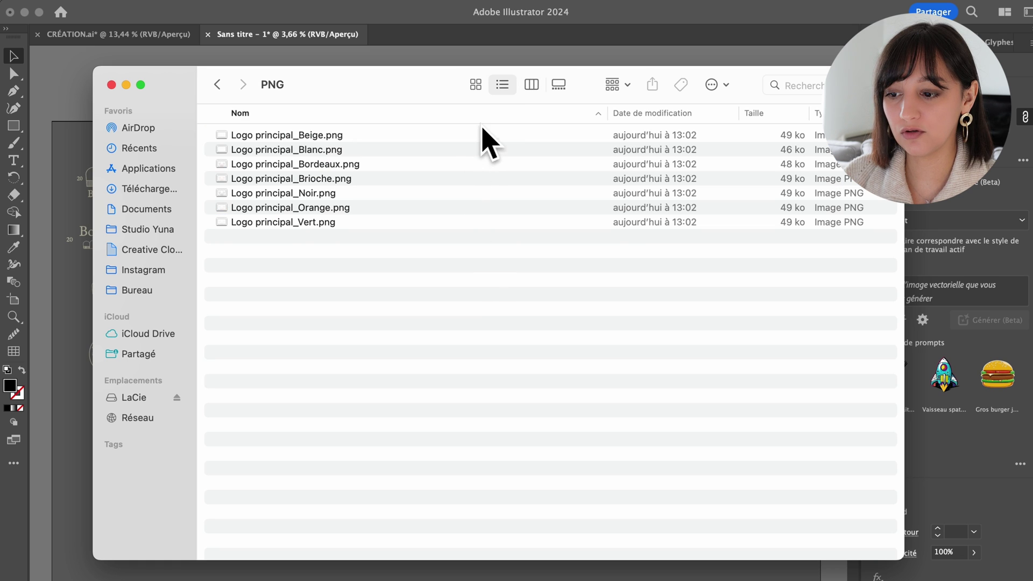
drag(327, 281, 274, 146)
click(217, 84)
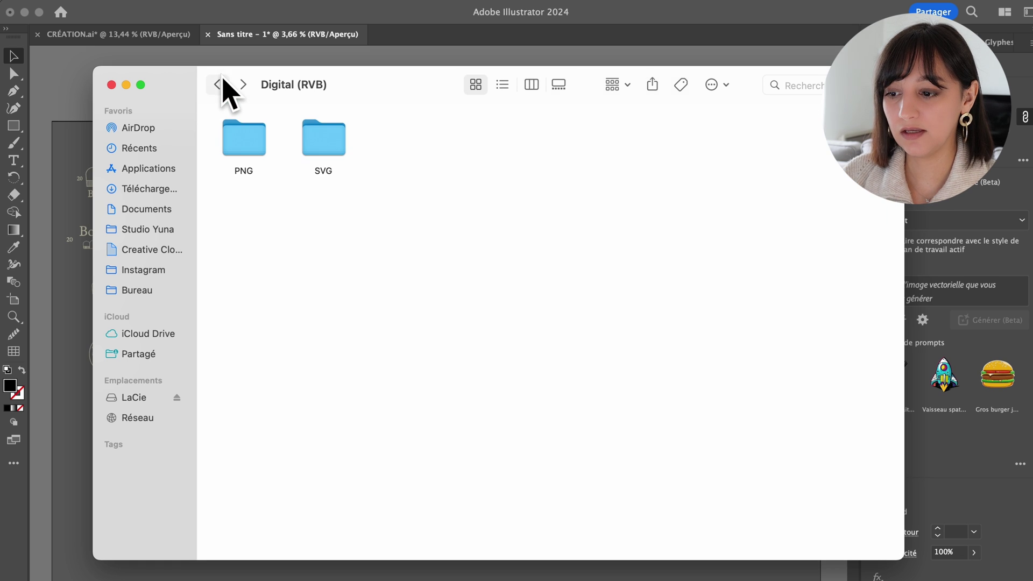
double_click(311, 151)
drag(366, 331, 265, 128)
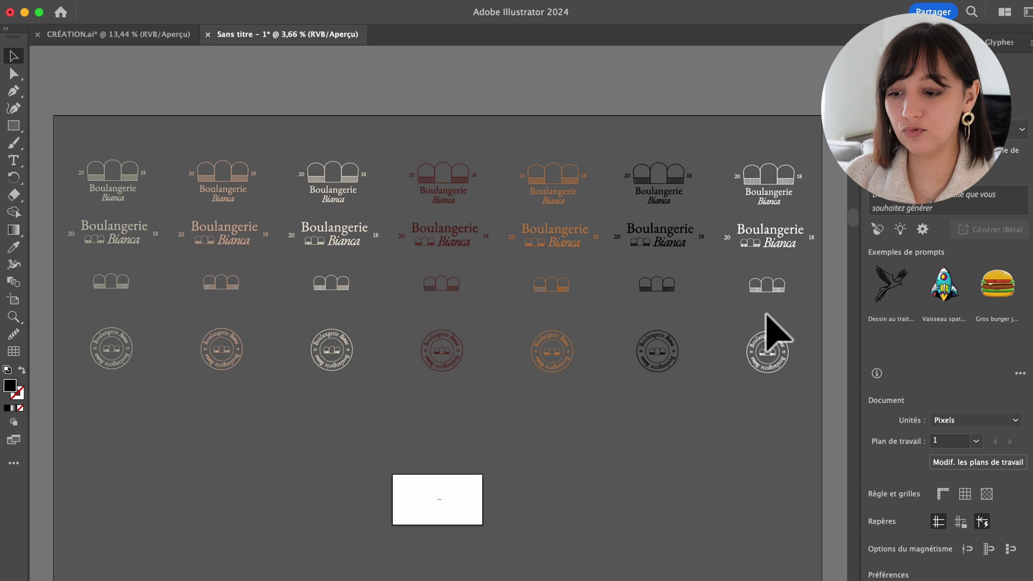
Add the row of seven secondary logos as separate assets to Exportation de fichier and name the first with the prefix Logo secondaire_
drag(207, 279, 659, 304)
click(165, 387)
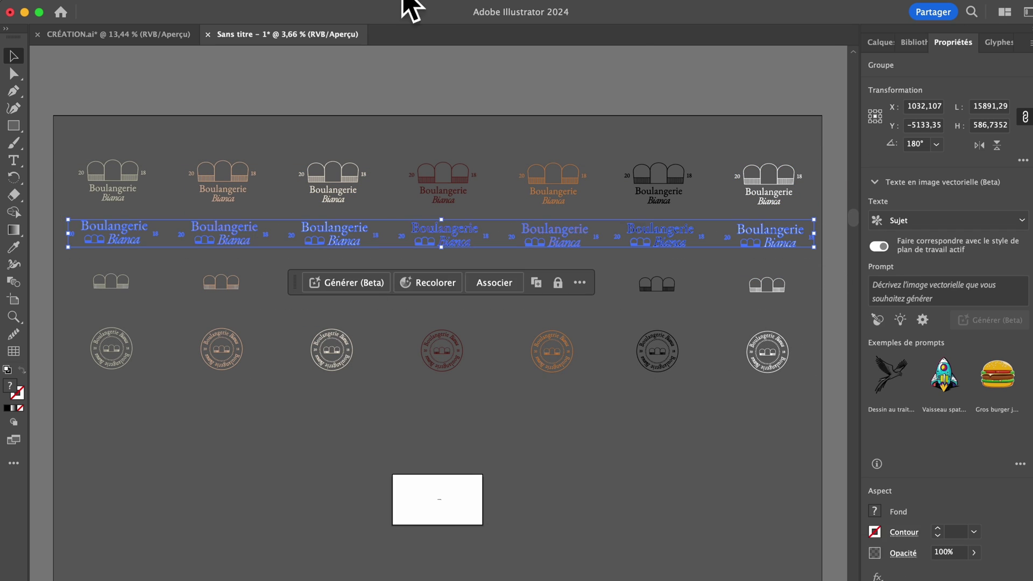
click(516, 317)
double_click(548, 146)
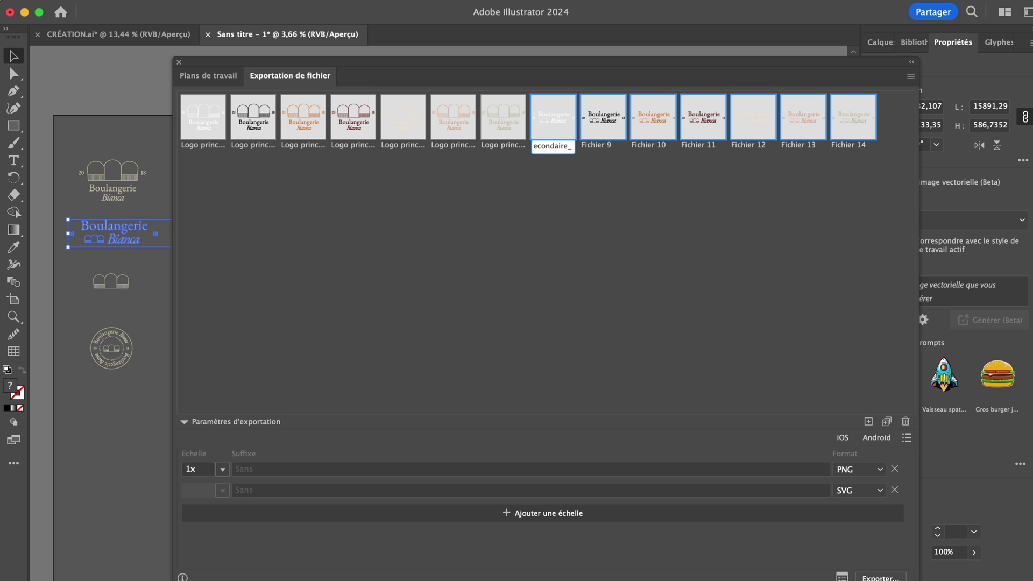
text(Logo secondaire_)
key(Return)
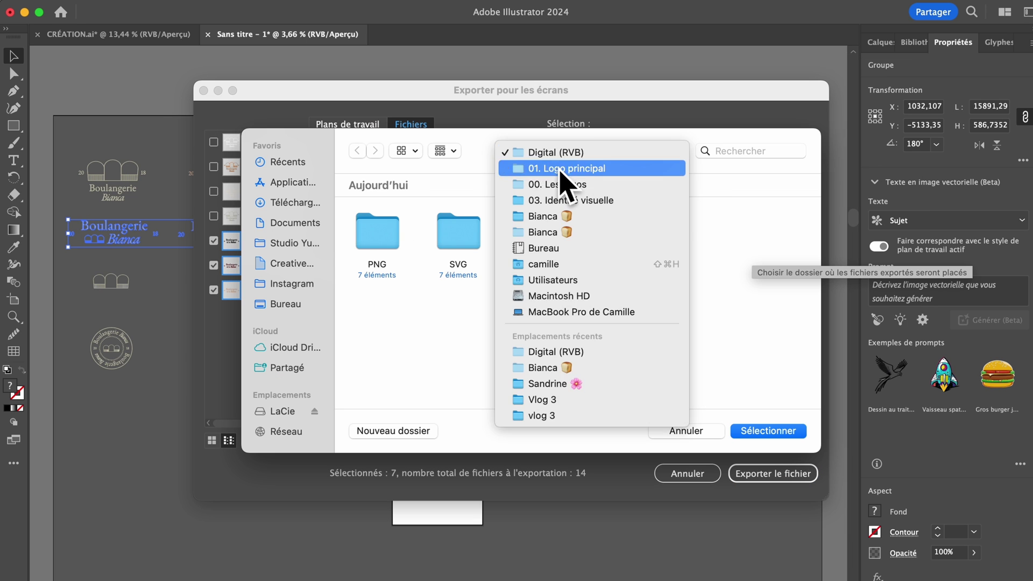
Change the destination folder for the seven secondary logos and export them as PNG and SVG
click(694, 186)
click(760, 429)
click(773, 473)
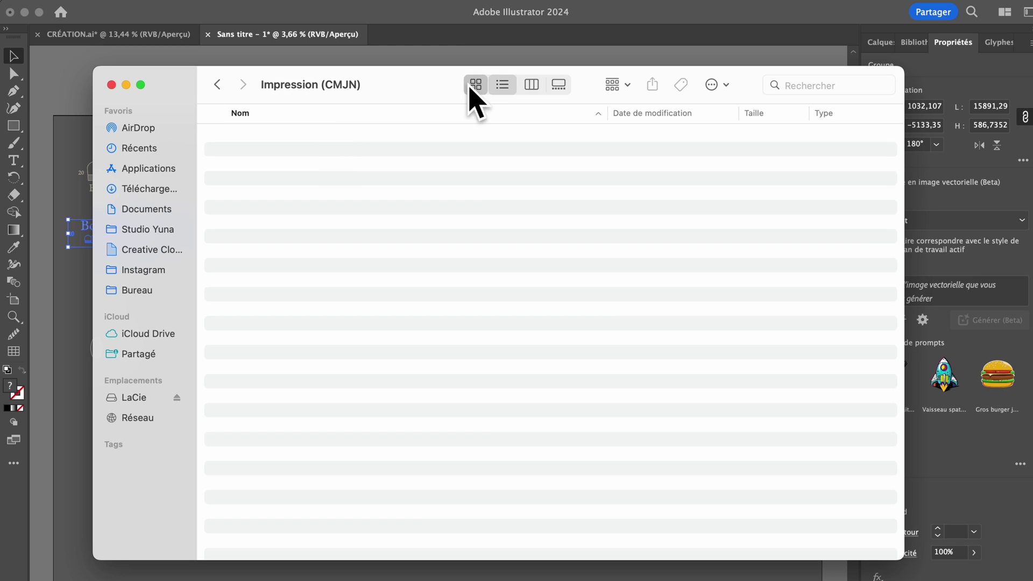
click(323, 140)
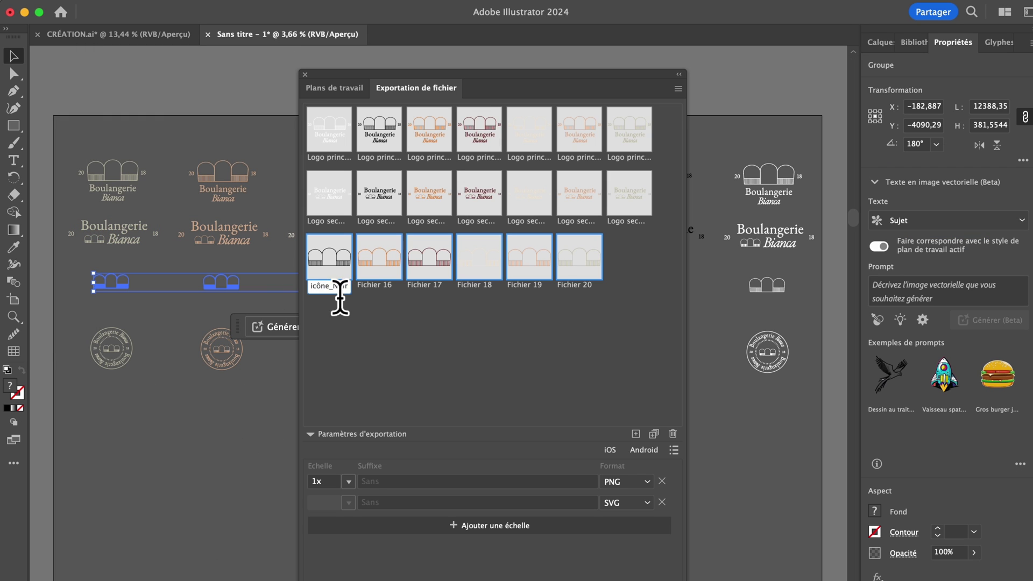
Rename the icon logo assets with the prefix Logo icône_ followed by each colour, ending with Logo icône_Vert
key(Tab)
text(Logo icône_)
key(Tab)
text(Logo icône_)
key(Tab)
text(Logo icône_)
key(Tab)
key(ctrl+v)
key(Tab)
key(ctrl+v)
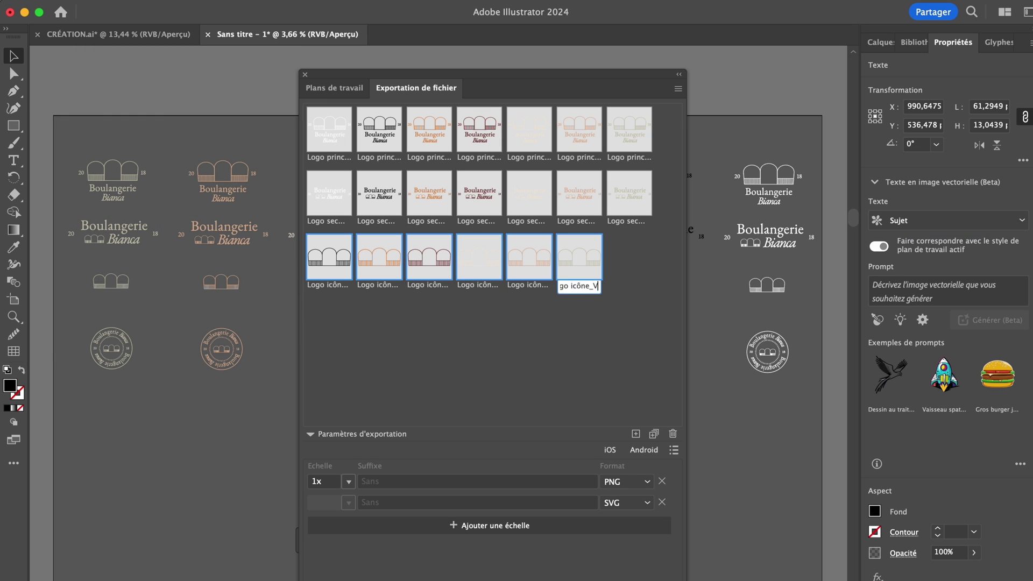
text(Vert)
key(Return)
Open the export for screens settings for the icon logos and change their destination folder
key(alt+super+e)
click(753, 249)
click(531, 150)
click(511, 194)
key(Return)
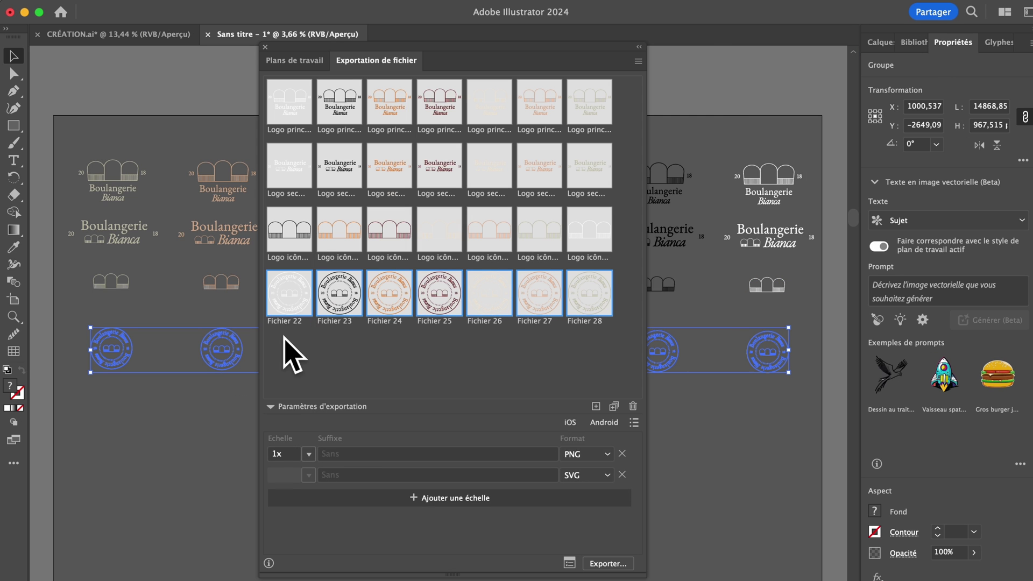
Rename the first four submark assets with the prefix Submark_ followed by each colour
double_click(289, 322)
text(Submark_b)
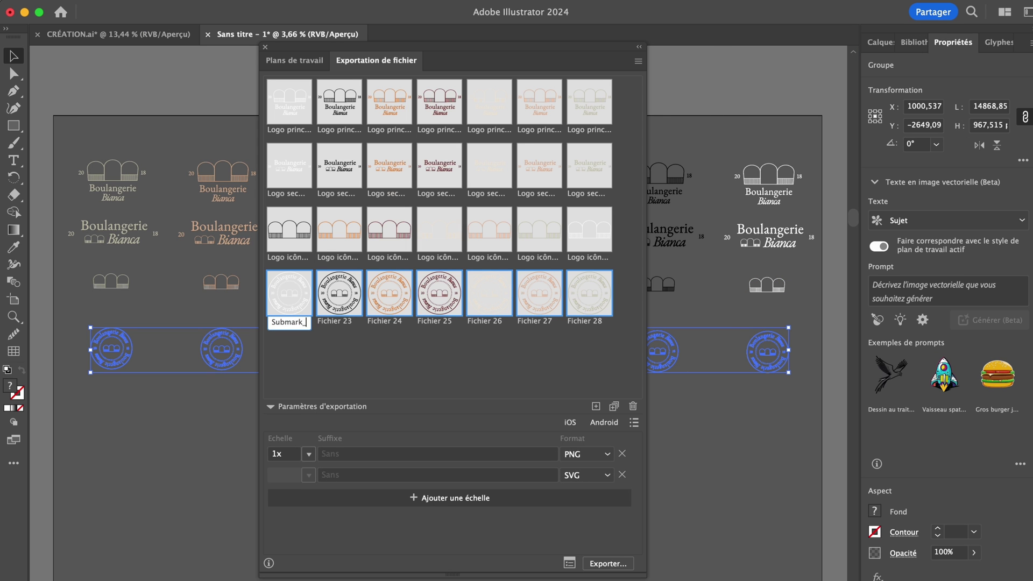
key(Tab)
key(ctrl+v)
key(Tab)
key(ctrl+v)
key(Tab)
text(Submark_)
Rename the last three submark assets with the prefix Submark_ and their colour, and open the destination folder choice for their export
key(Tab)
text(Submark_)
key(Tab)
key(ctrl+v)
key(Tab)
key(ctrl+v)
text(VErt)
key(Return)
key(alt+super+e)
click(753, 249)
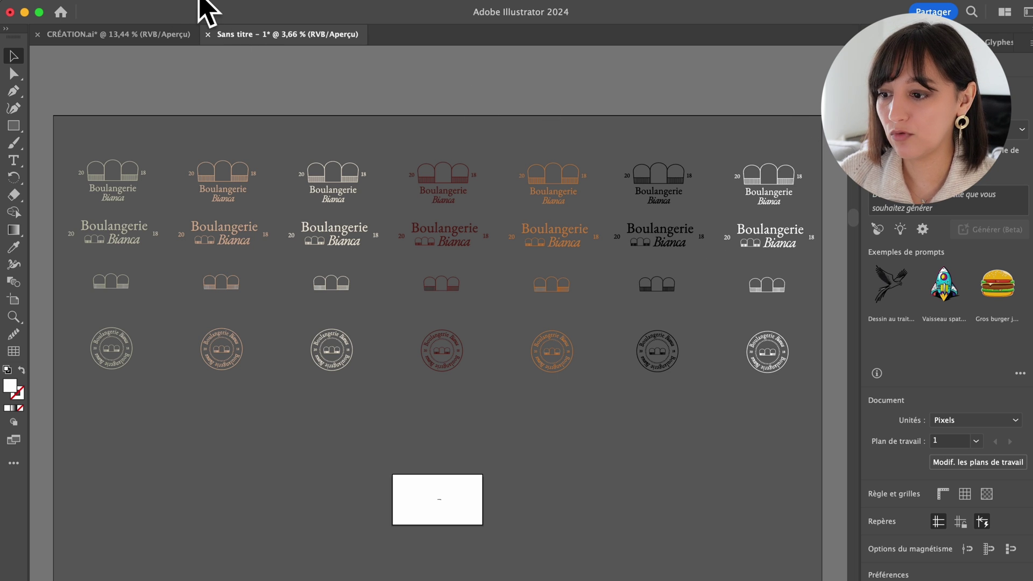
click(111, 6)
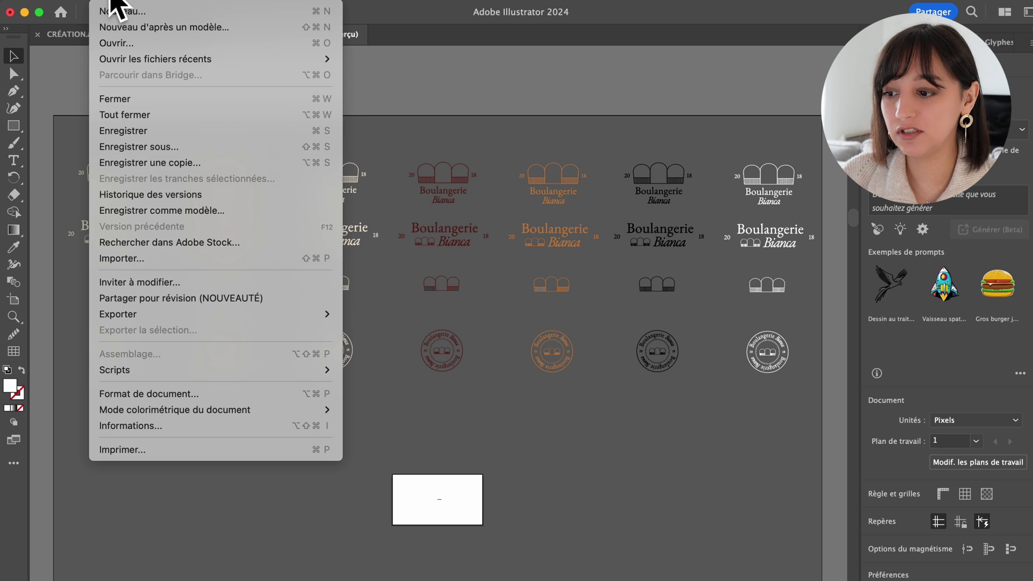
click(123, 10)
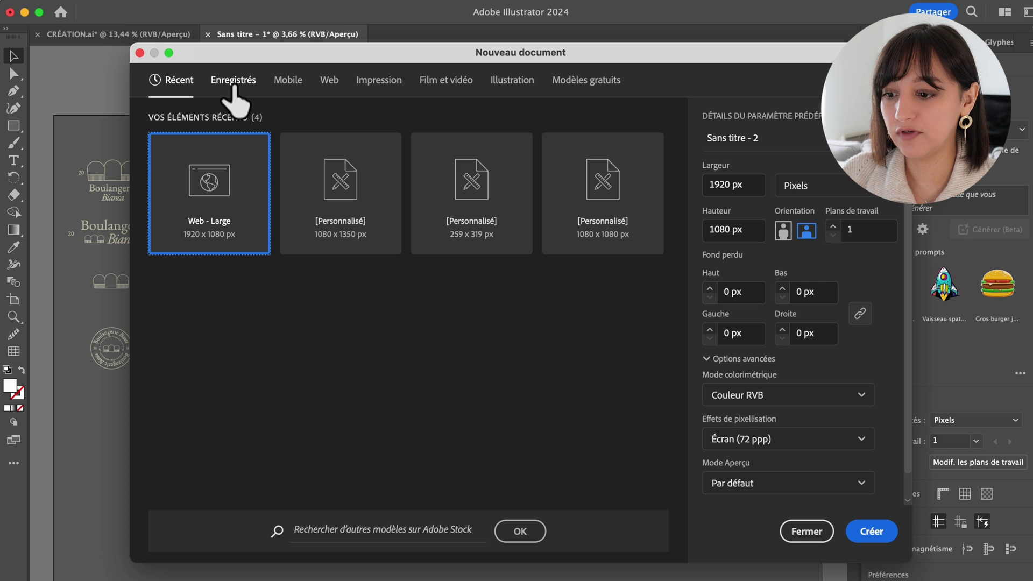
click(376, 86)
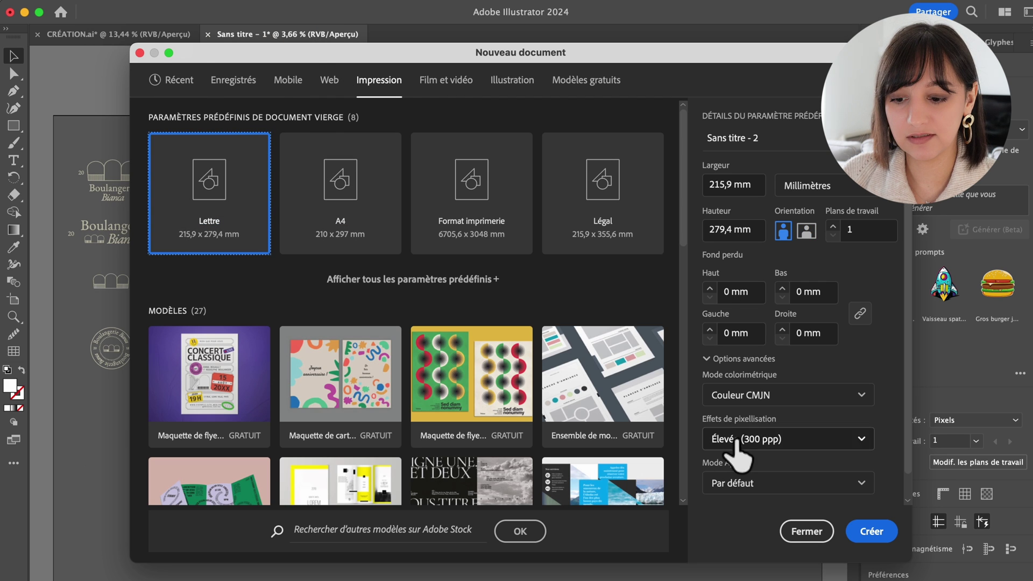
click(871, 533)
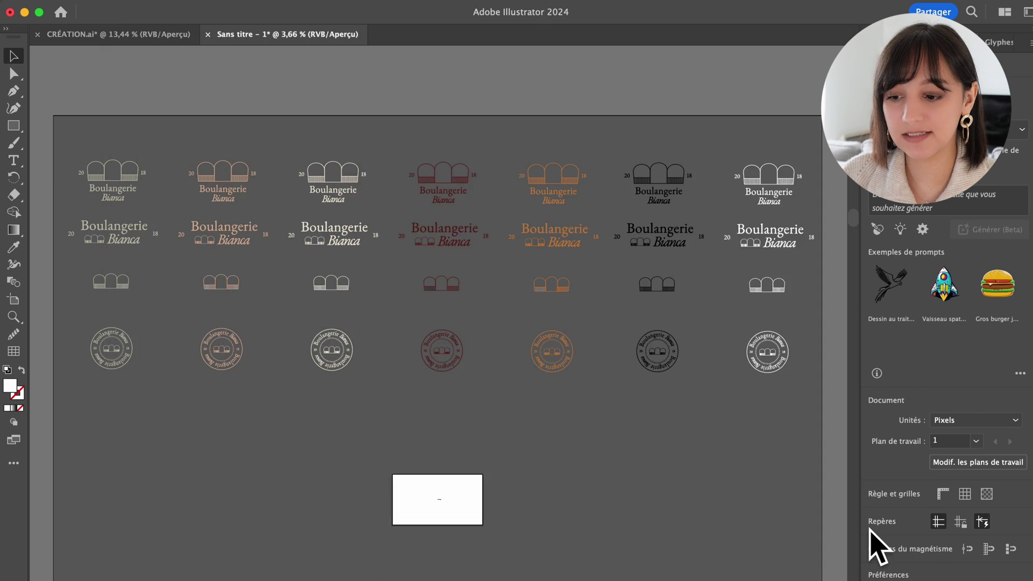
Switch the colour mode of the untitled logo document to Couleurs CMJN
click(261, 34)
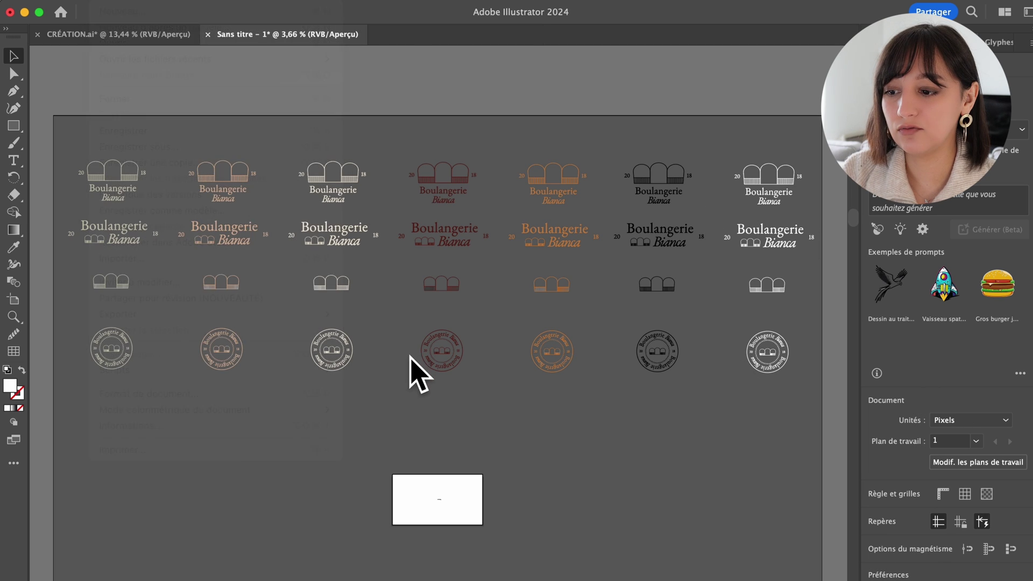
click(109, 1)
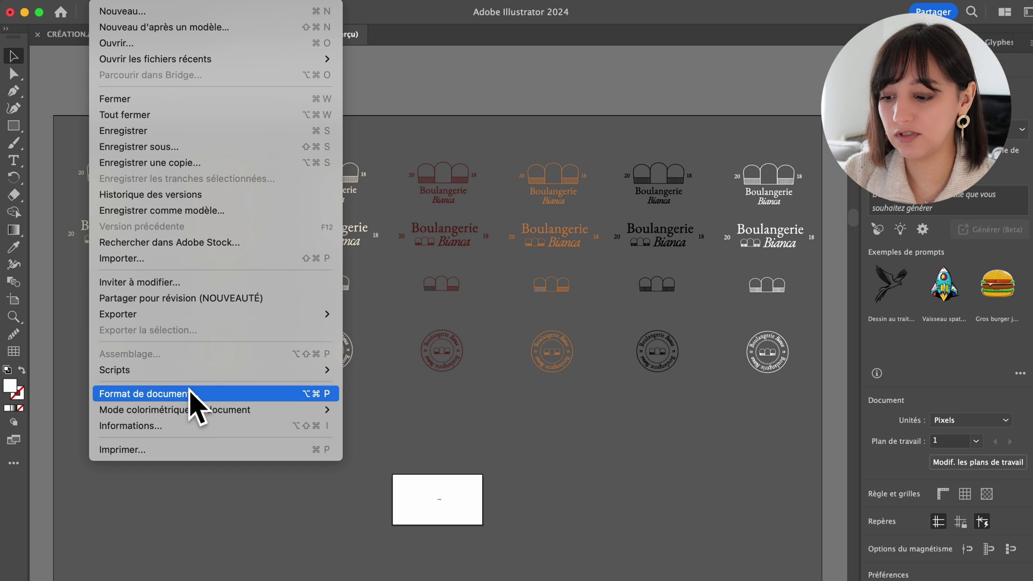
mouse_move(196, 406)
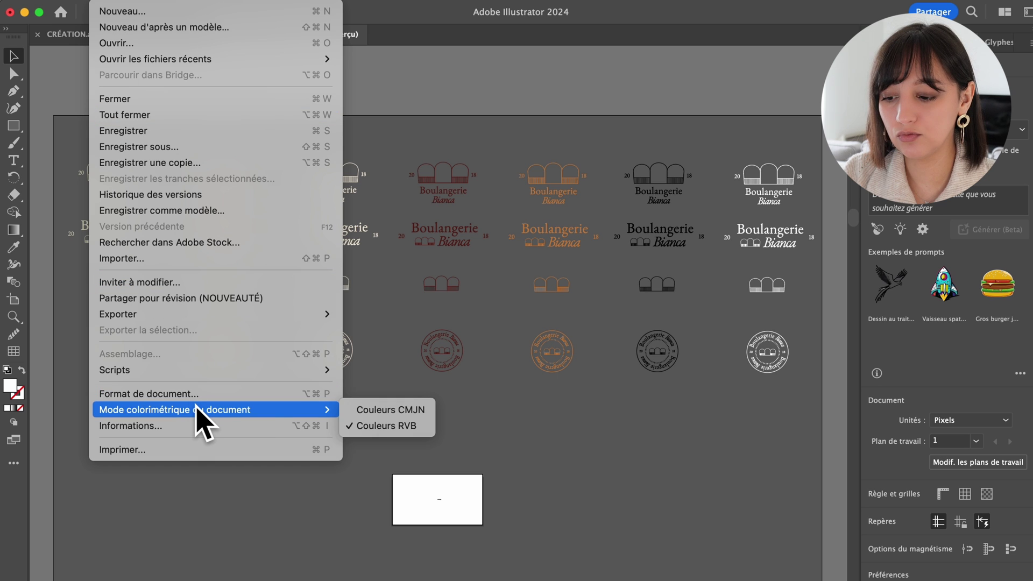
click(368, 411)
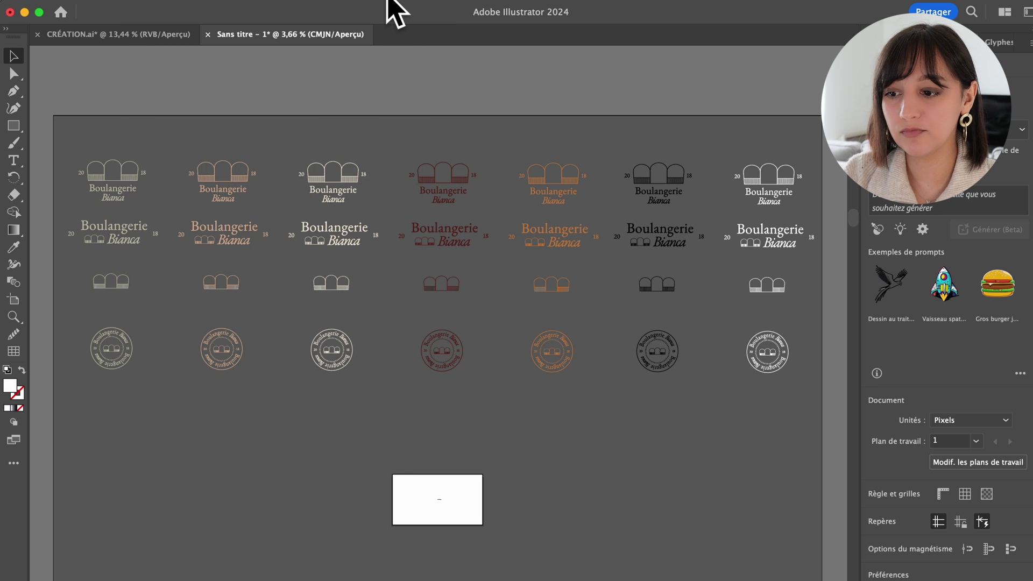
Reopen Exportation de fichier and select only the seven main logo assets
click(425, 2)
click(545, 318)
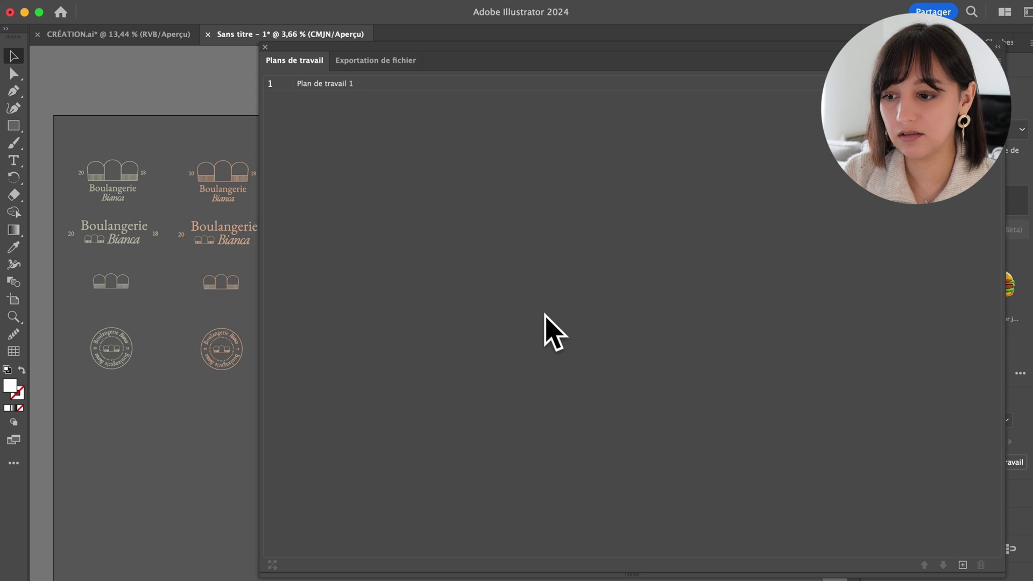
click(369, 62)
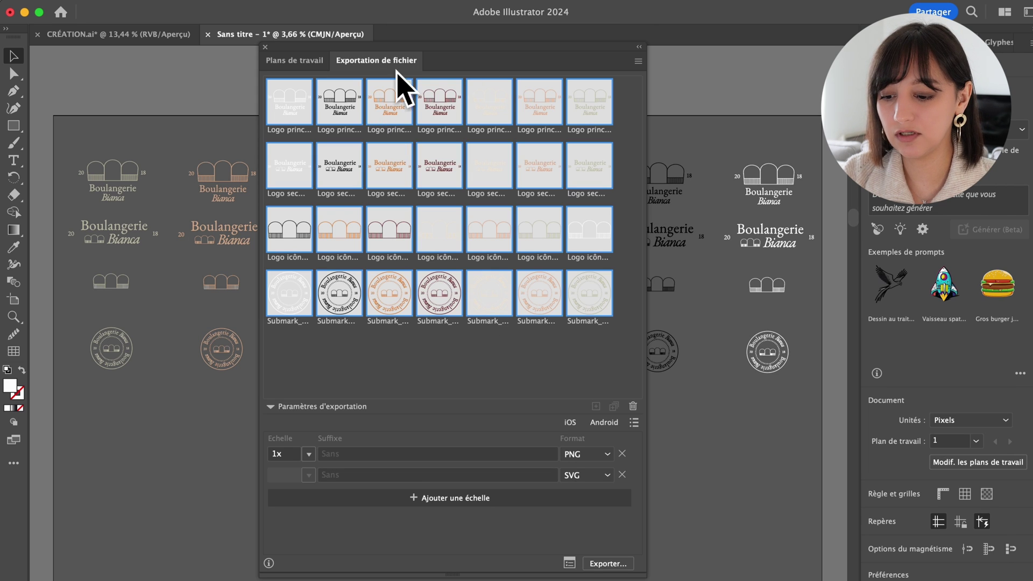
click(581, 361)
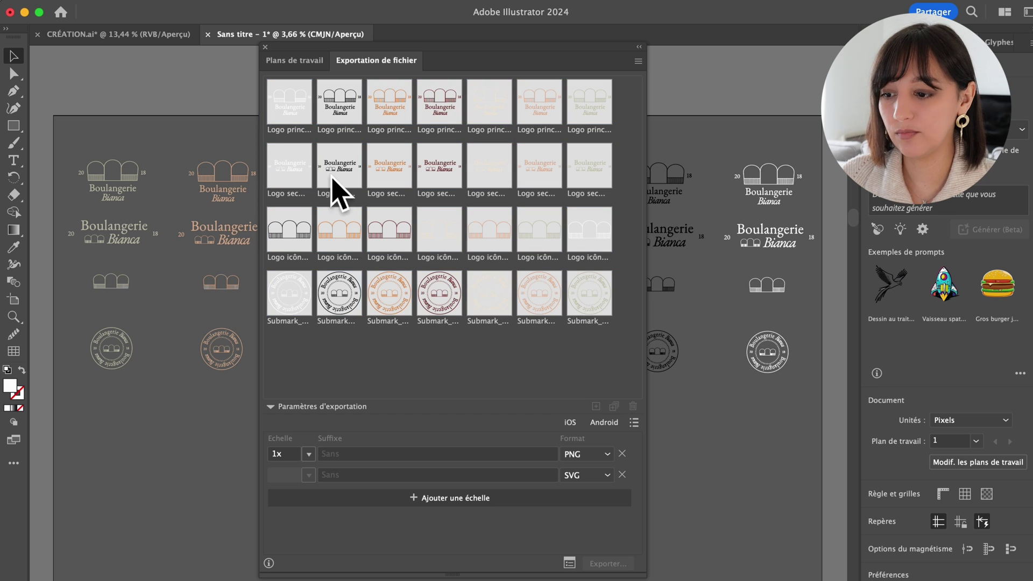
click(285, 115)
shift+click(589, 115)
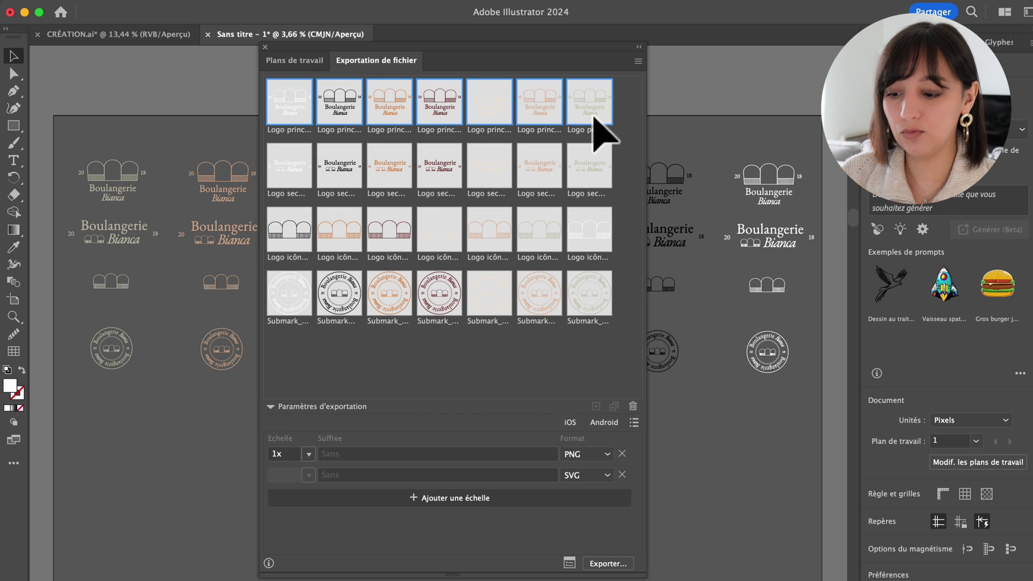
Open the export settings for the selected main logos and set the destination to 00. Les logos > 01. Logo principal > Impression (CMJN)
click(569, 562)
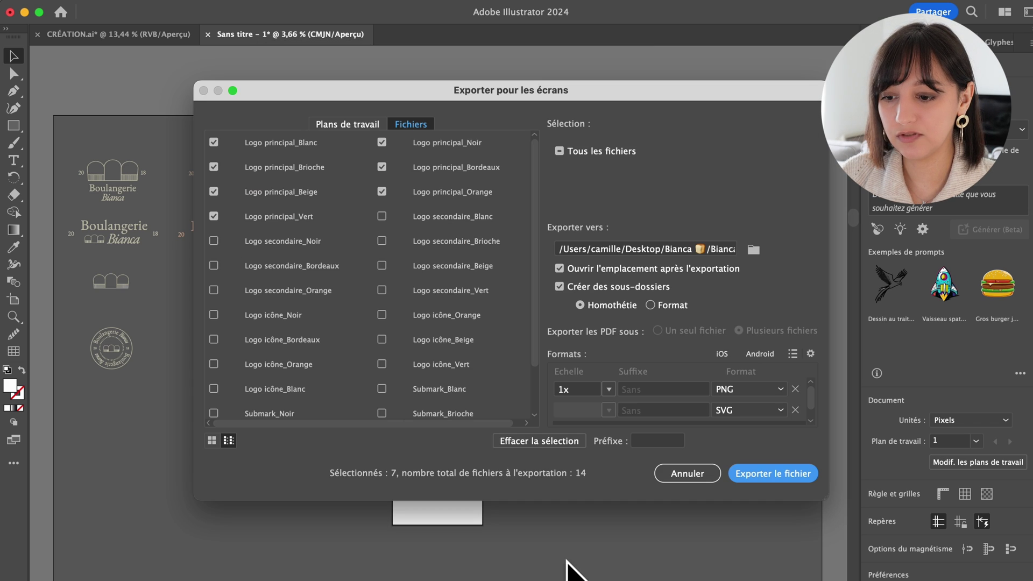
click(753, 249)
click(560, 153)
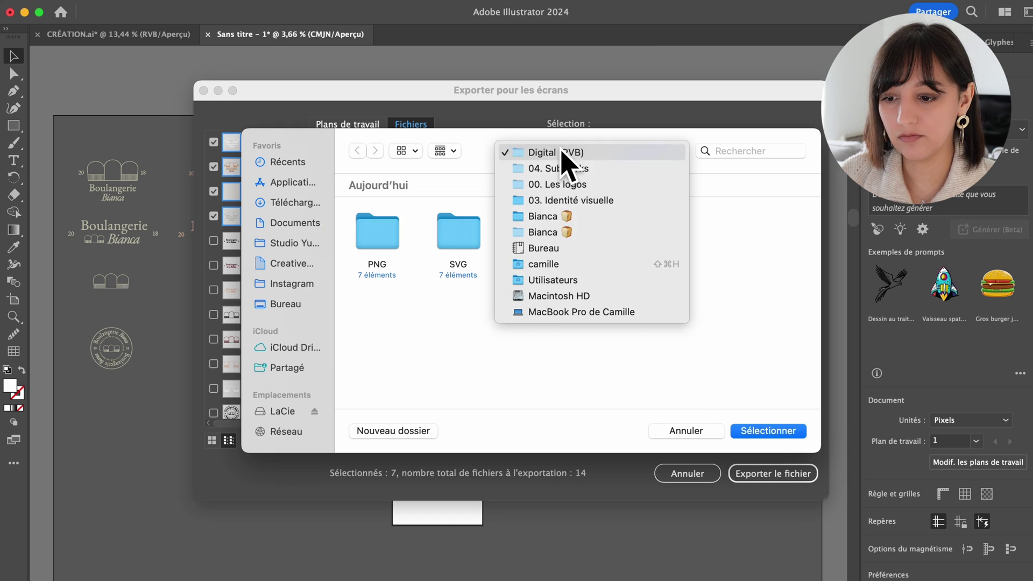
click(591, 184)
double_click(368, 226)
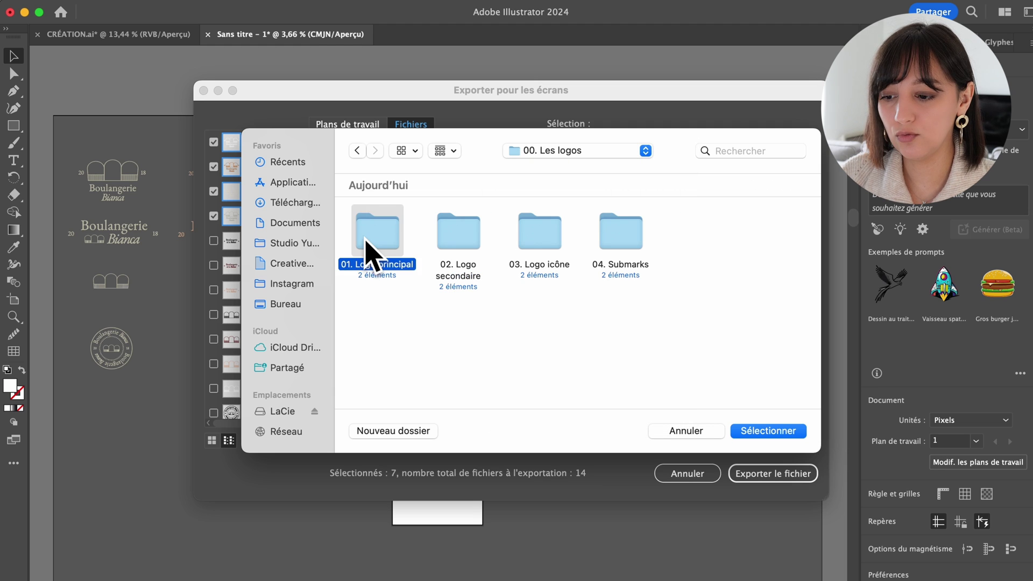
double_click(463, 237)
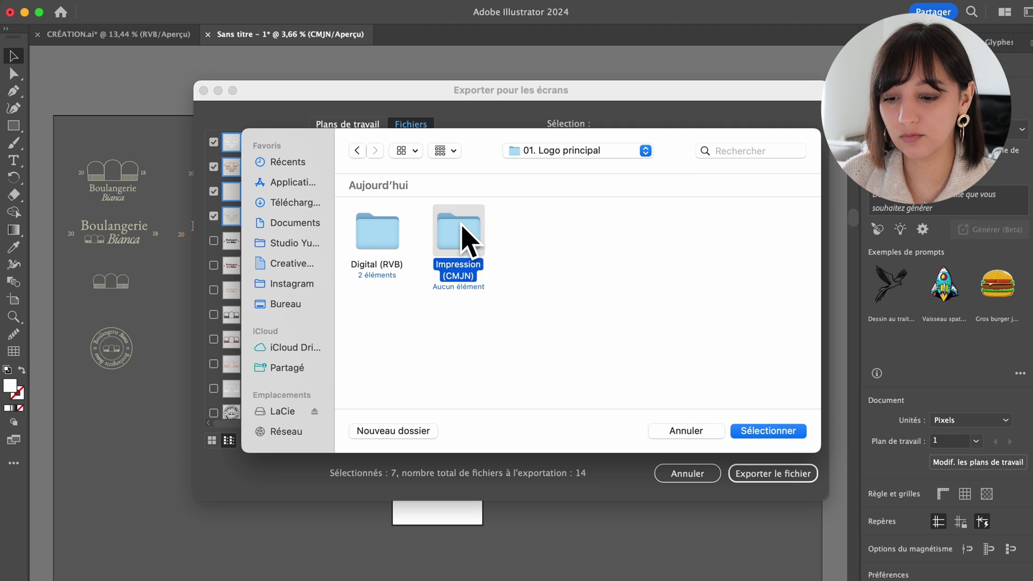
click(747, 430)
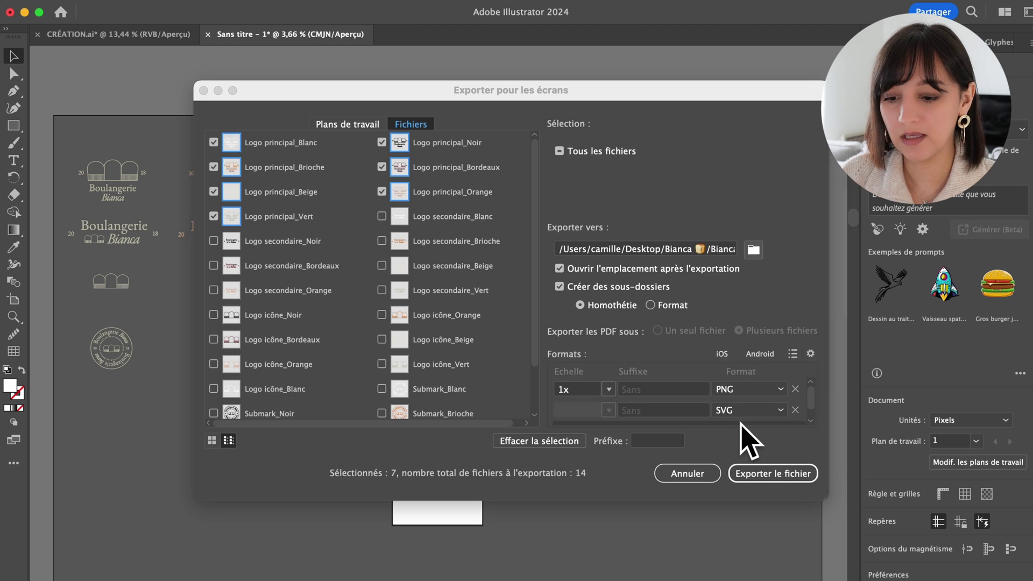
Reduce the export formats to a single one, set it to PDF, and export the seven main logos
click(795, 395)
click(761, 391)
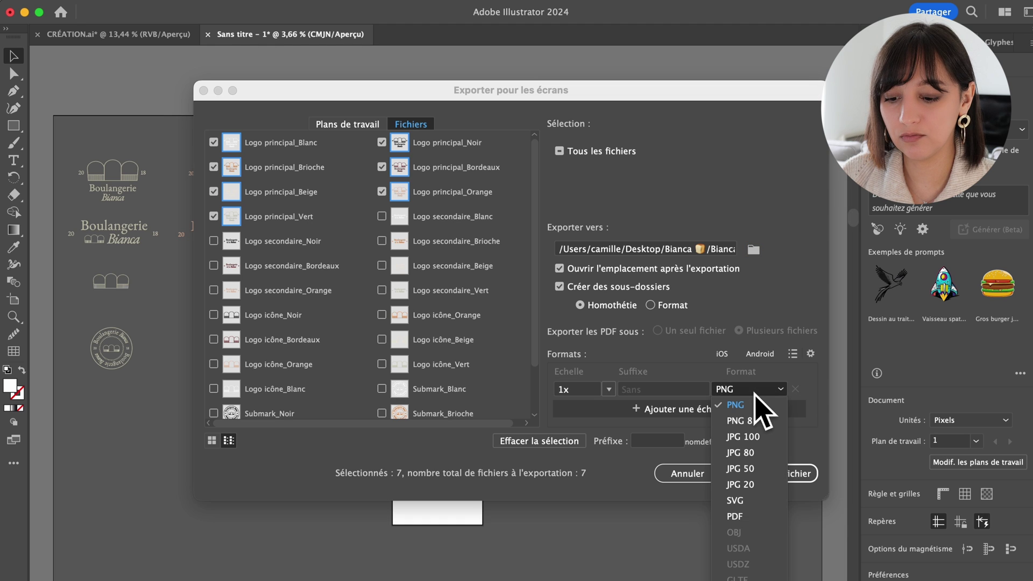
click(762, 514)
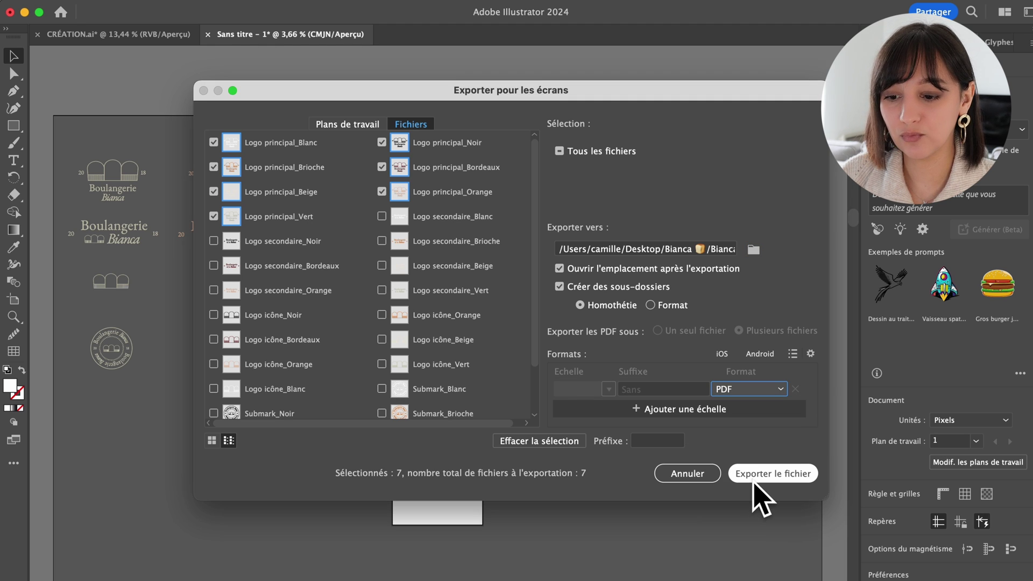
click(753, 480)
Check the exported main logo files in the PDF folder as a list, and close the folder window
double_click(283, 113)
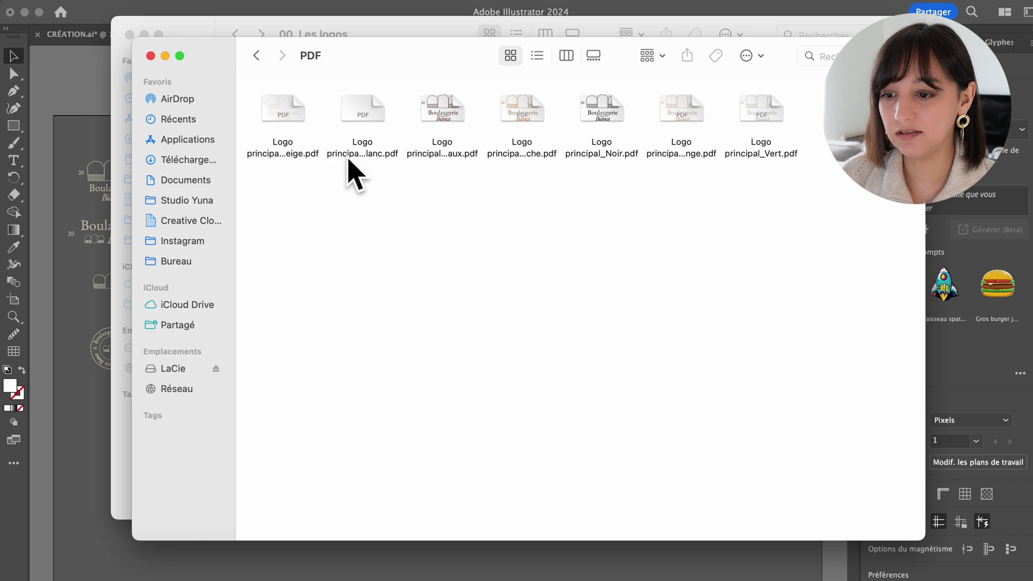
click(536, 55)
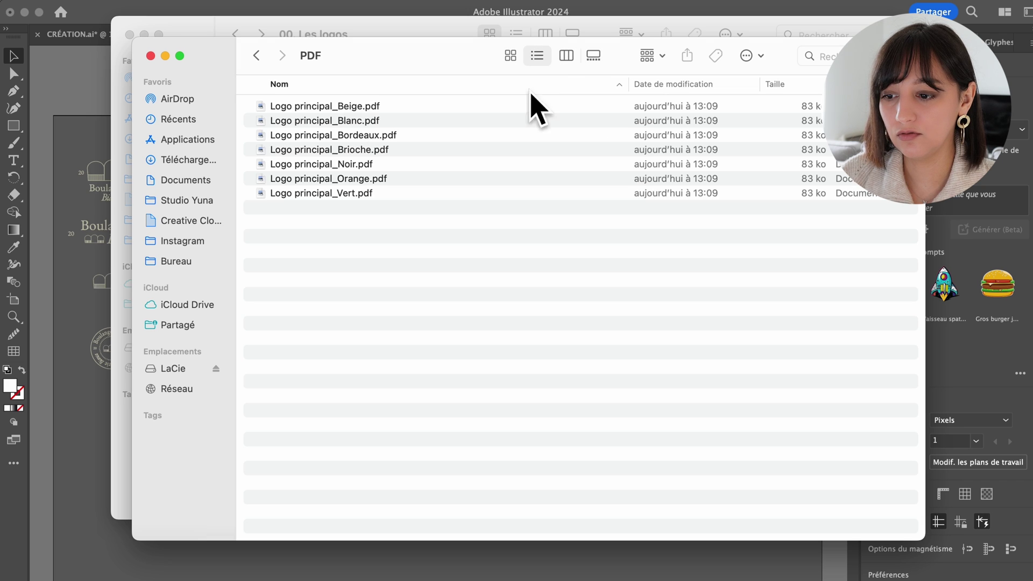
drag(420, 221, 320, 116)
click(150, 56)
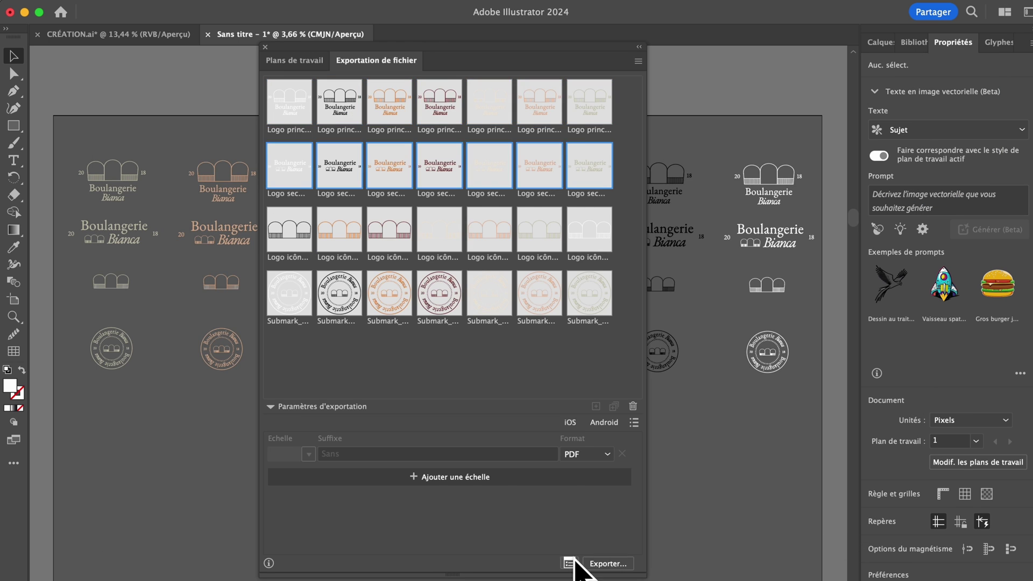
Export the seven secondary logos as PDF into the Impression (CMJN) folder of 02. Logo secondaire
click(578, 560)
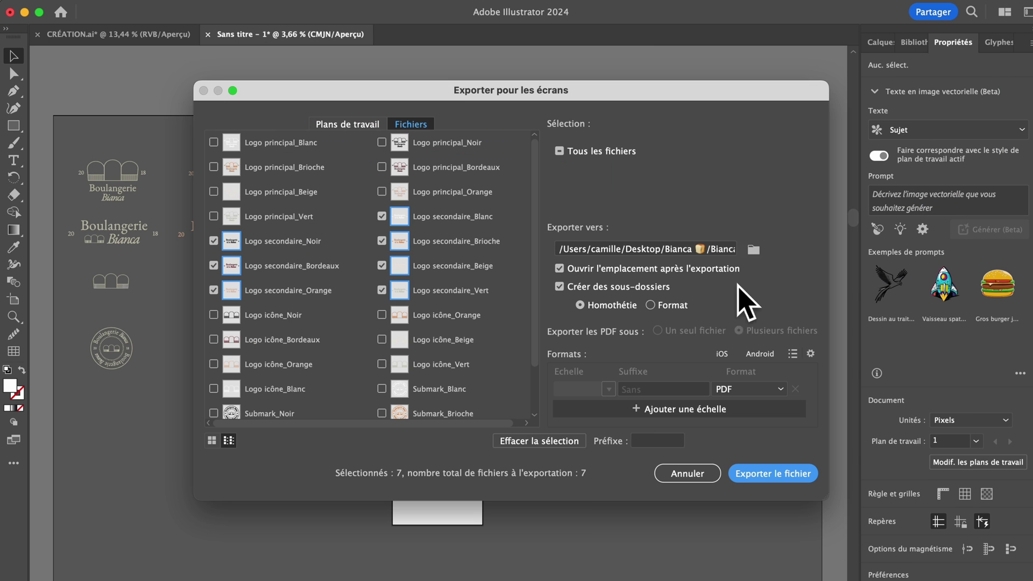
click(753, 249)
click(579, 150)
click(554, 167)
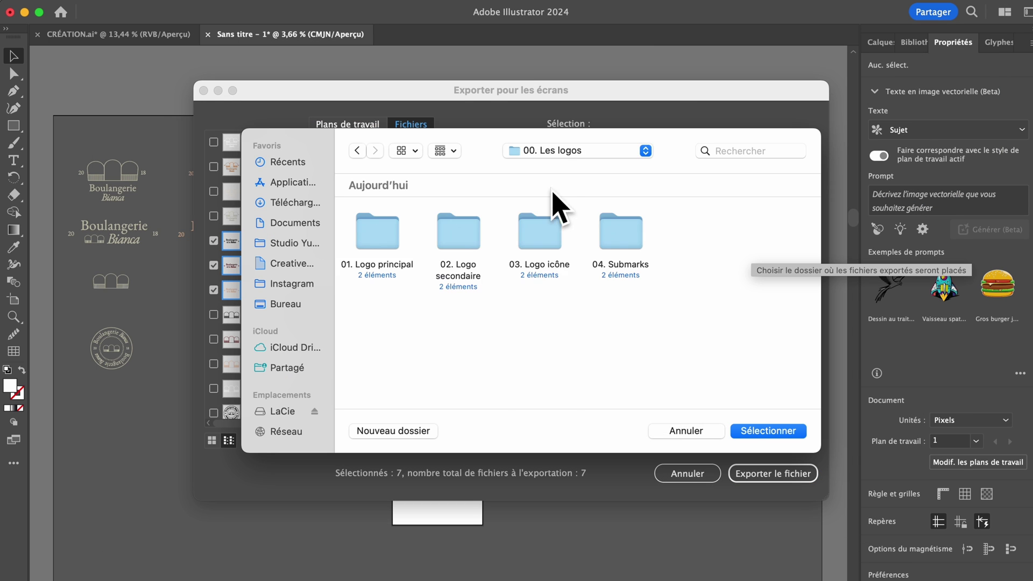
click(768, 430)
click(753, 473)
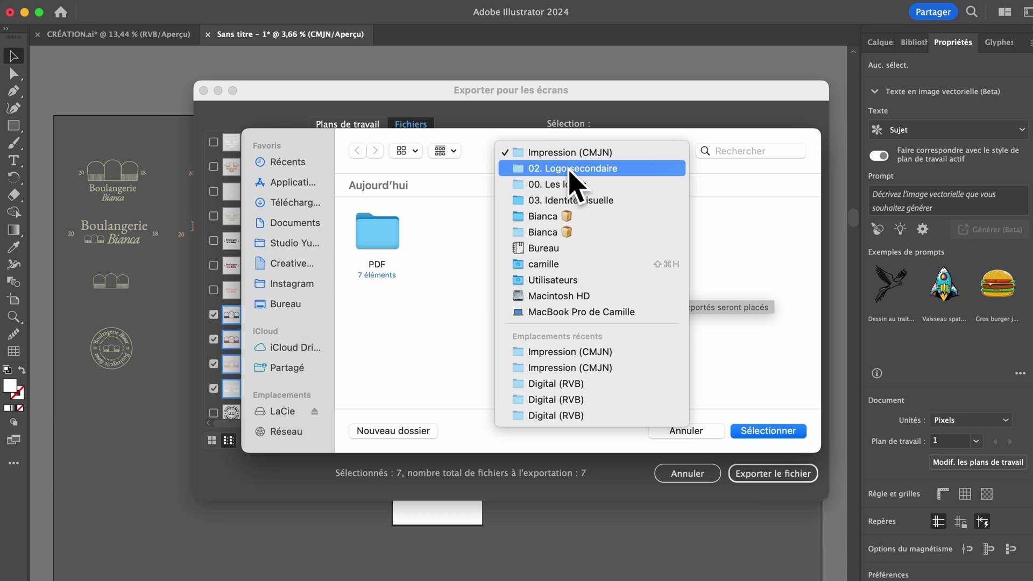
Export the seven icon logos as PDF into the Impression (CMJN) folder of 03. Logo icône
click(554, 184)
click(768, 430)
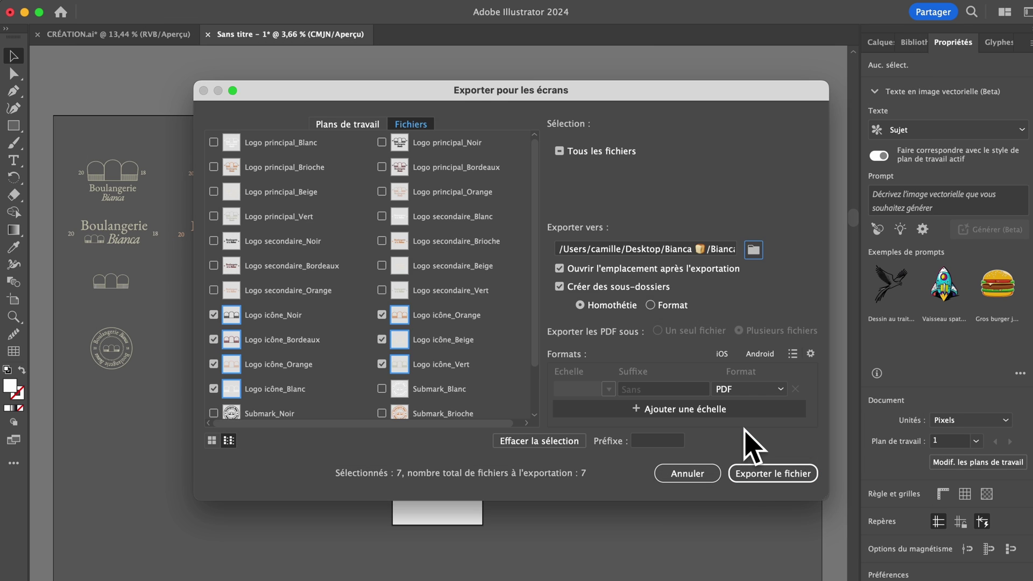
click(772, 474)
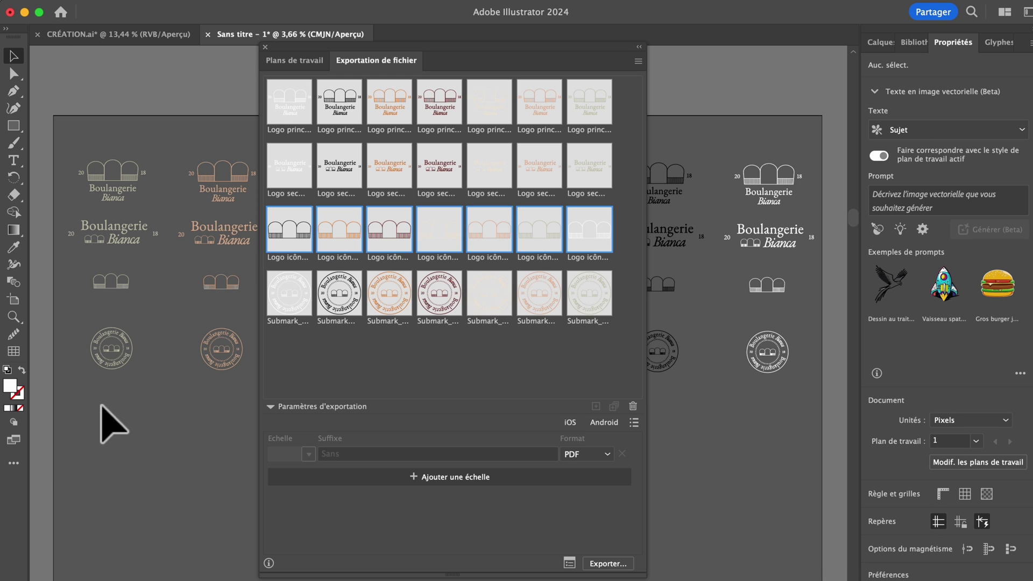
Export the seven submarks as PDF into the Impression (CMJN) folder of 04. Submarks
click(608, 563)
click(749, 249)
click(578, 150)
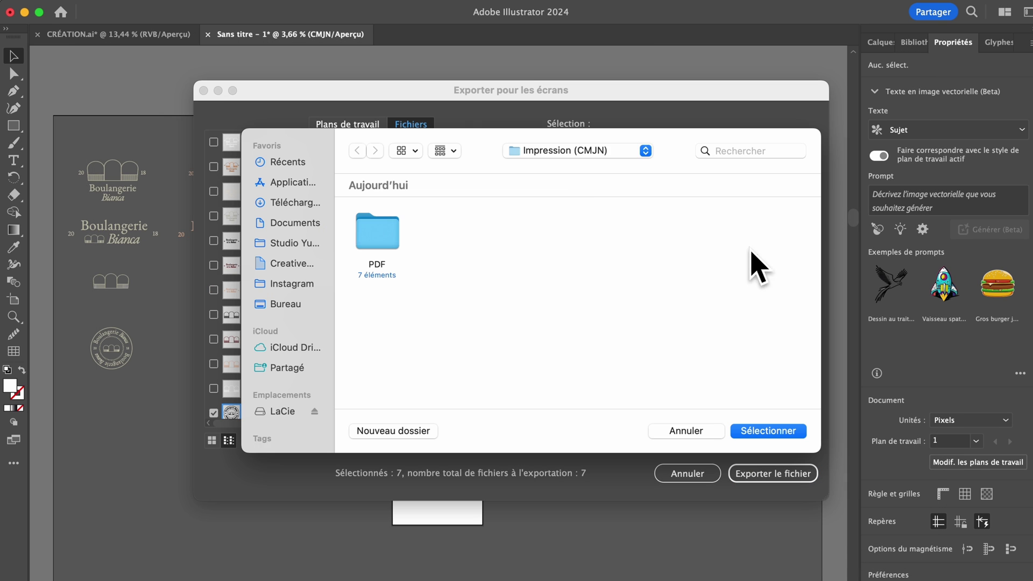
click(497, 272)
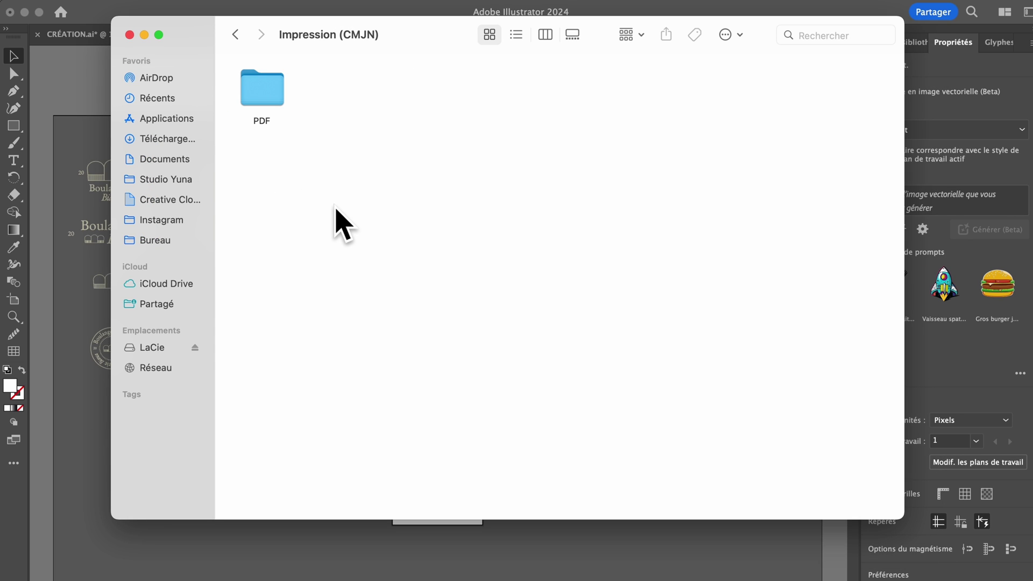
Review the Bianca project folders from 03. Identité visuelle through 00. Les logos to the Digital (RVB) and Impression (CMJN) folders of 01. Logo principal
click(235, 34)
click(235, 35)
click(235, 34)
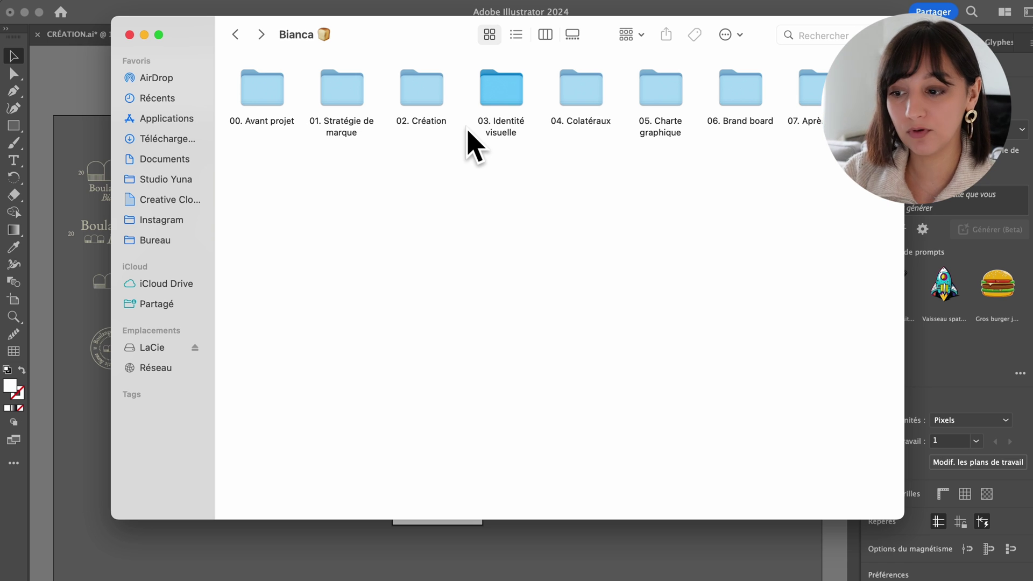
double_click(514, 124)
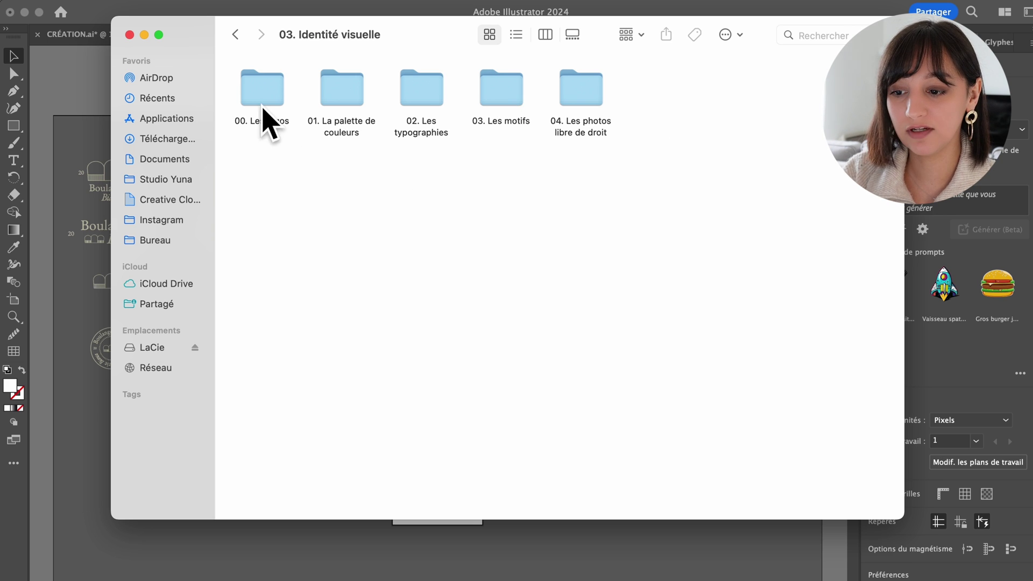
double_click(262, 100)
double_click(260, 97)
click(258, 95)
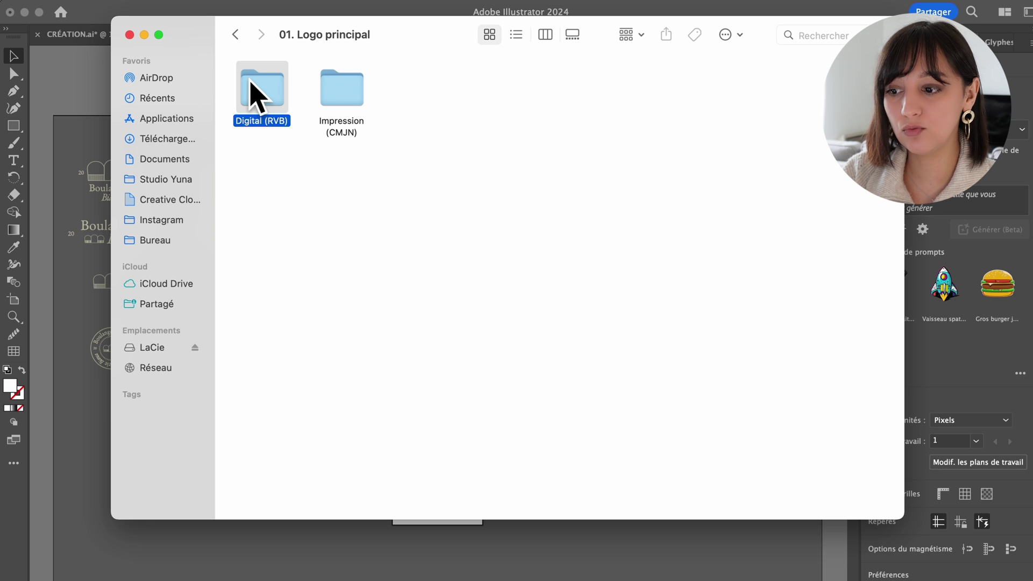
click(352, 106)
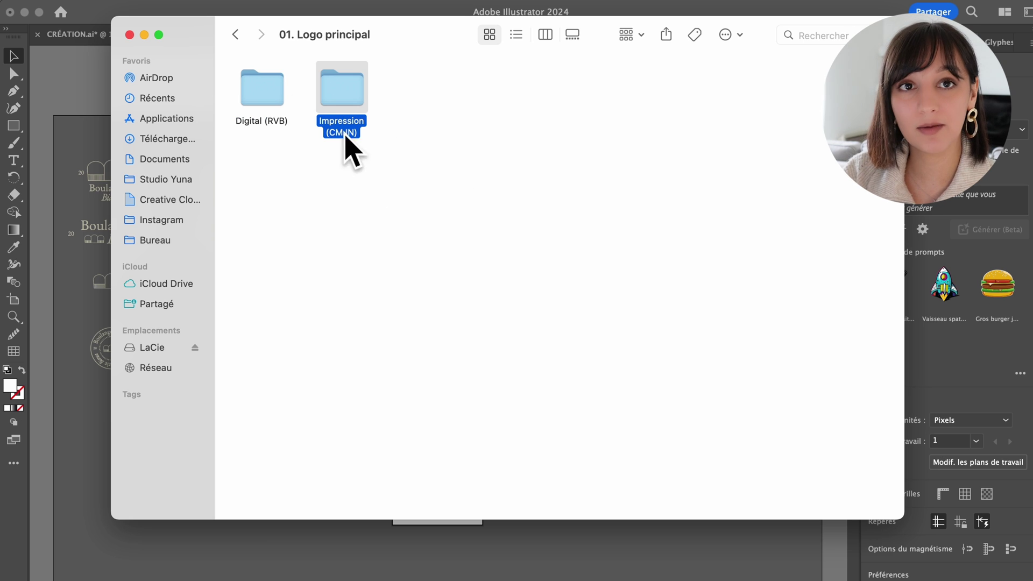
click(236, 35)
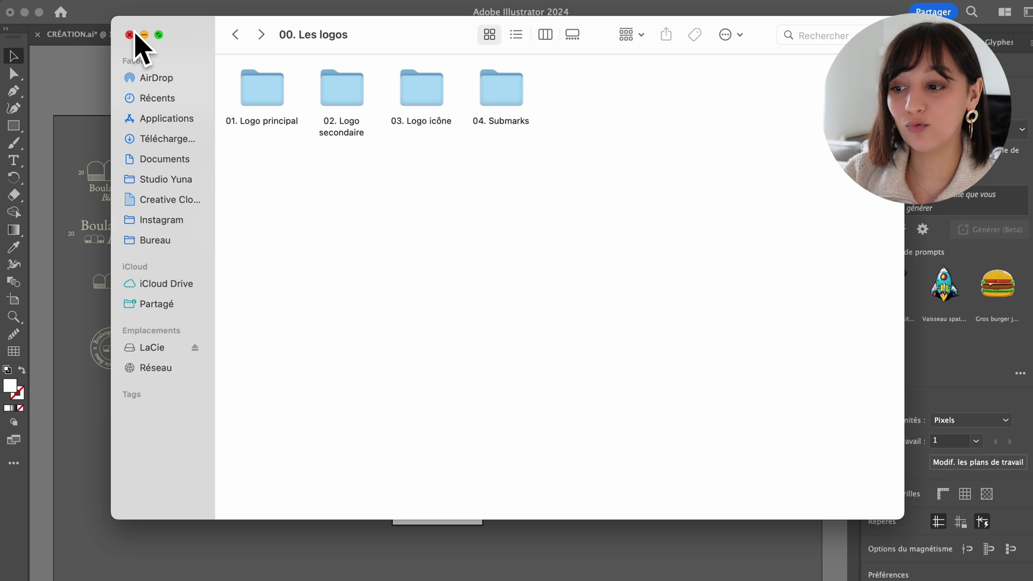